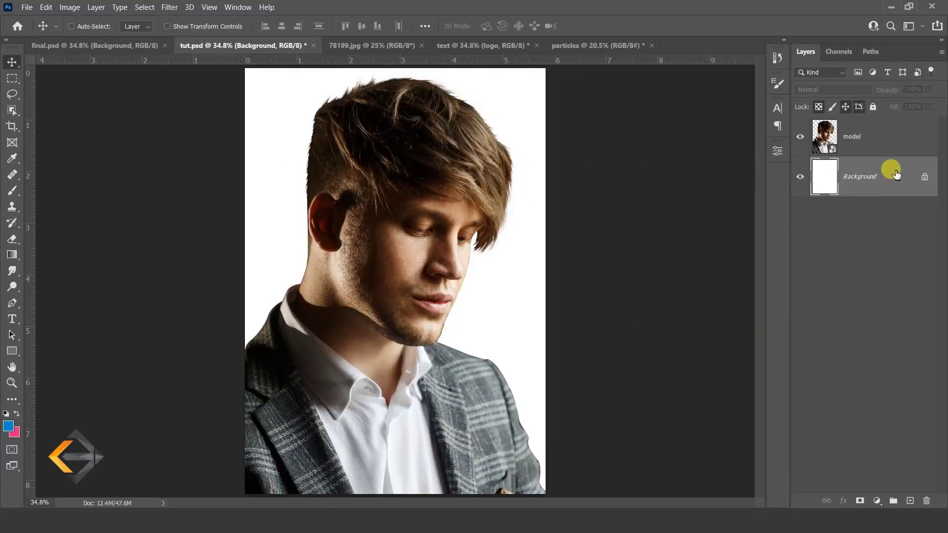
Add a Solid Color fill layer above the Background using the colour #481d3c.
{"action": "left_click", "coordinate": [877, 500]}
{"action": "left_click", "coordinate": [873, 285]}
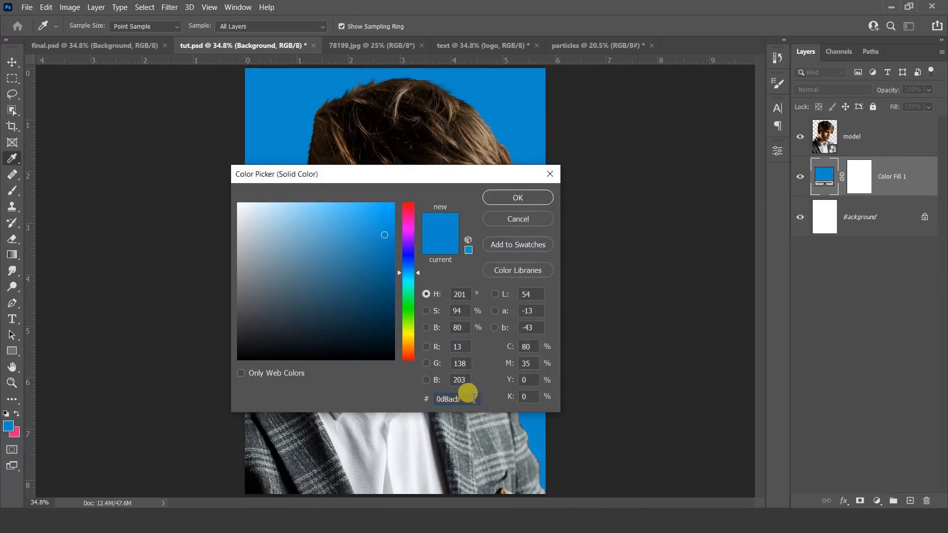
{"action": "type", "text": "481d"}
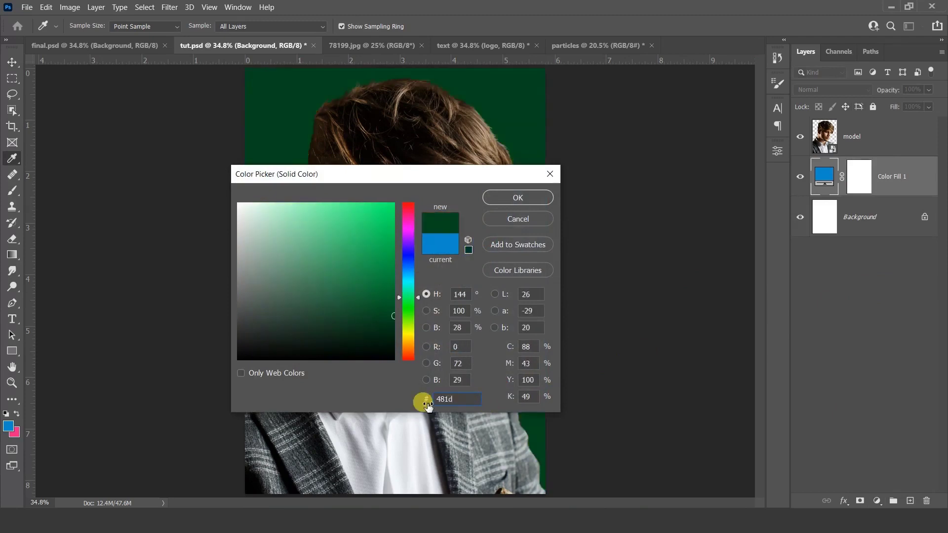
{"action": "type", "text": "3c"}
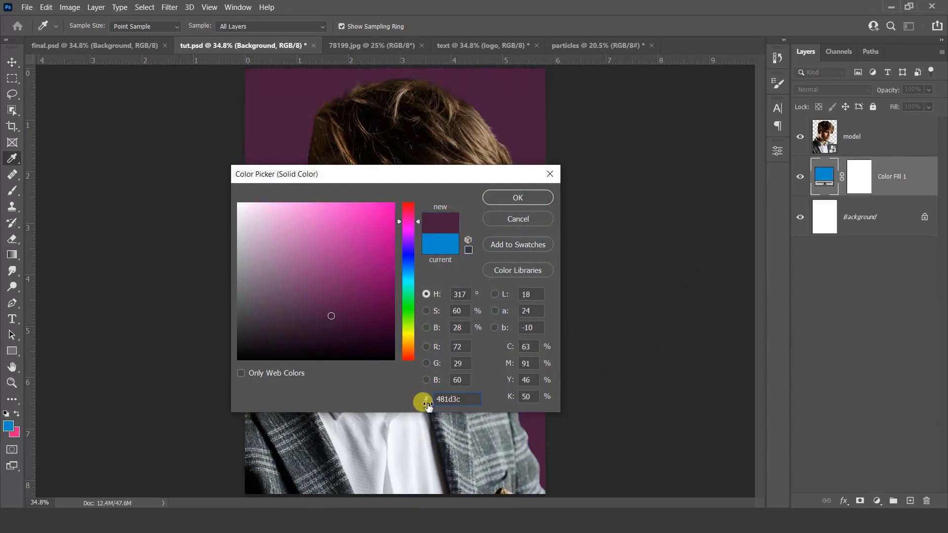
{"action": "left_click", "coordinate": [516, 198]}
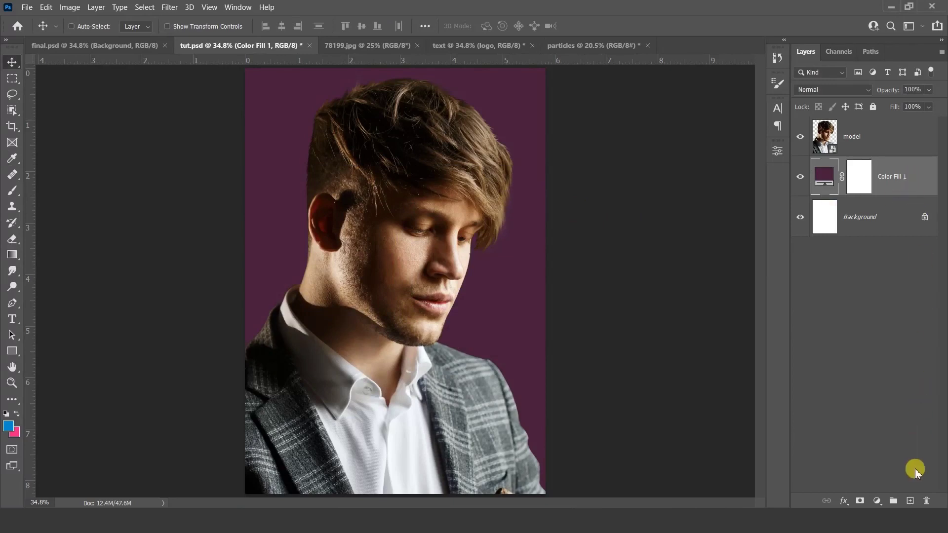
Create a new empty layer above the colour fill and name it "pink".
{"action": "left_click", "coordinate": [910, 501]}
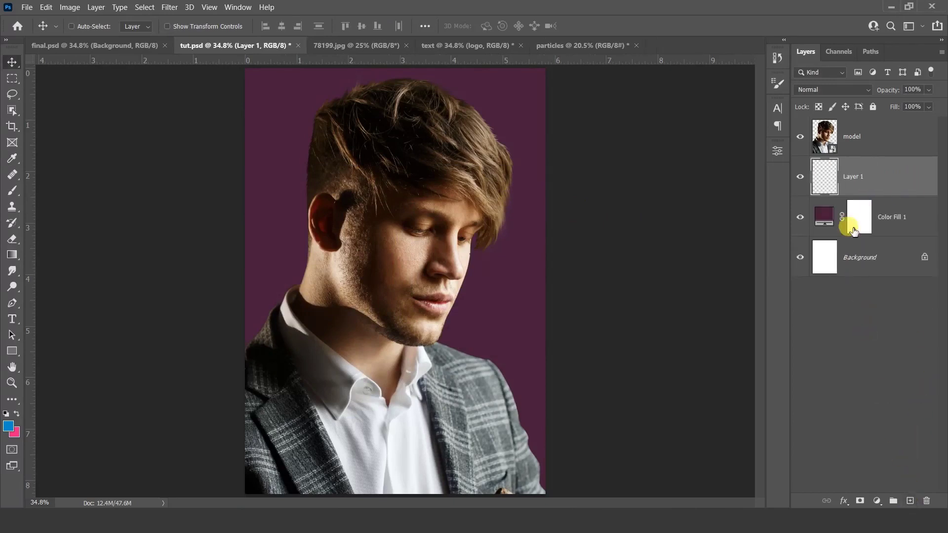
{"action": "type", "text": "pin"}
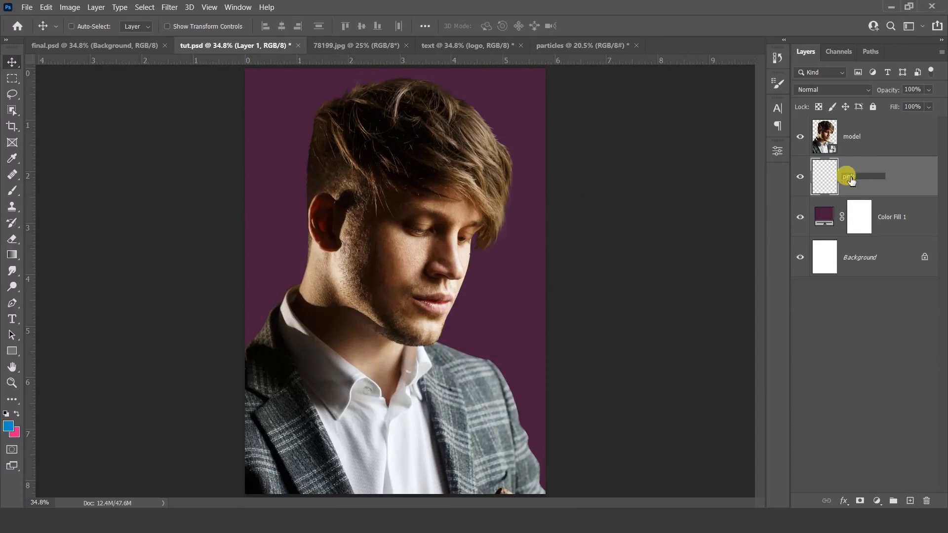
{"action": "key", "text": "Return"}
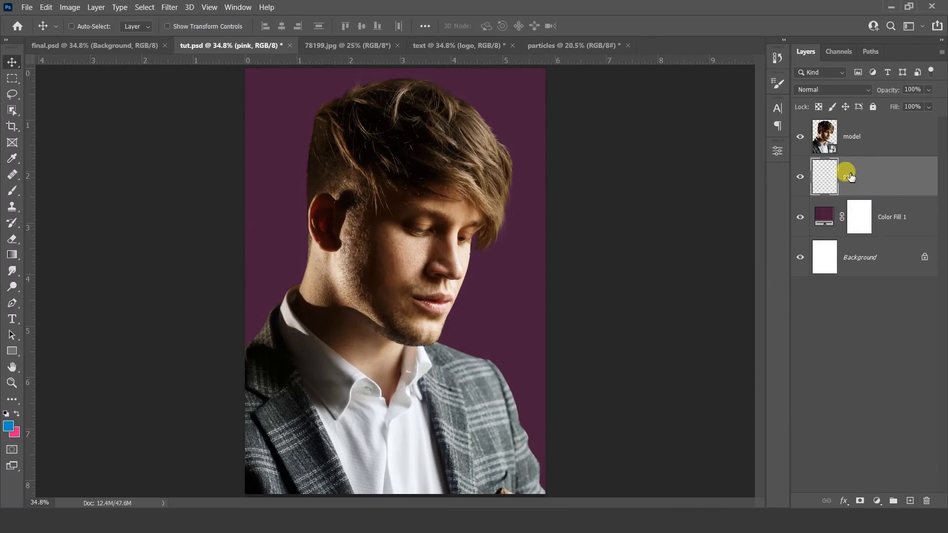
Fill the pink layer with the pink-to-transparent preset as a linear gradient, drawn twice from the lower canvas up towards the hair.
{"action": "left_click", "coordinate": [13, 255]}
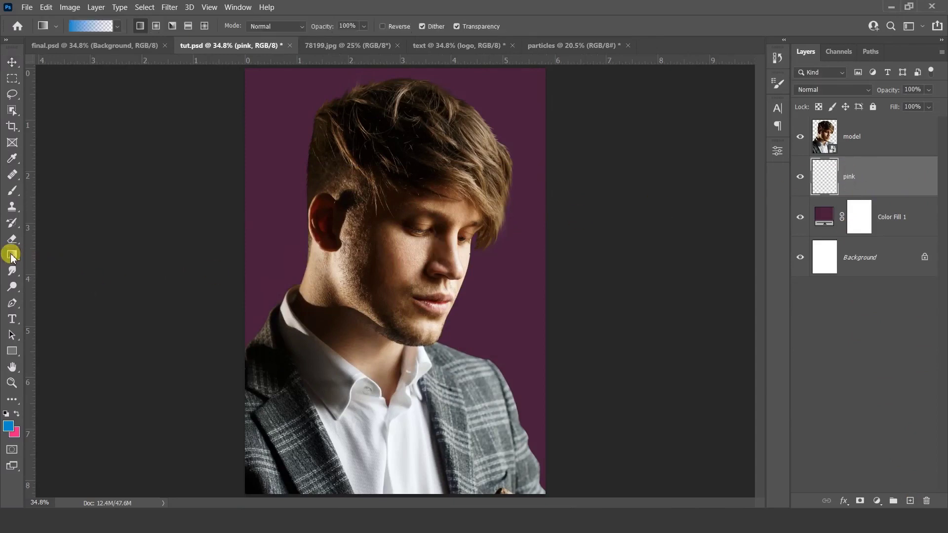
{"action": "left_click", "coordinate": [86, 27]}
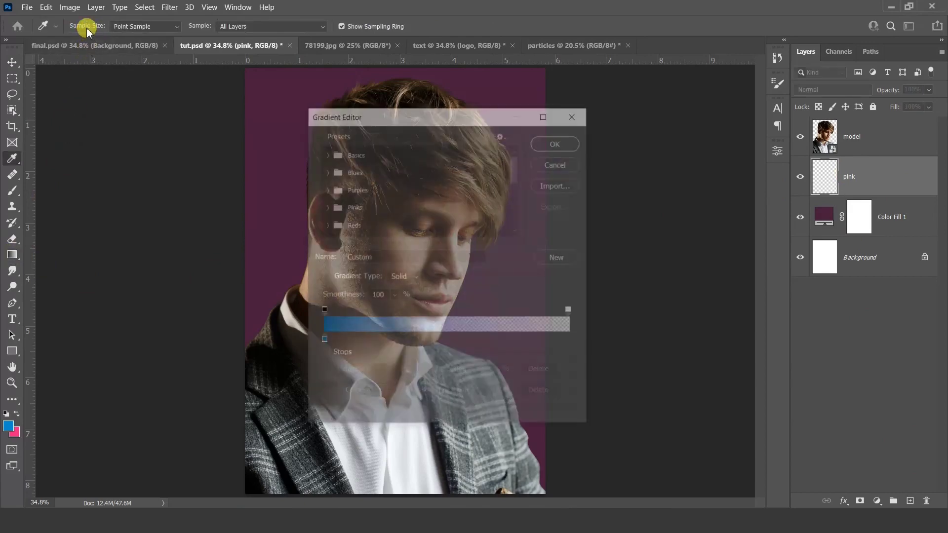
{"action": "left_click_drag", "start_coordinate": [516, 172], "coordinate": [511, 212]}
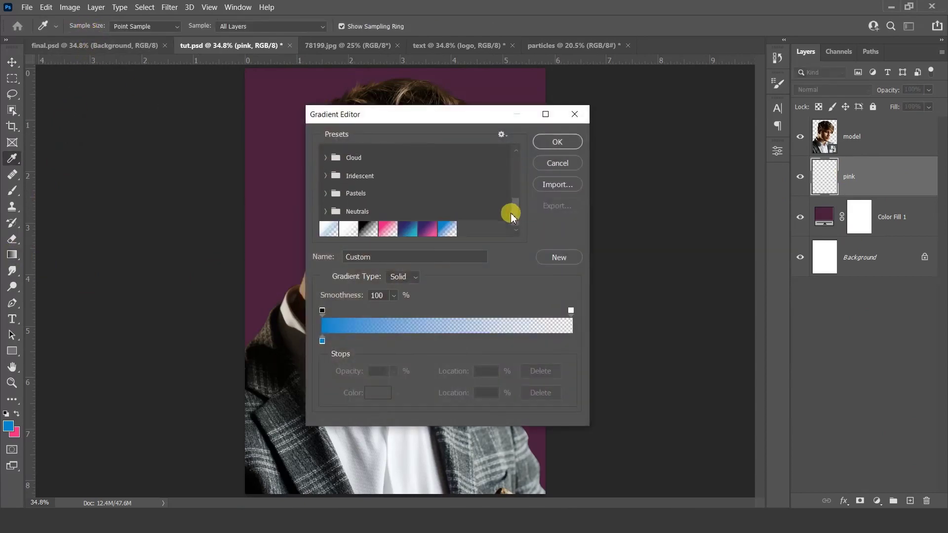
{"action": "left_click", "coordinate": [388, 227]}
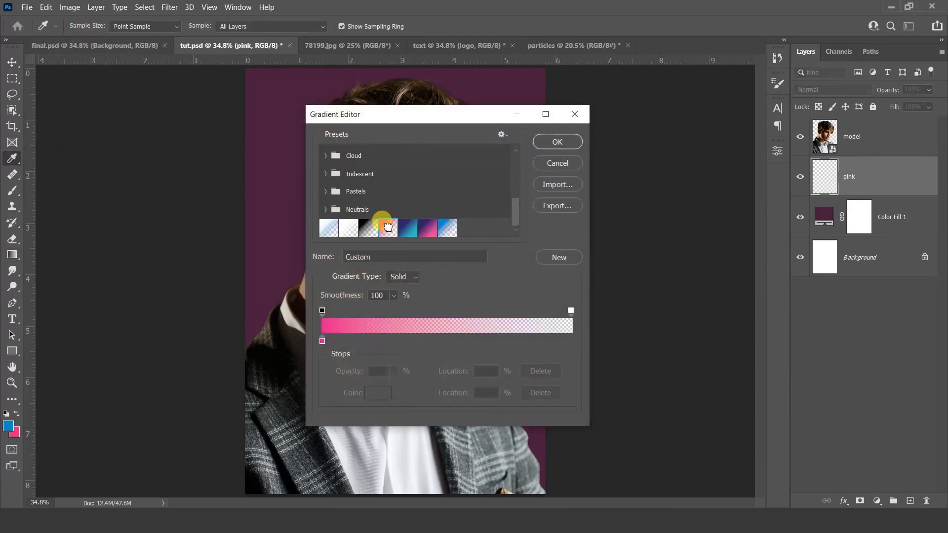
{"action": "left_click", "coordinate": [553, 143]}
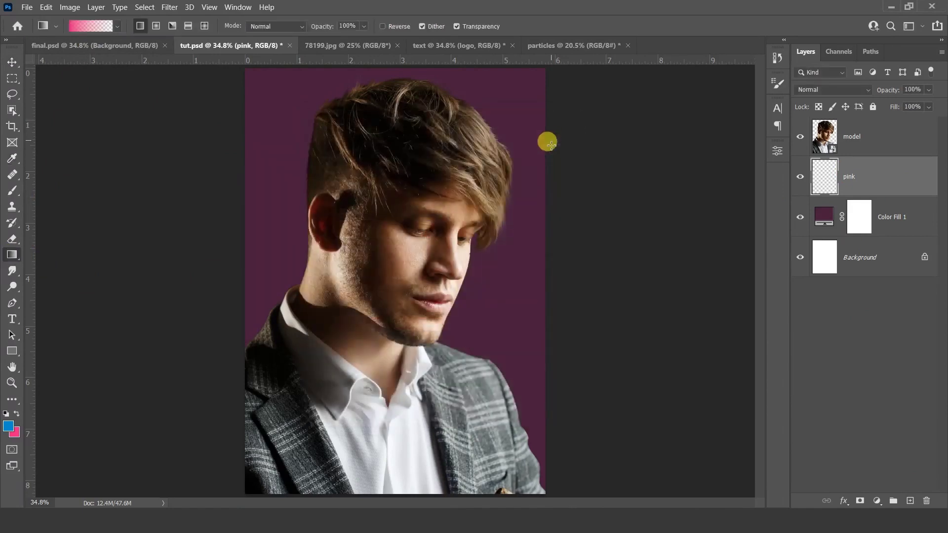
{"action": "left_click_drag", "start_coordinate": [409, 464], "coordinate": [449, 134]}
{"action": "left_click_drag", "start_coordinate": [394, 387], "coordinate": [438, 134]}
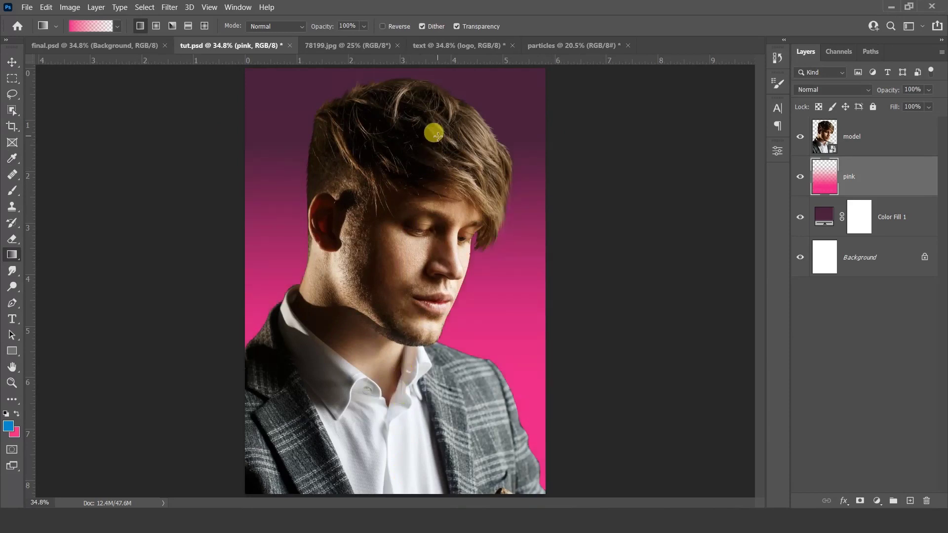
{"action": "key", "text": "v"}
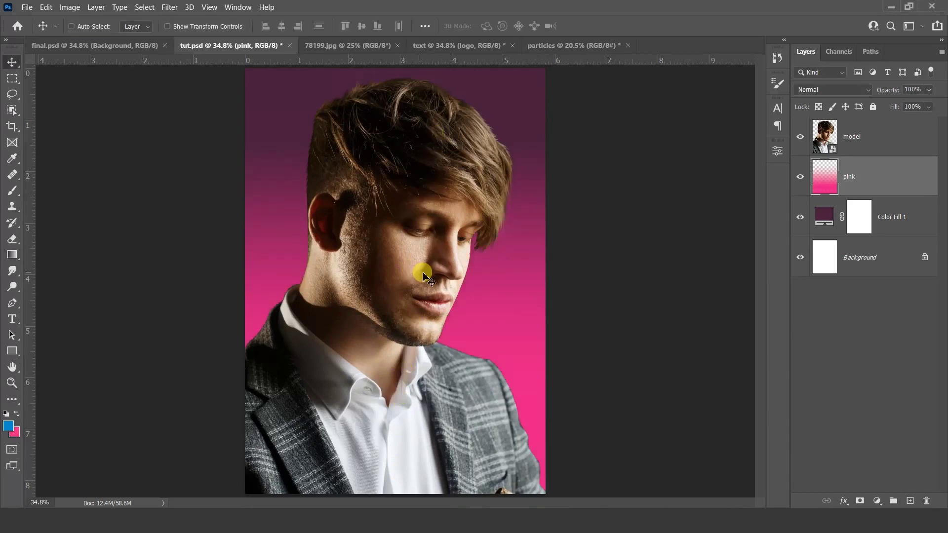
Create a new empty layer above the model layer and name it "blue".
{"action": "left_click", "coordinate": [884, 141]}
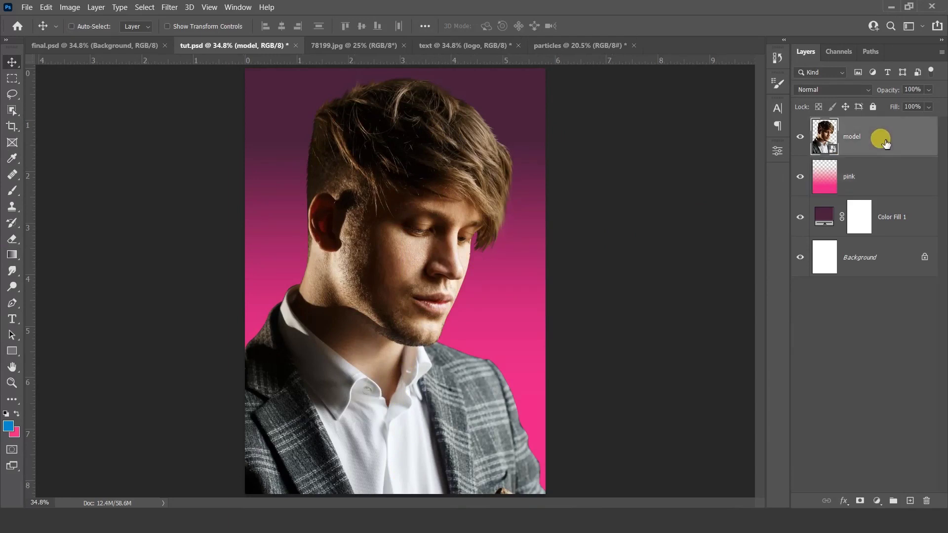
{"action": "left_click", "coordinate": [909, 502]}
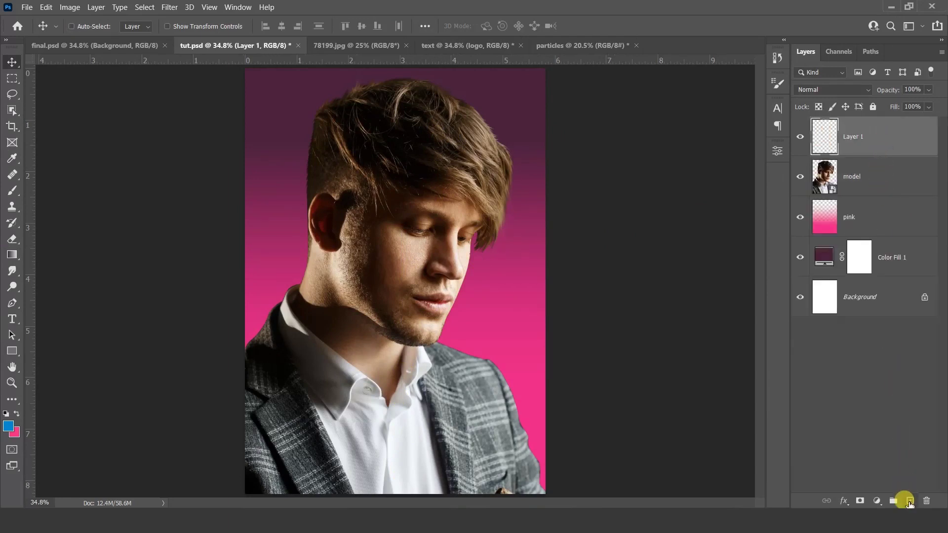
{"action": "double_click", "coordinate": [848, 136]}
{"action": "type", "text": "blue"}
{"action": "key", "text": "Return"}
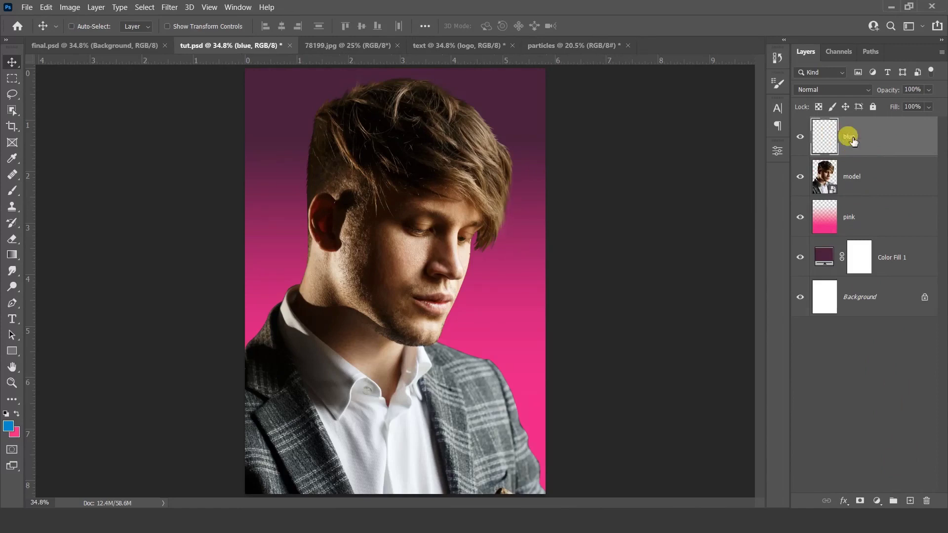
Fill the blue layer with the blue-to-transparent preset as a linear gradient, drawn twice from the canvas's lower part up to the chest and chin.
{"action": "left_click", "coordinate": [12, 255]}
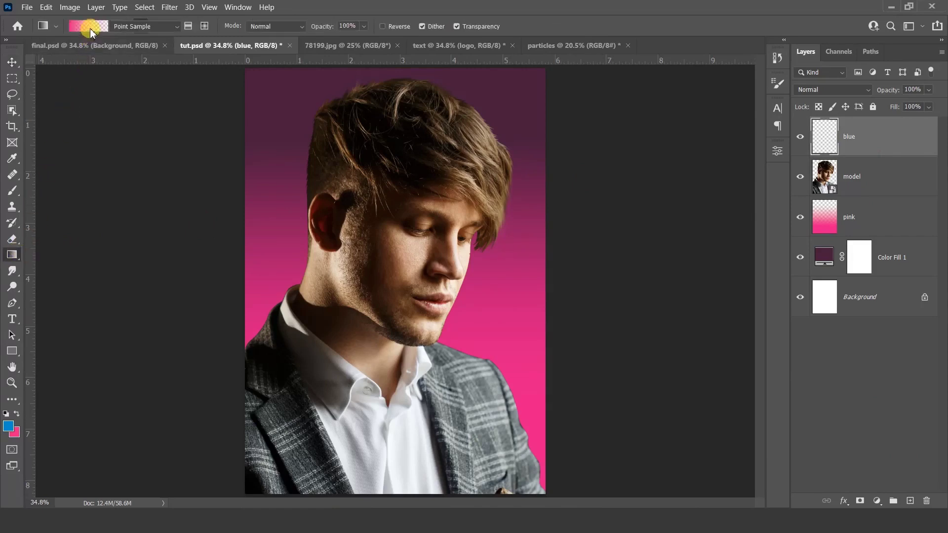
{"action": "left_click", "coordinate": [89, 27]}
{"action": "left_click_drag", "start_coordinate": [513, 177], "coordinate": [514, 223]}
{"action": "left_click", "coordinate": [447, 228]}
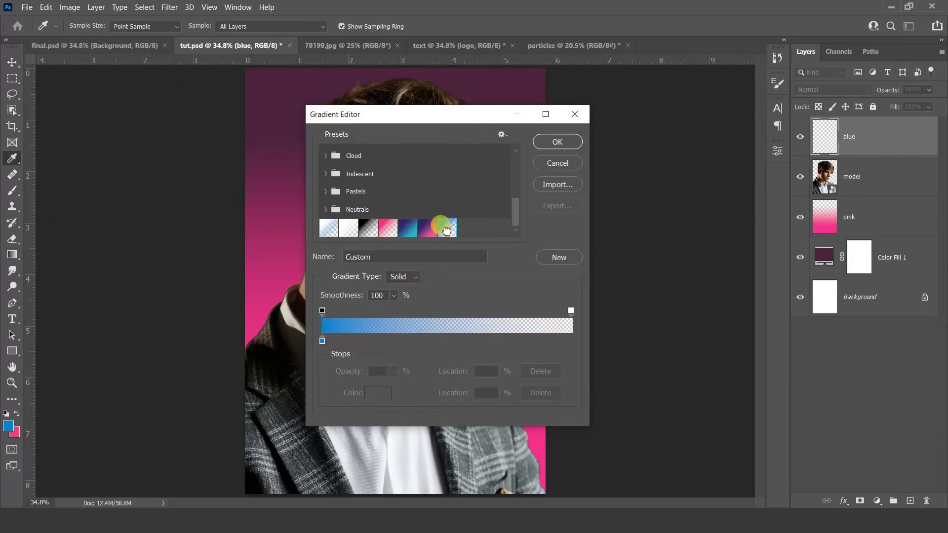
{"action": "left_click", "coordinate": [553, 142]}
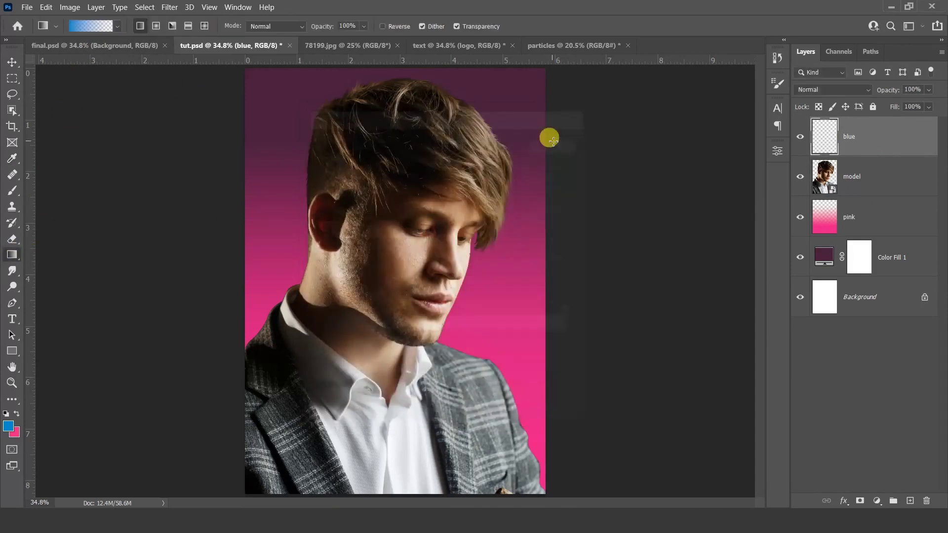
{"action": "left_click_drag", "start_coordinate": [401, 493], "coordinate": [419, 375]}
{"action": "left_click_drag", "start_coordinate": [395, 466], "coordinate": [426, 321]}
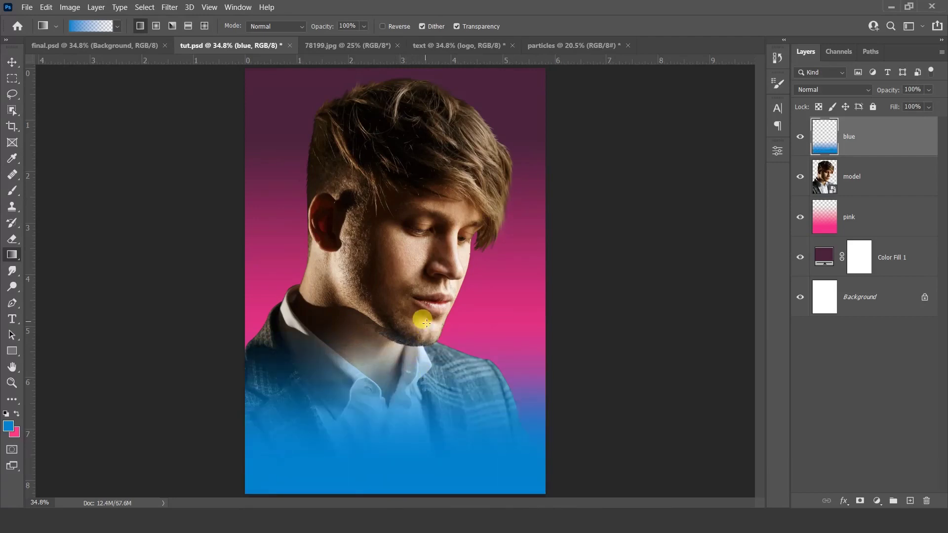
{"action": "key", "text": "v"}
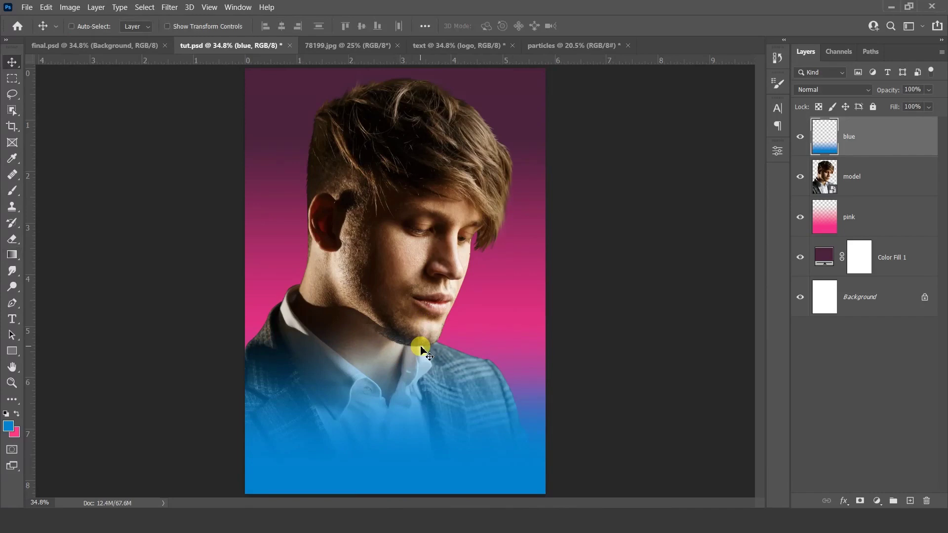
Bring the grunge texture from 78199.jpg into tut.psd, rotate it by -90° and scale it to 66%.
{"action": "left_click", "coordinate": [352, 45]}
{"action": "left_click_drag", "start_coordinate": [275, 194], "coordinate": [309, 172]}
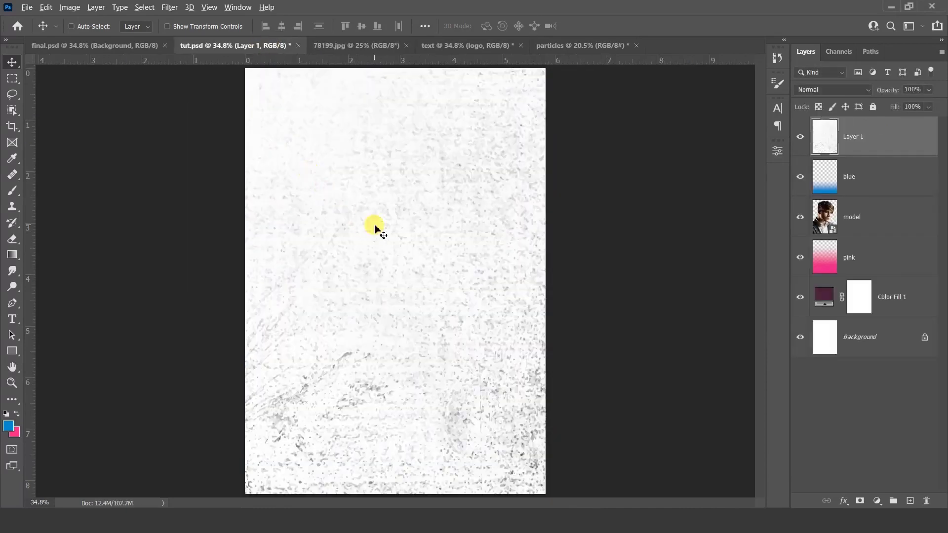
{"action": "scroll", "coordinate": [376, 224], "scroll_direction": "down", "scroll_amount": 6}
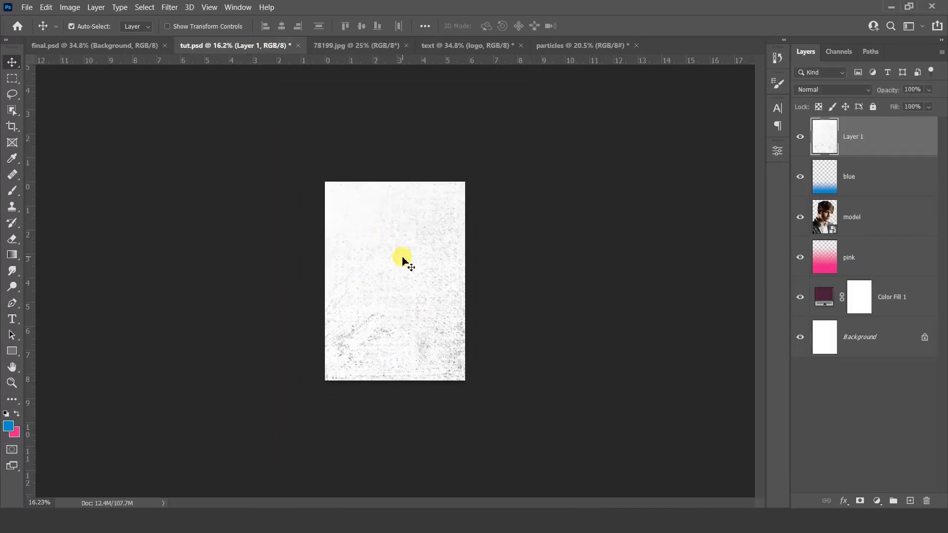
{"action": "key", "text": "ctrl+t"}
{"action": "left_click_drag", "start_coordinate": [609, 170], "coordinate": [324, 108]}
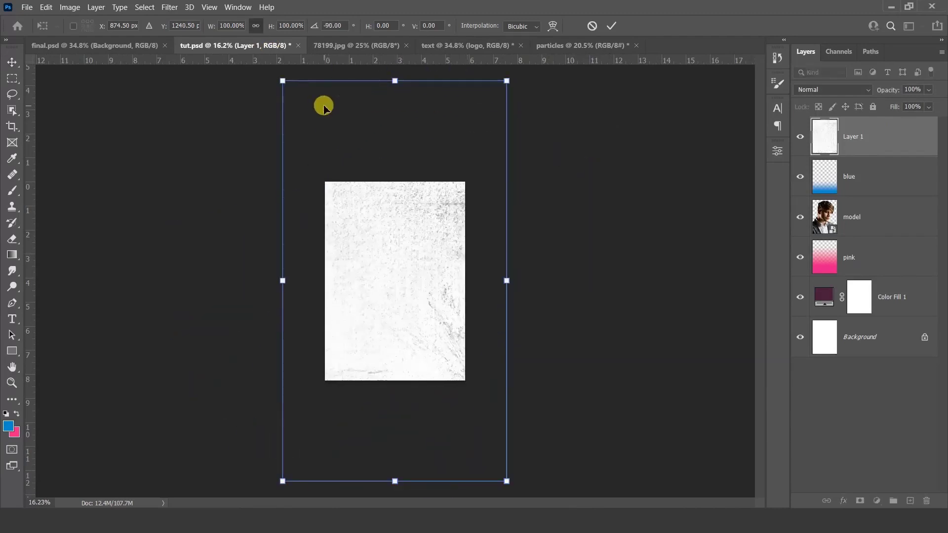
{"action": "left_click_drag", "start_coordinate": [507, 79], "coordinate": [419, 120]}
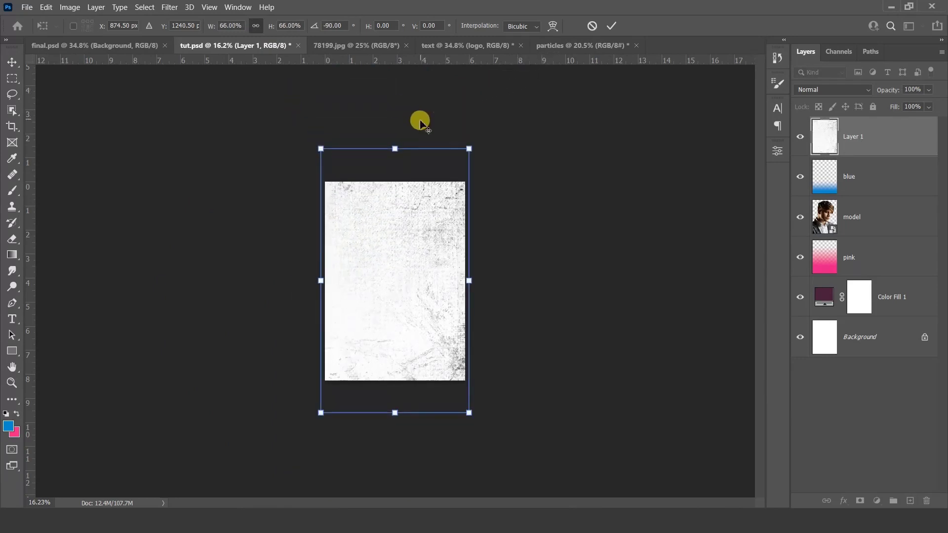
{"action": "key", "text": "Return"}
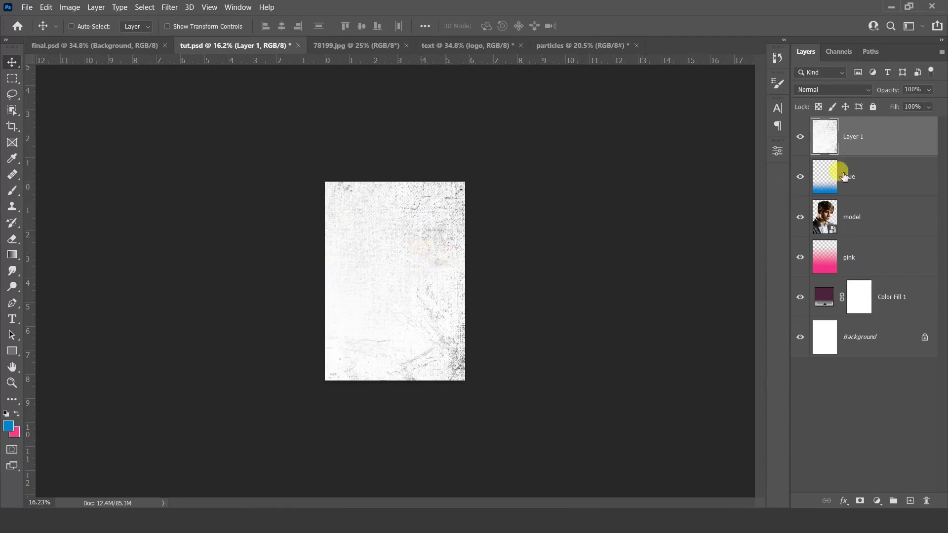
Move the grunge image layer between the model and pink layers and rename it "texture".
{"action": "left_click_drag", "start_coordinate": [864, 138], "coordinate": [877, 235]}
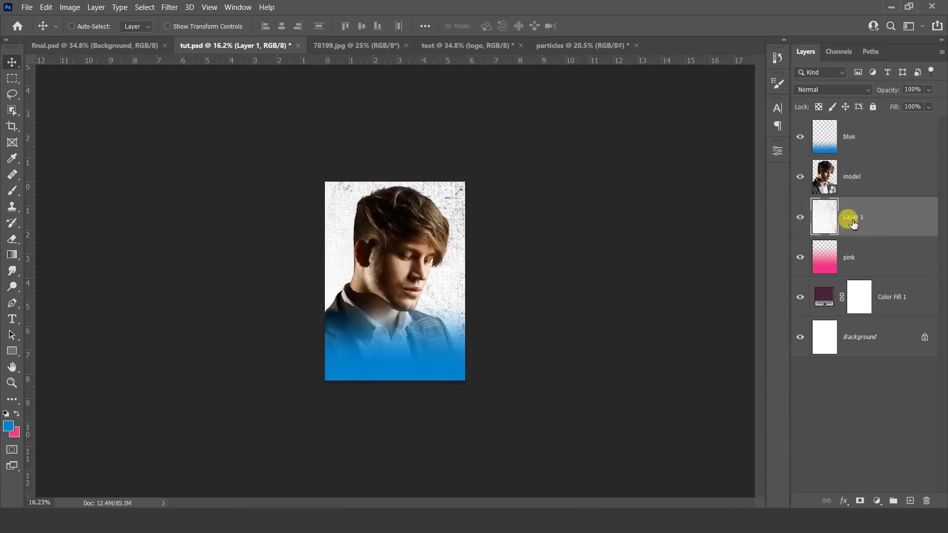
{"action": "type", "text": "texture"}
{"action": "key", "text": "Return"}
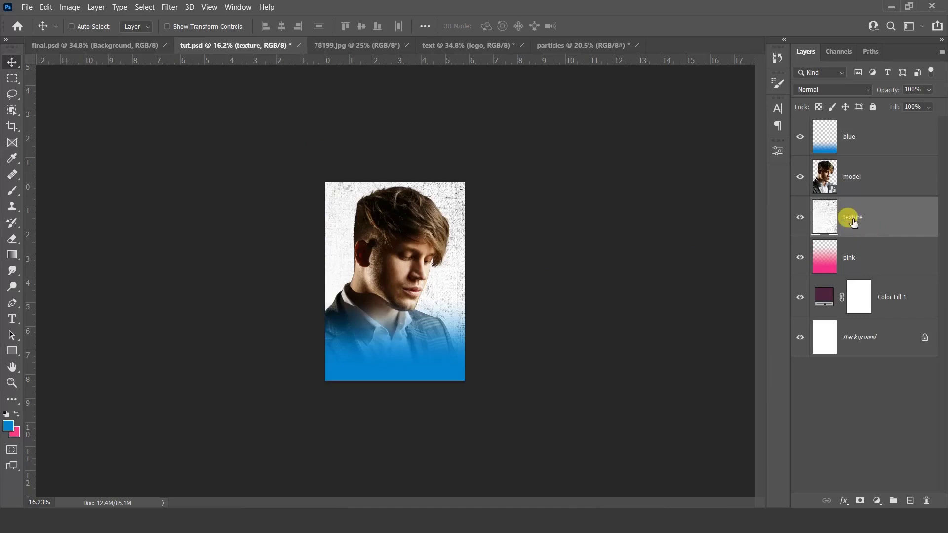
Set the texture layer's blend mode to Multiply and its opacity to 40%.
{"action": "left_click", "coordinate": [830, 88]}
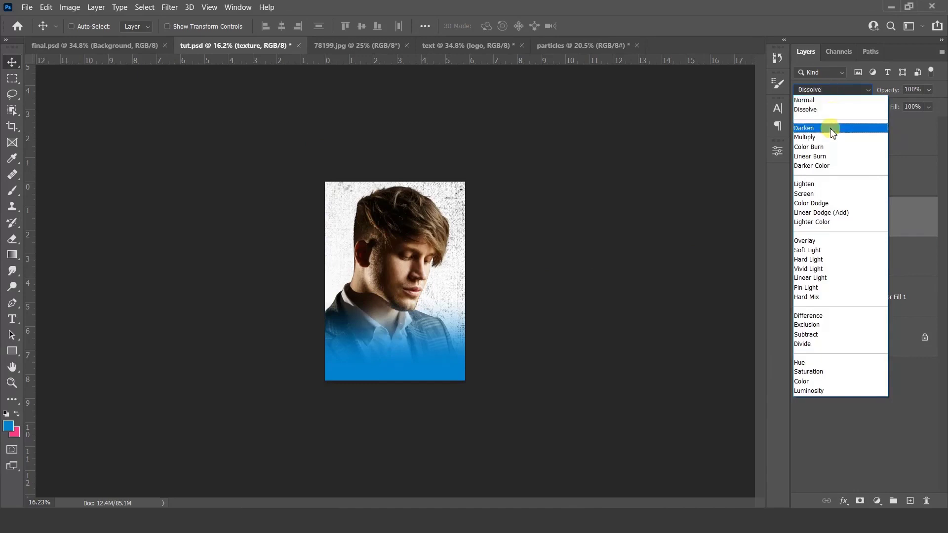
{"action": "left_click", "coordinate": [830, 135]}
{"action": "left_click", "coordinate": [913, 89]}
{"action": "type", "text": "40"}
{"action": "key", "text": "Return"}
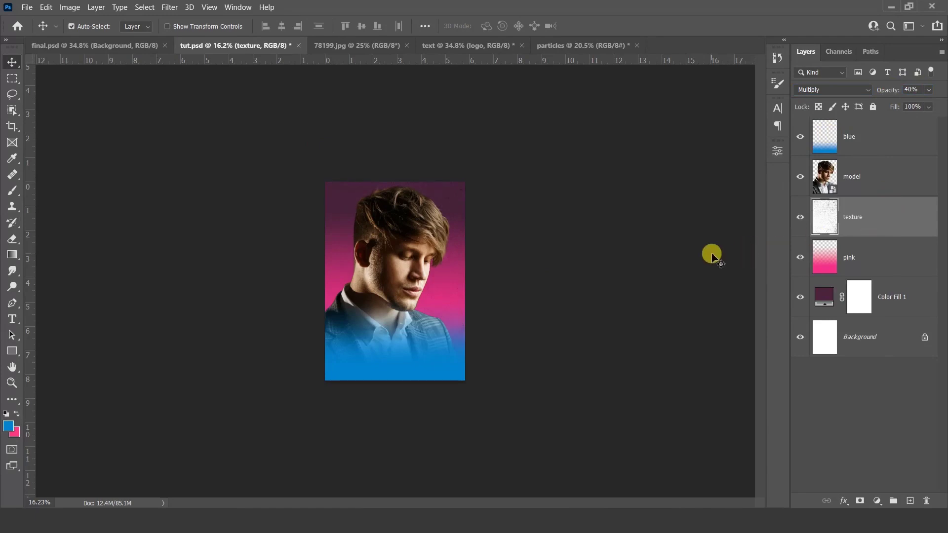
{"action": "key", "text": "ctrl+0"}
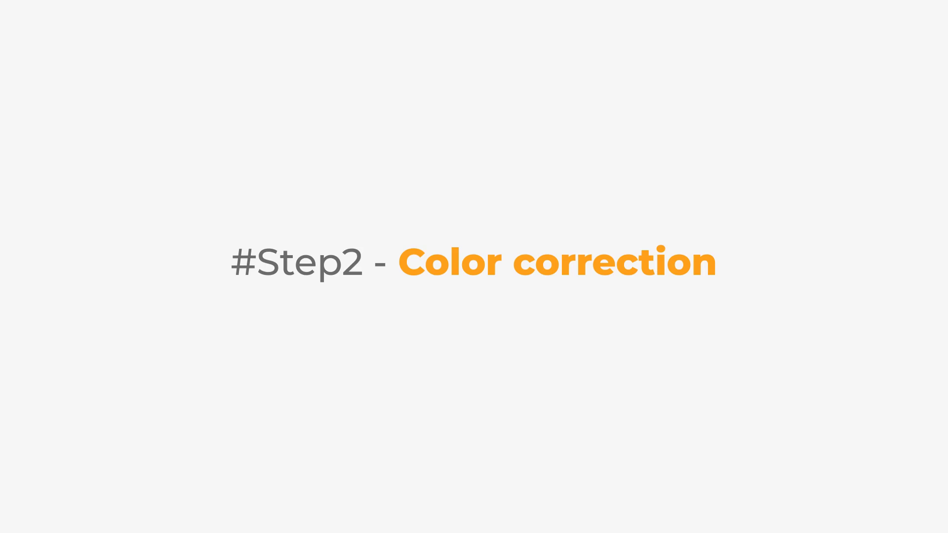
Add a Color Balance adjustment layer directly above the model layer.
{"action": "left_click", "coordinate": [876, 177]}
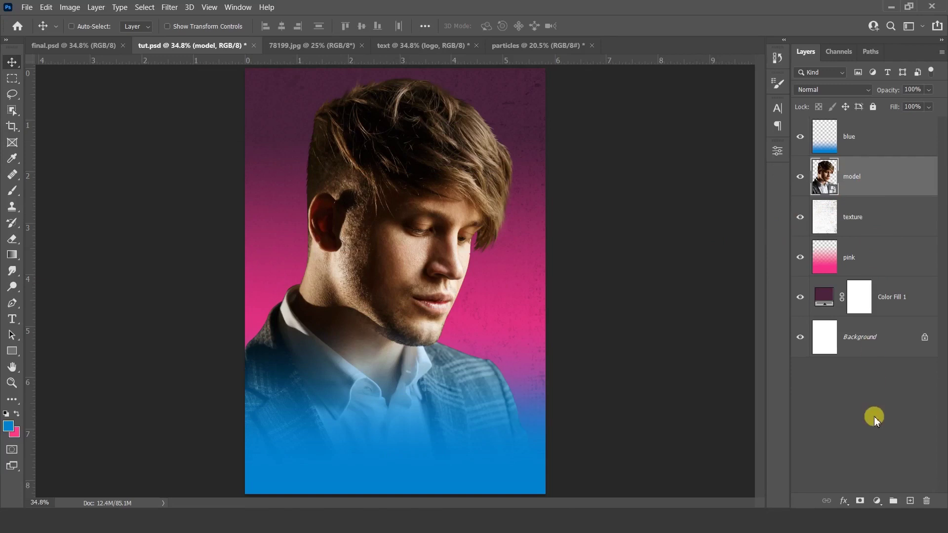
{"action": "left_click", "coordinate": [877, 501]}
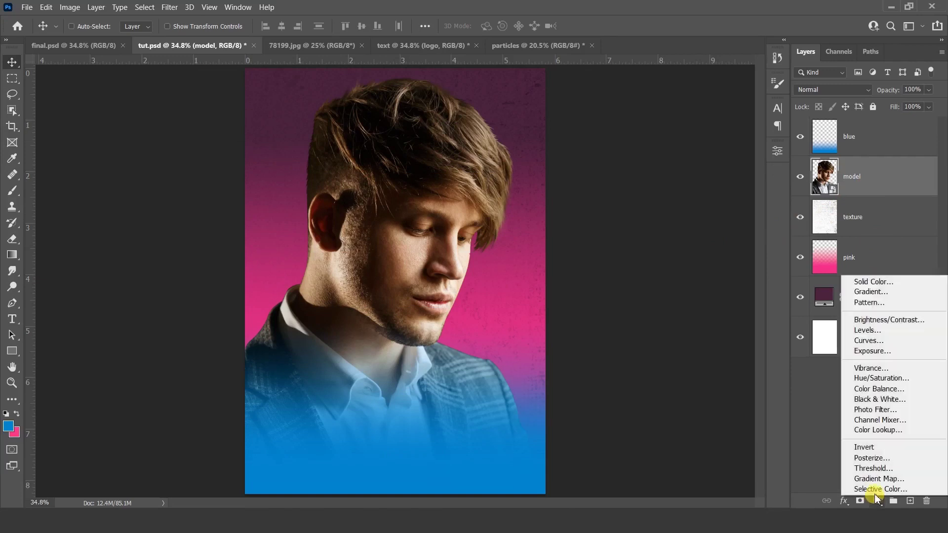
{"action": "left_click", "coordinate": [869, 388]}
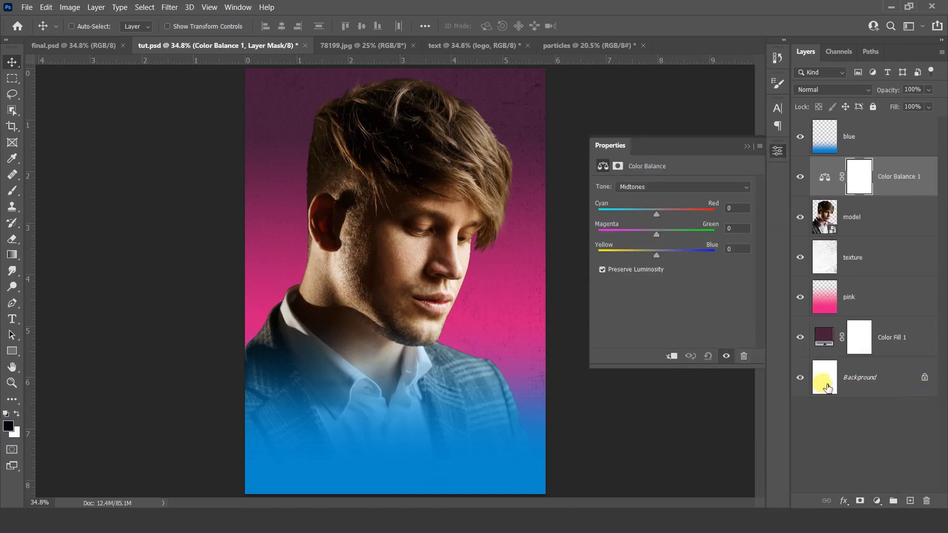
Clip the Color Balance adjustment to the model layer and set its midtones to Cyan-Red +2 and Yellow-Blue +20.
{"action": "left_click", "coordinate": [672, 356]}
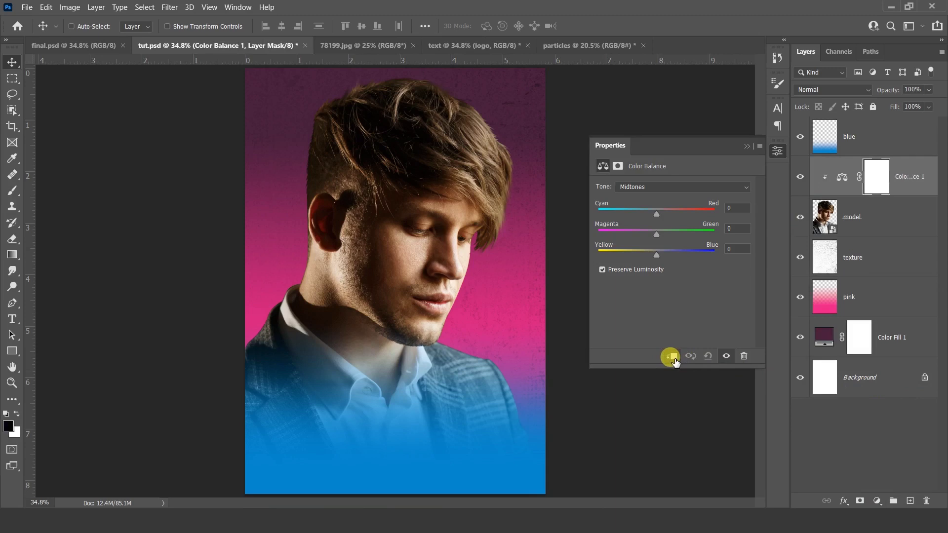
{"action": "left_click", "coordinate": [731, 208]}
{"action": "type", "text": "2"}
{"action": "left_click", "coordinate": [732, 248]}
{"action": "type", "text": "20"}
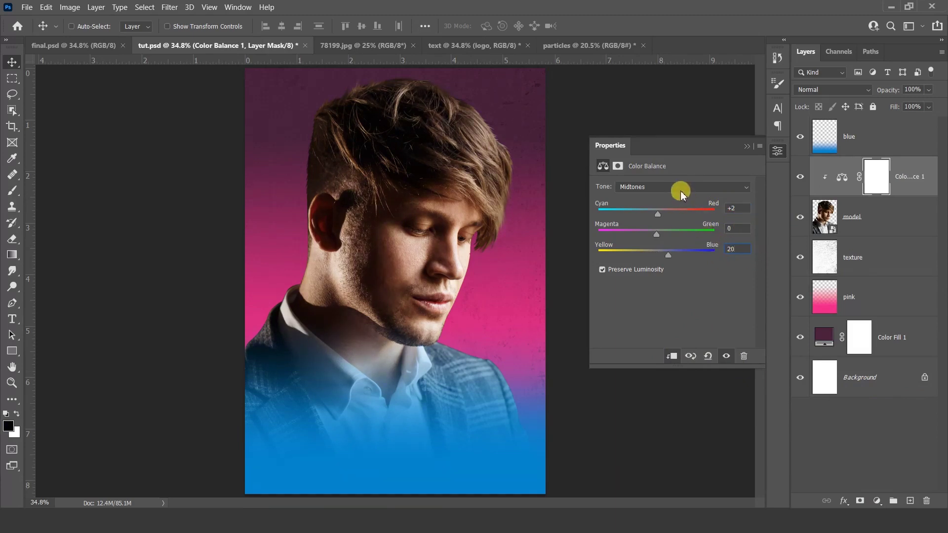
Set the Color Balance shadows to Yellow-Blue +5.
{"action": "left_click", "coordinate": [681, 187]}
{"action": "left_click", "coordinate": [680, 197]}
{"action": "left_click", "coordinate": [736, 249]}
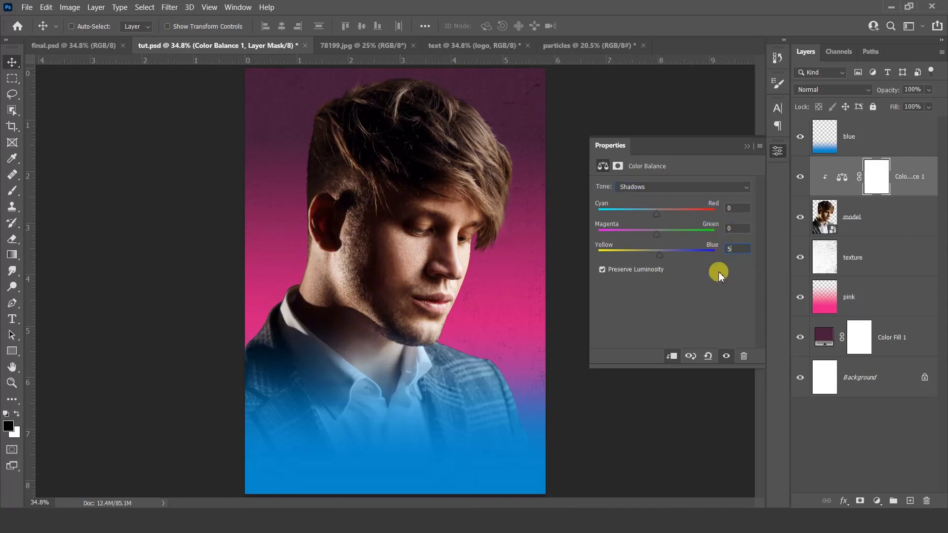
{"action": "type", "text": "5"}
Set the Color Balance highlights to Cyan-Red -2, Magenta-Green +2 and Yellow-Blue +13.
{"action": "left_click", "coordinate": [684, 188]}
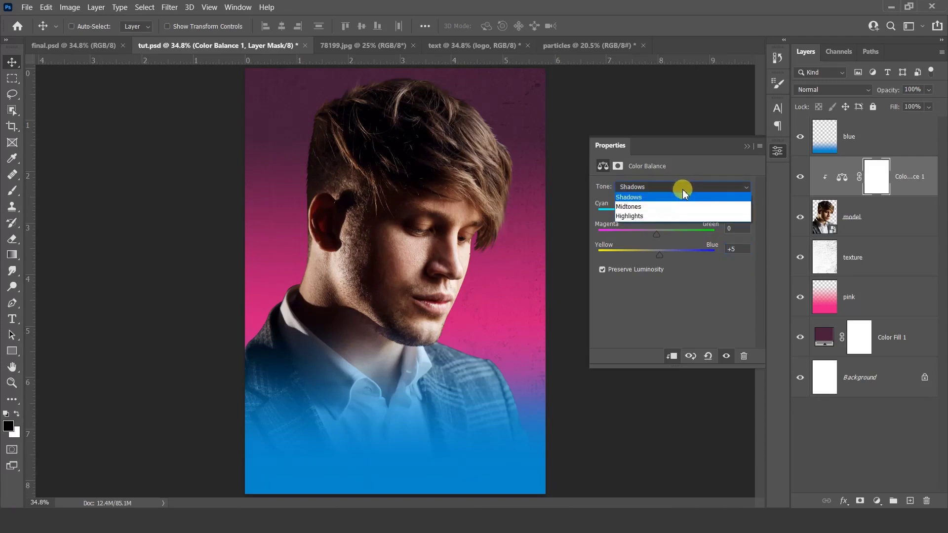
{"action": "left_click", "coordinate": [679, 219]}
{"action": "left_click", "coordinate": [736, 207]}
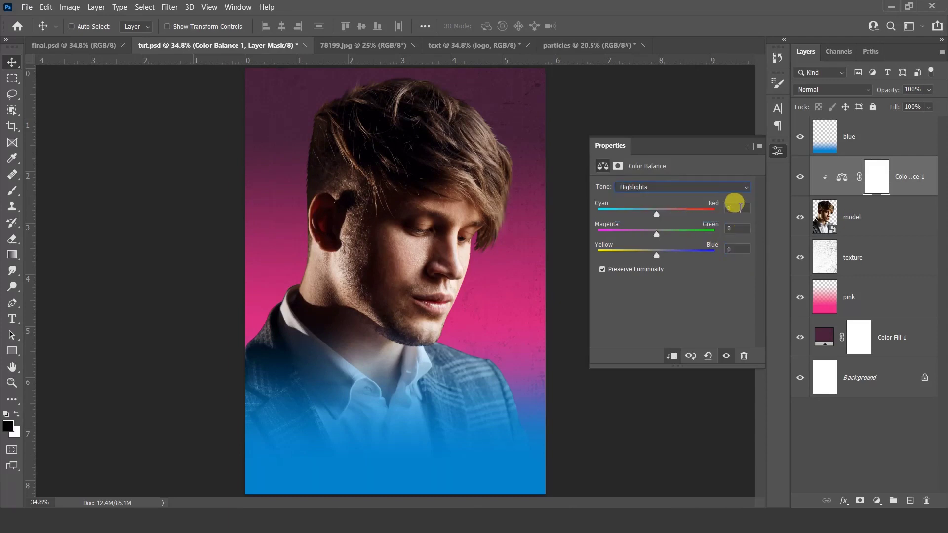
{"action": "type", "text": "-2"}
{"action": "left_click", "coordinate": [736, 228]}
{"action": "left_click_drag", "start_coordinate": [742, 228], "coordinate": [719, 228]}
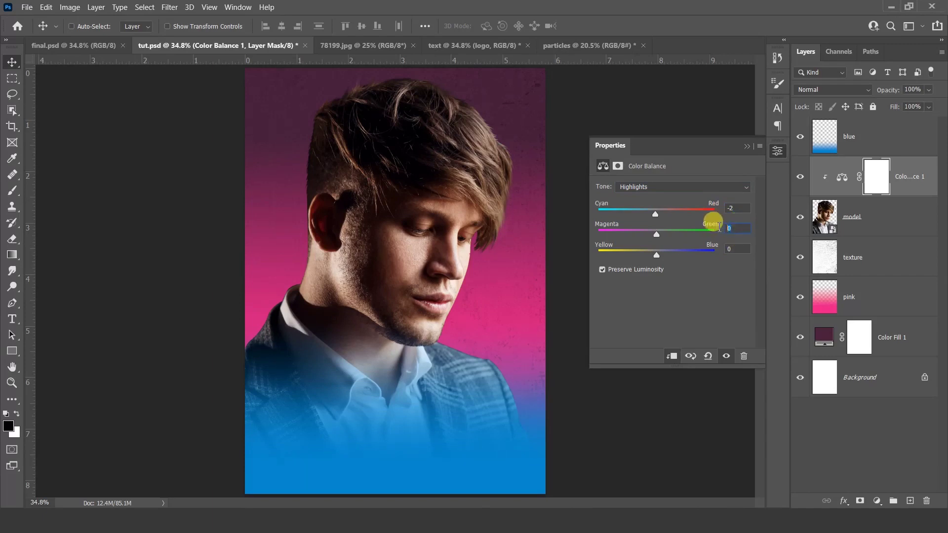
{"action": "type", "text": "2"}
{"action": "left_click", "coordinate": [736, 249]}
{"action": "type", "text": "13"}
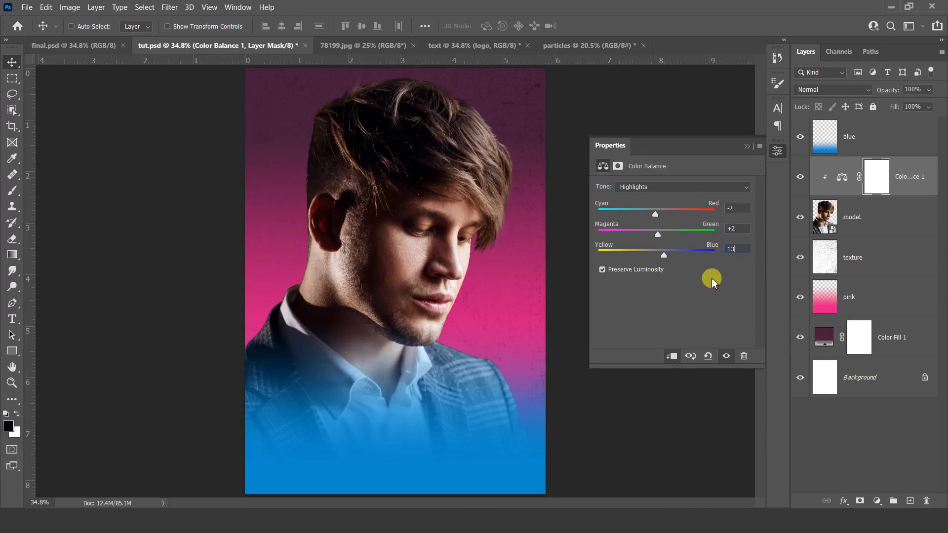
{"action": "left_click", "coordinate": [746, 148]}
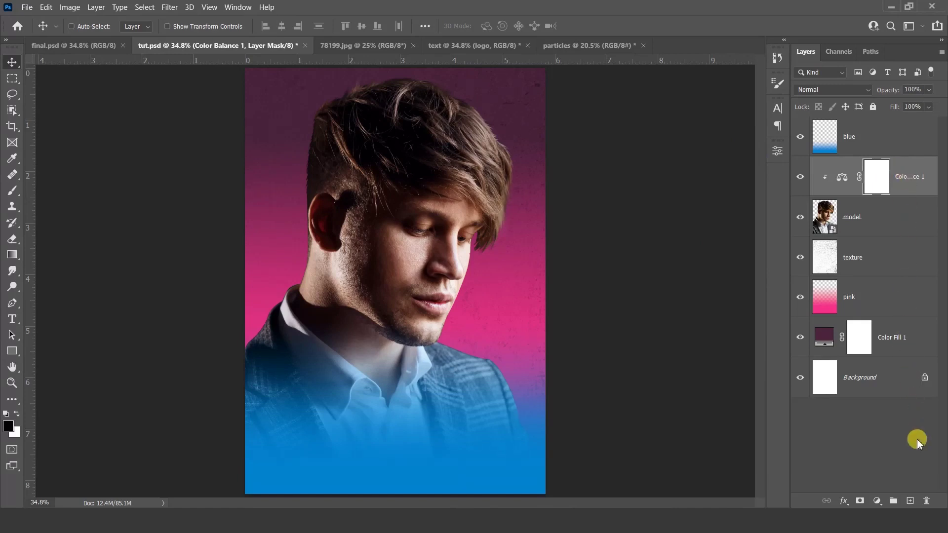
Add a clipped layer named "pink" directly above the Color Balance adjustment and set its blend mode to Color.
{"action": "left_click", "coordinate": [910, 500]}
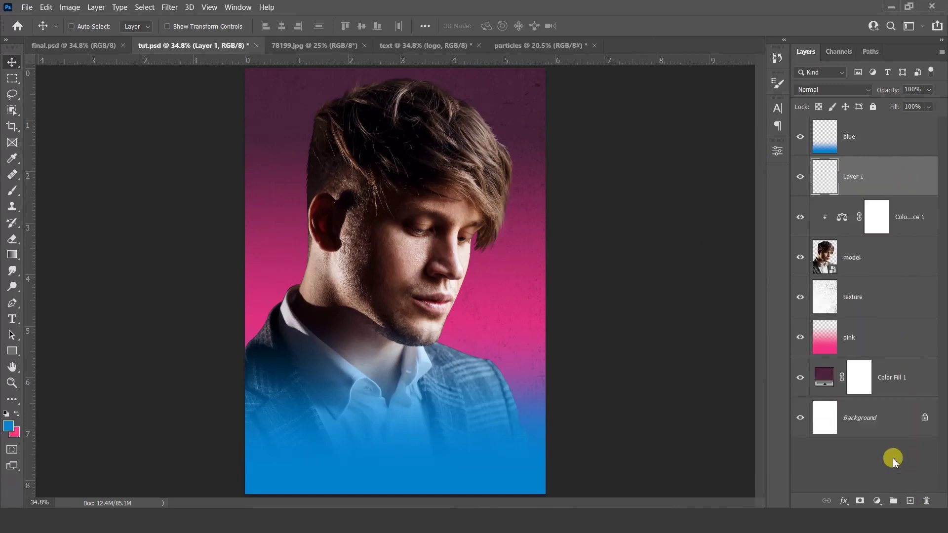
{"action": "double_click", "coordinate": [853, 178]}
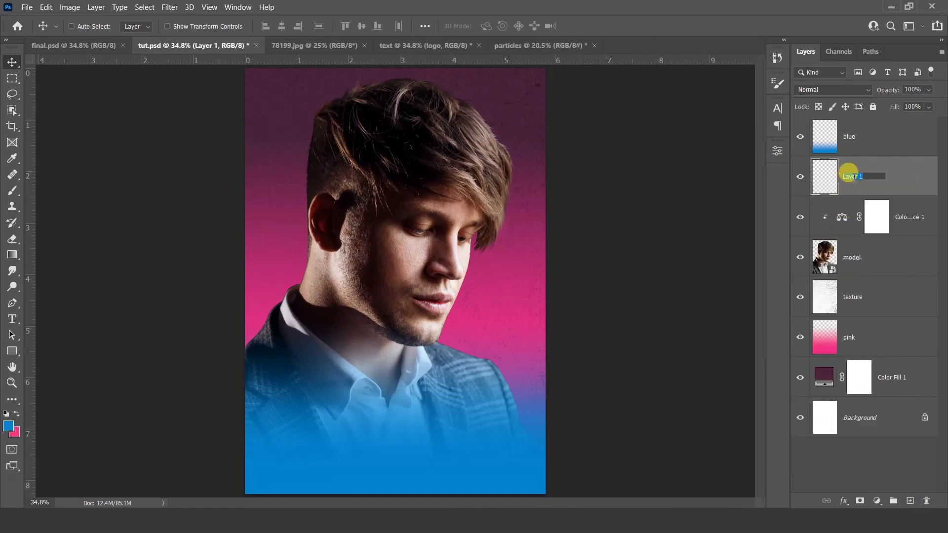
{"action": "key", "text": "Return"}
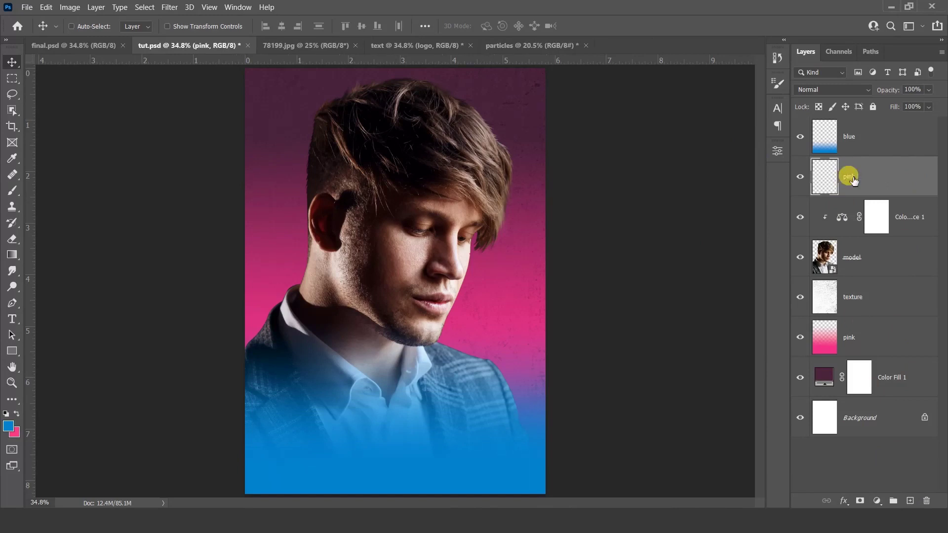
{"action": "right_click", "coordinate": [869, 177]}
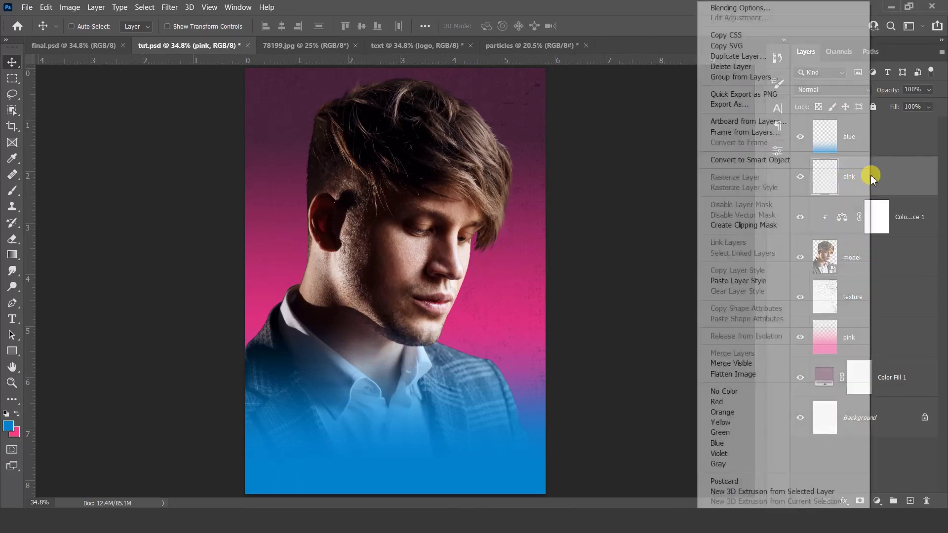
{"action": "left_click", "coordinate": [764, 226]}
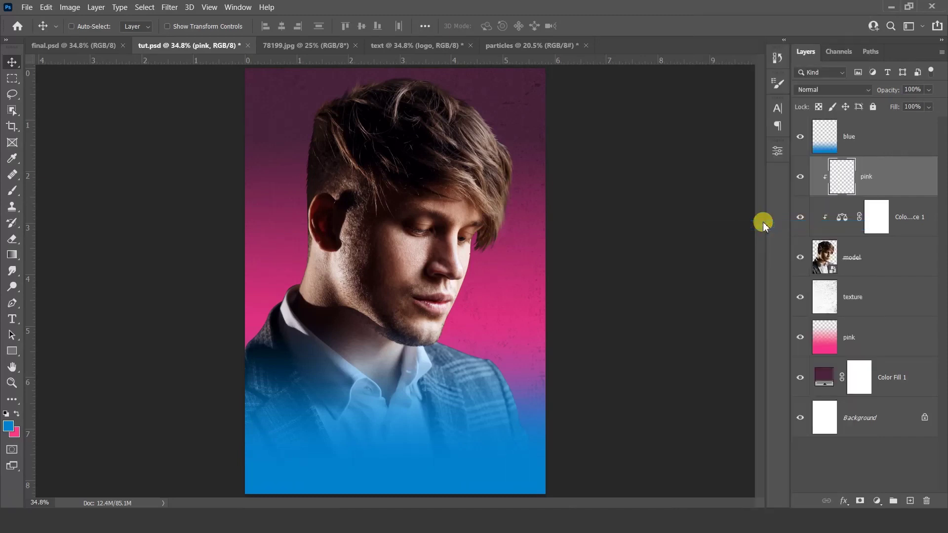
{"action": "left_click", "coordinate": [819, 90]}
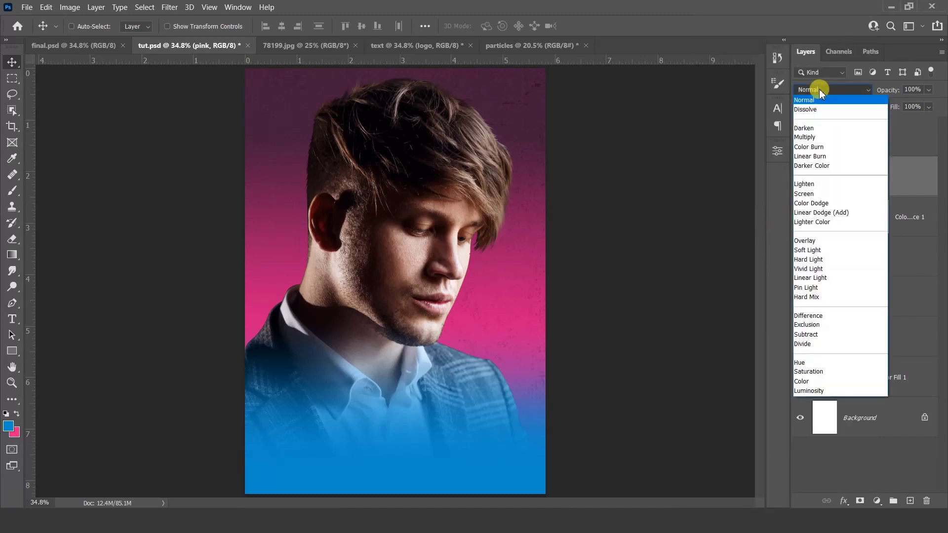
{"action": "left_click", "coordinate": [815, 381]}
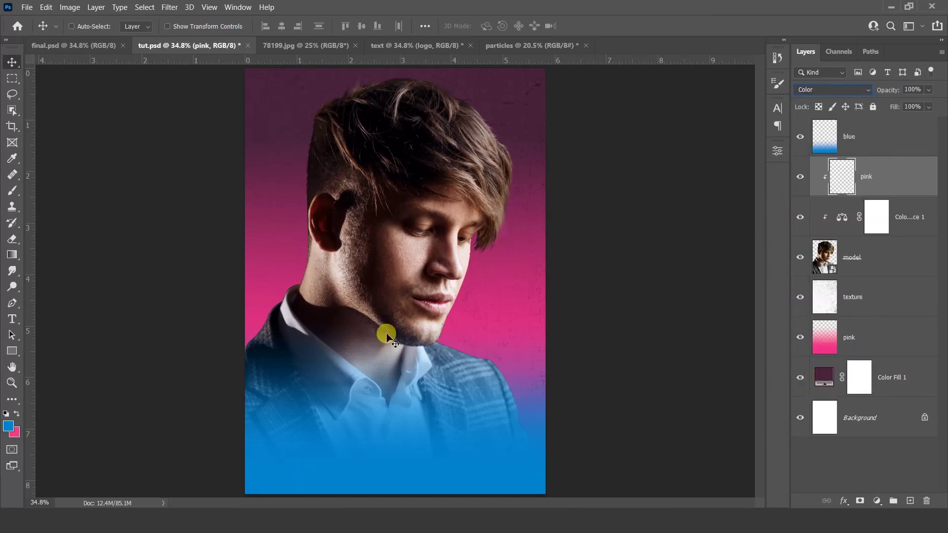
Paint pink over the model's hair and both sides of his head with a large Soft Round brush on the clipped pink layer.
{"action": "left_click", "coordinate": [22, 194]}
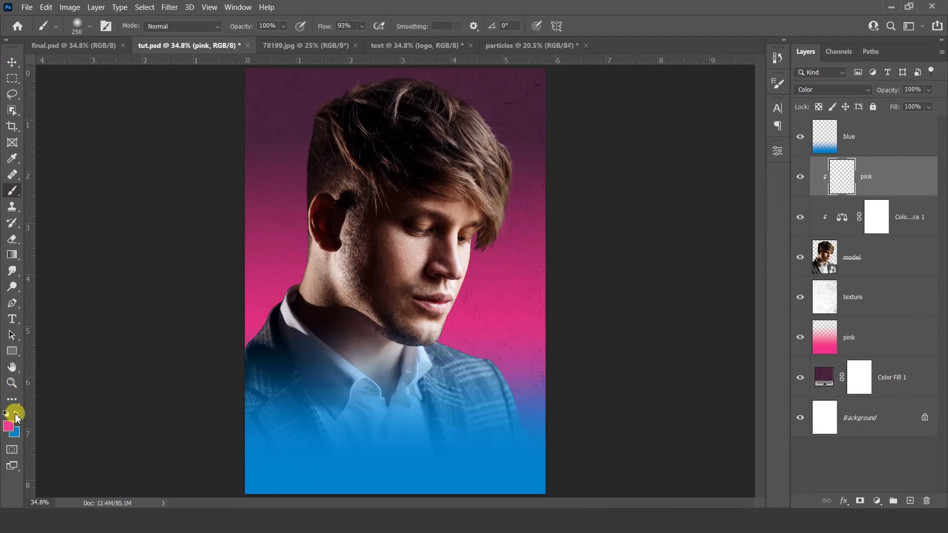
{"action": "right_click", "coordinate": [285, 122]}
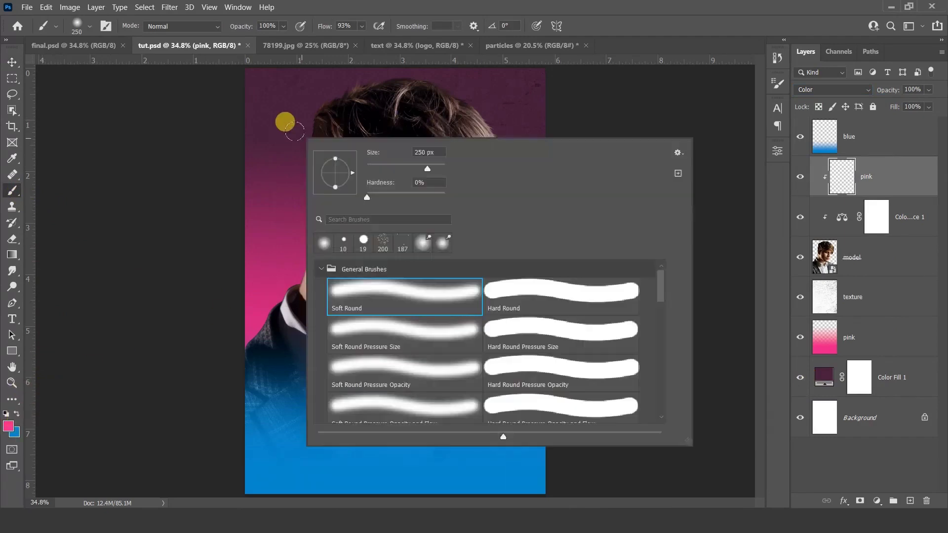
{"action": "left_click_drag", "start_coordinate": [412, 166], "coordinate": [430, 171]}
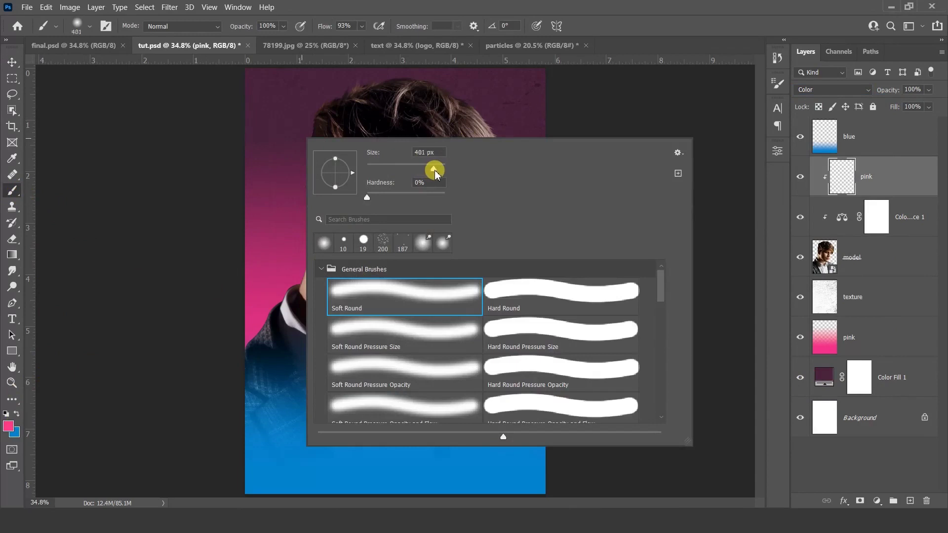
{"action": "key", "text": "Return"}
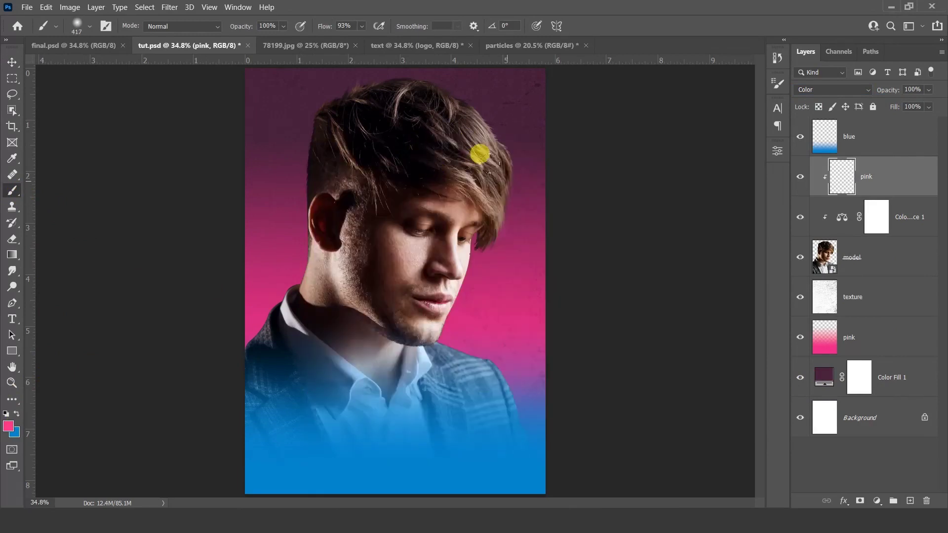
{"action": "key", "text": "bracketright"}
{"action": "key", "text": "bracketright"}
{"action": "key", "text": "bracketright"}
{"action": "left_click", "coordinate": [499, 282]}
{"action": "left_click_drag", "start_coordinate": [504, 288], "coordinate": [521, 167]}
{"action": "mouse_move", "coordinate": [461, 103]}
{"action": "left_mouse_down"}
{"action": "mouse_move", "coordinate": [442, 62]}
{"action": "mouse_move", "coordinate": [458, 79]}
{"action": "mouse_move", "coordinate": [414, 38]}
{"action": "mouse_move", "coordinate": [437, 69]}
{"action": "mouse_move", "coordinate": [379, 36]}
{"action": "left_mouse_up"}
{"action": "mouse_move", "coordinate": [420, 74]}
{"action": "left_mouse_down"}
{"action": "mouse_move", "coordinate": [423, 60]}
{"action": "mouse_move", "coordinate": [256, 131]}
{"action": "mouse_move", "coordinate": [247, 186]}
{"action": "mouse_move", "coordinate": [270, 208]}
{"action": "mouse_move", "coordinate": [270, 231]}
{"action": "mouse_move", "coordinate": [219, 307]}
{"action": "left_mouse_up"}
{"action": "key", "text": "bracketleft"}
{"action": "key", "text": "bracketleft"}
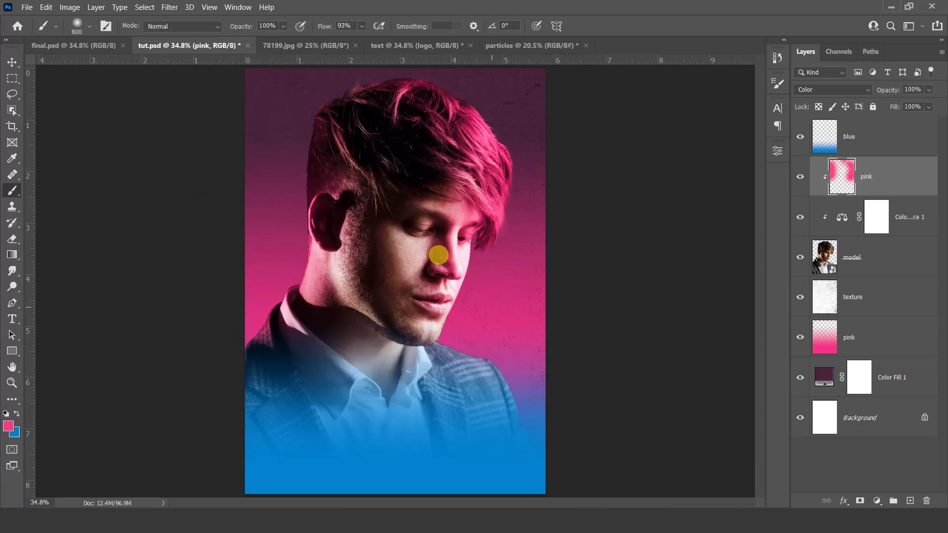
{"action": "key", "text": "bracketright"}
{"action": "key", "text": "bracketright"}
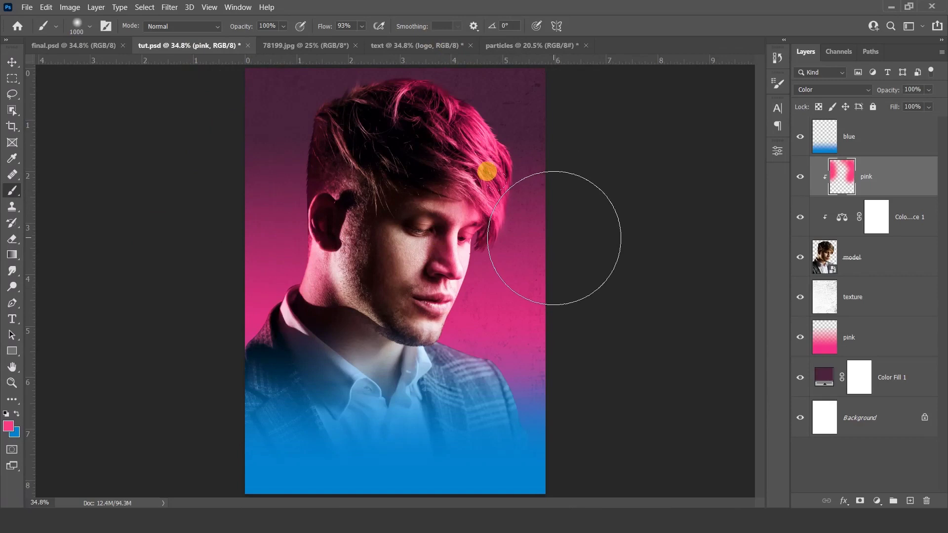
{"action": "key", "text": "v"}
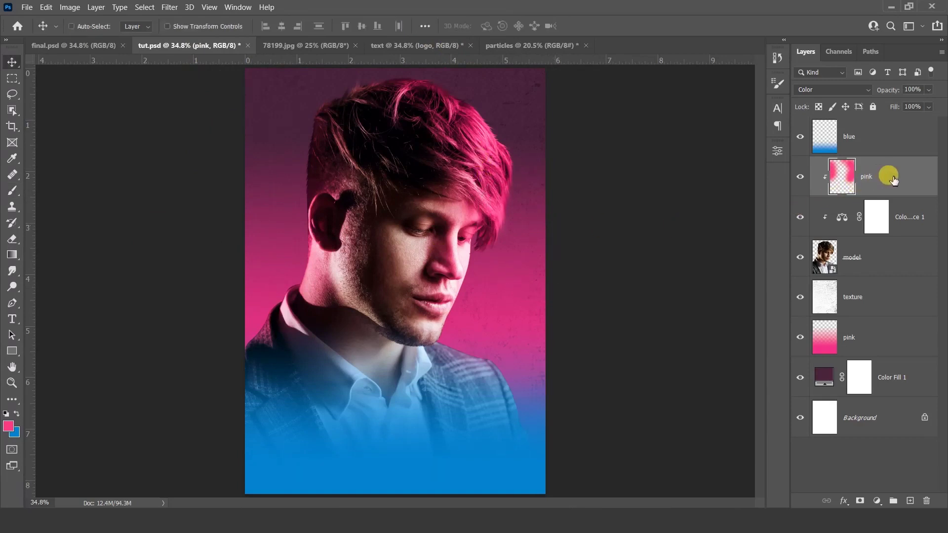
Add a layer named "blue" directly above the clipped pink layer and clip it to the model.
{"action": "left_click", "coordinate": [907, 501]}
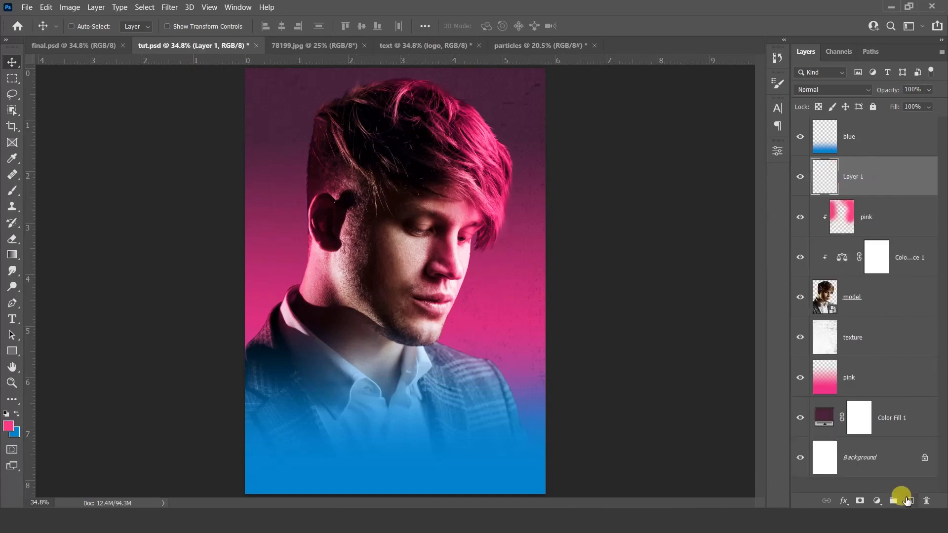
{"action": "double_click", "coordinate": [848, 176]}
{"action": "left_click", "coordinate": [849, 177]}
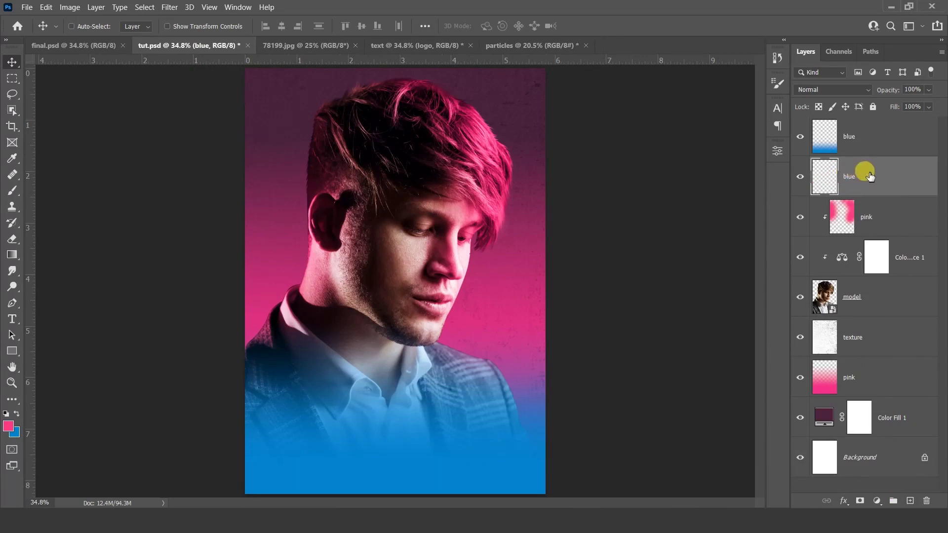
{"action": "right_click", "coordinate": [870, 174]}
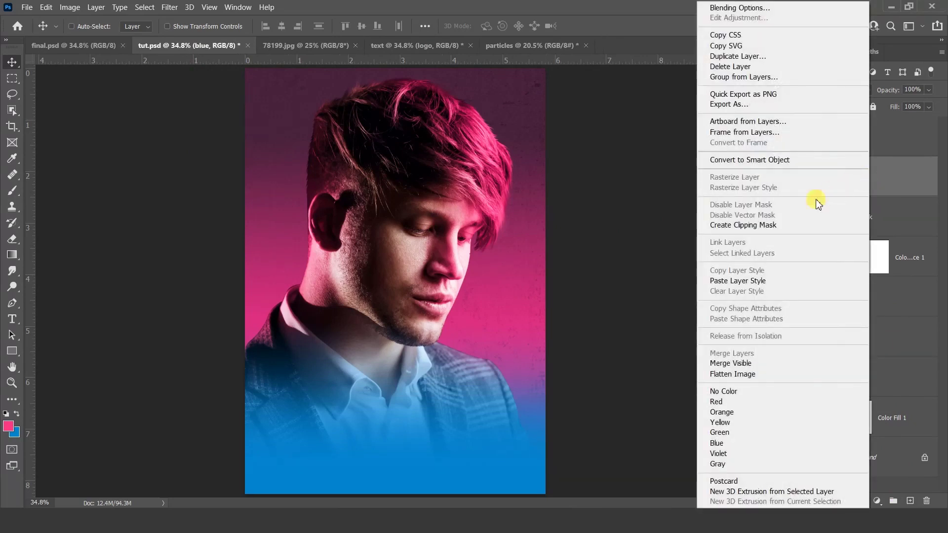
{"action": "left_click", "coordinate": [779, 225]}
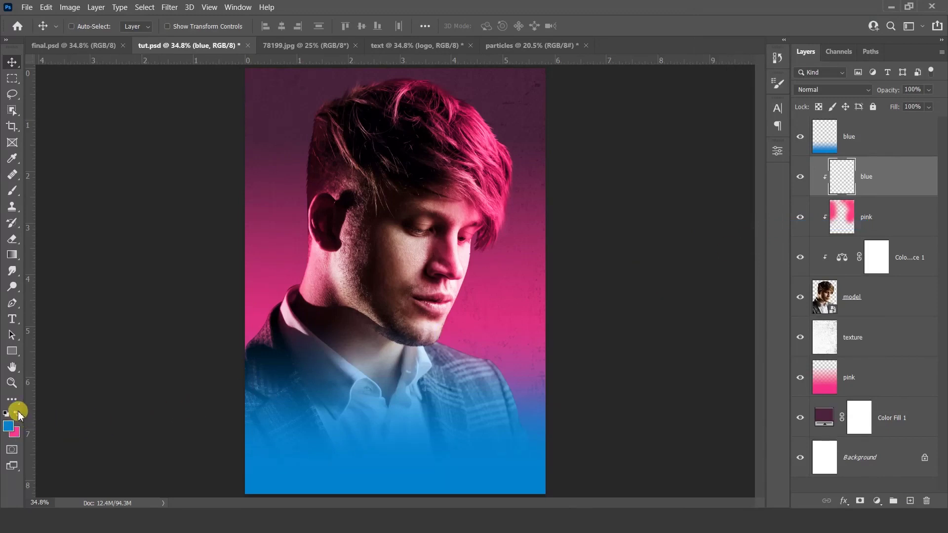
Paint a single blue dab over the model's face with a 1500 px soft brush on the clipped blue layer.
{"action": "left_click", "coordinate": [12, 191]}
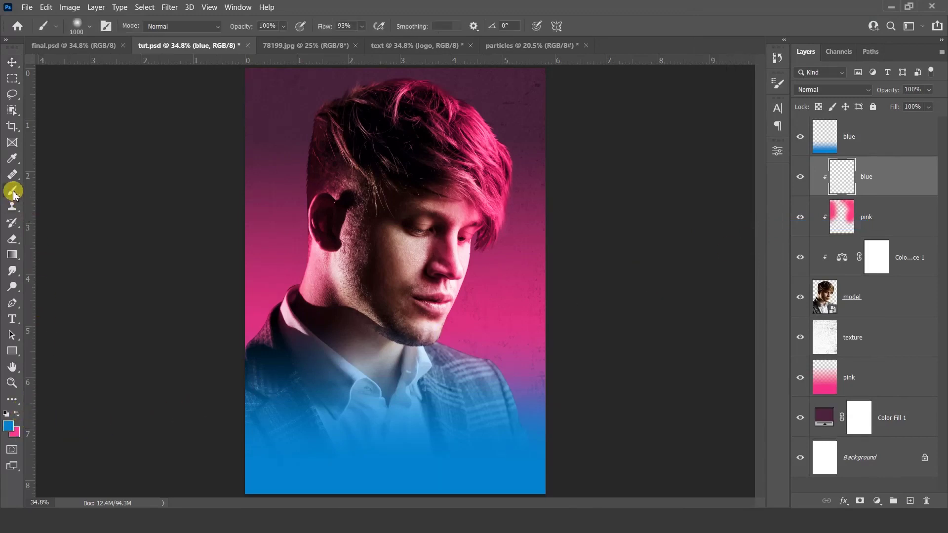
{"action": "key", "text": "bracketright"}
{"action": "key", "text": "bracketright"}
{"action": "key", "text": "bracketright"}
{"action": "key", "text": "bracketright"}
{"action": "key", "text": "bracketright"}
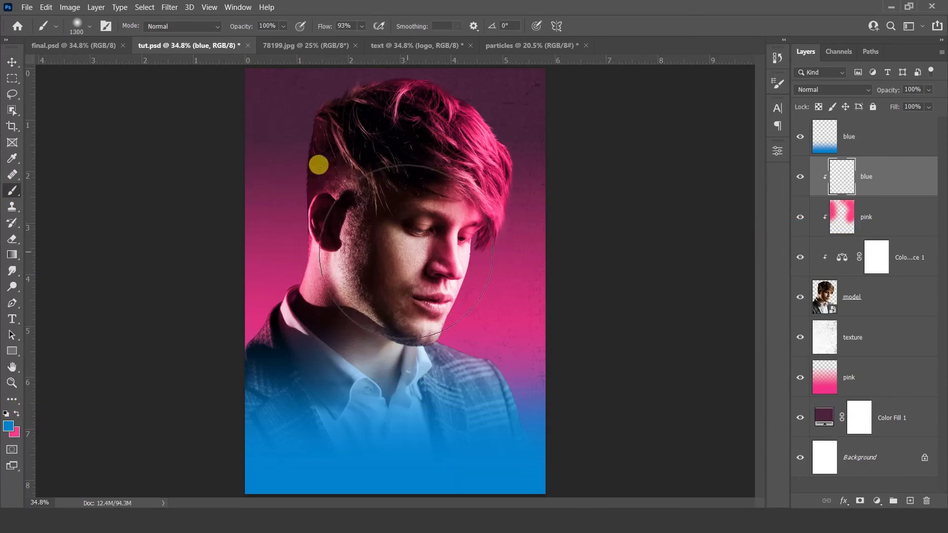
{"action": "left_click", "coordinate": [398, 249]}
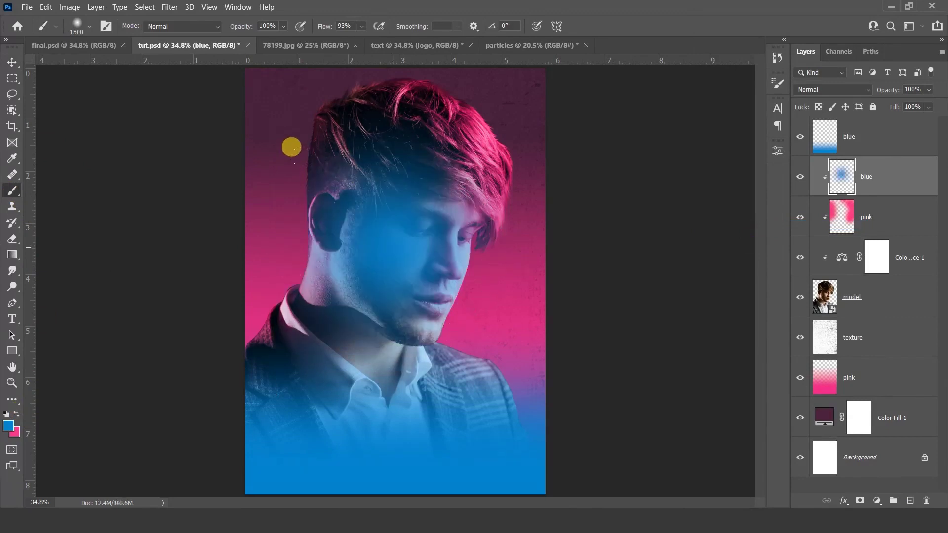
{"action": "key", "text": "v"}
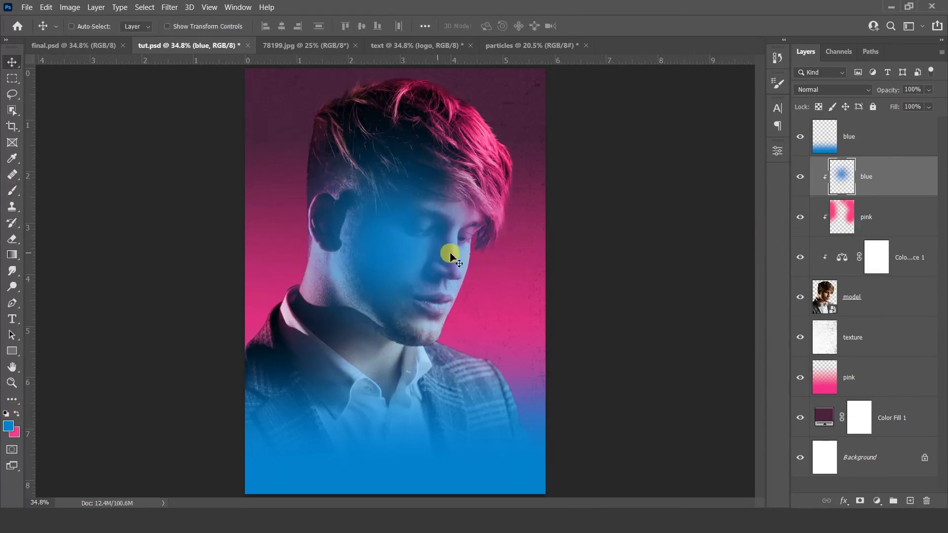
Set the clipped blue layer's opacity to 21% and its blend mode to Linear Dodge (Add).
{"action": "left_click", "coordinate": [814, 90]}
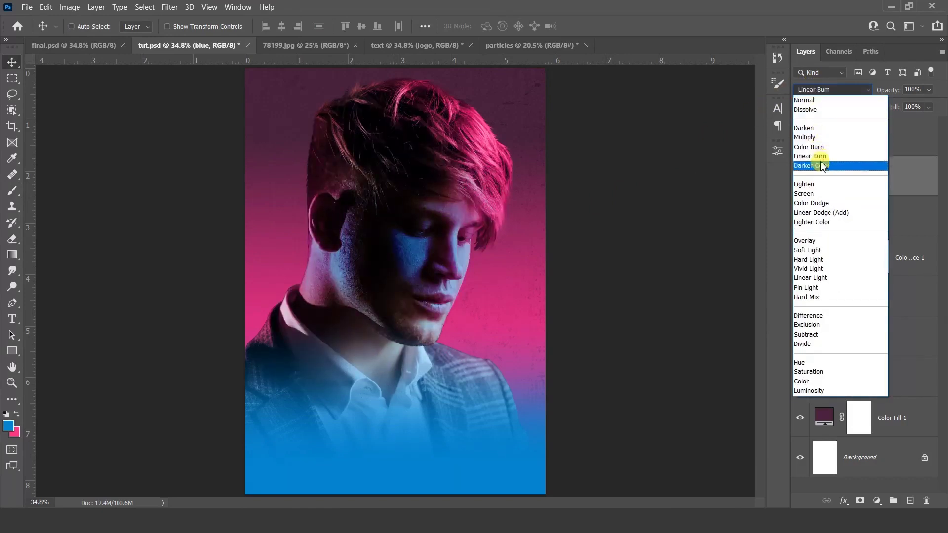
{"action": "left_click", "coordinate": [820, 223]}
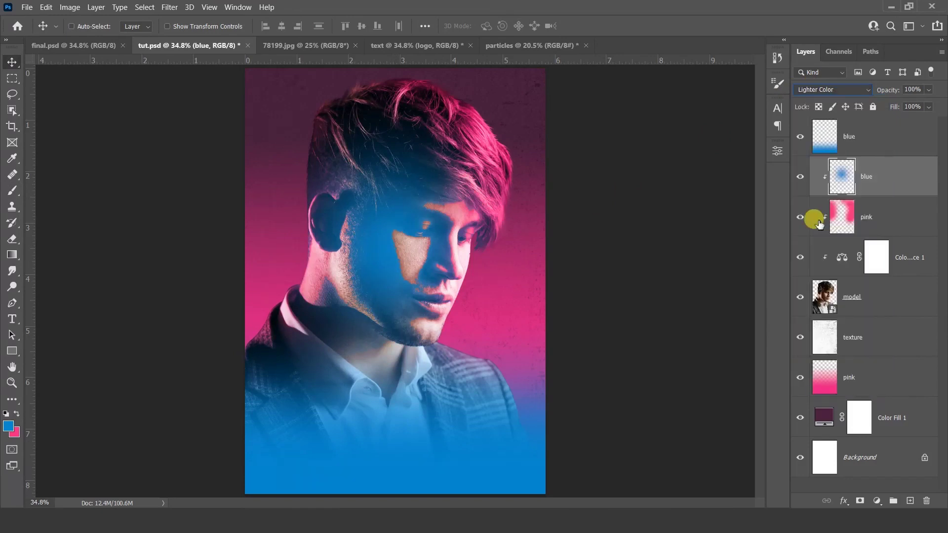
{"action": "left_click", "coordinate": [929, 90]}
{"action": "left_click_drag", "start_coordinate": [933, 105], "coordinate": [892, 104]}
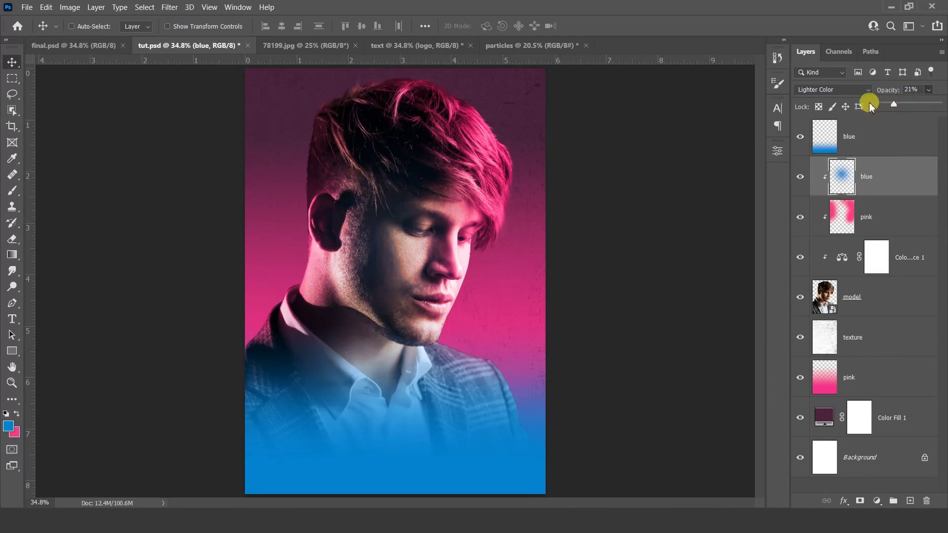
{"action": "left_click", "coordinate": [855, 91]}
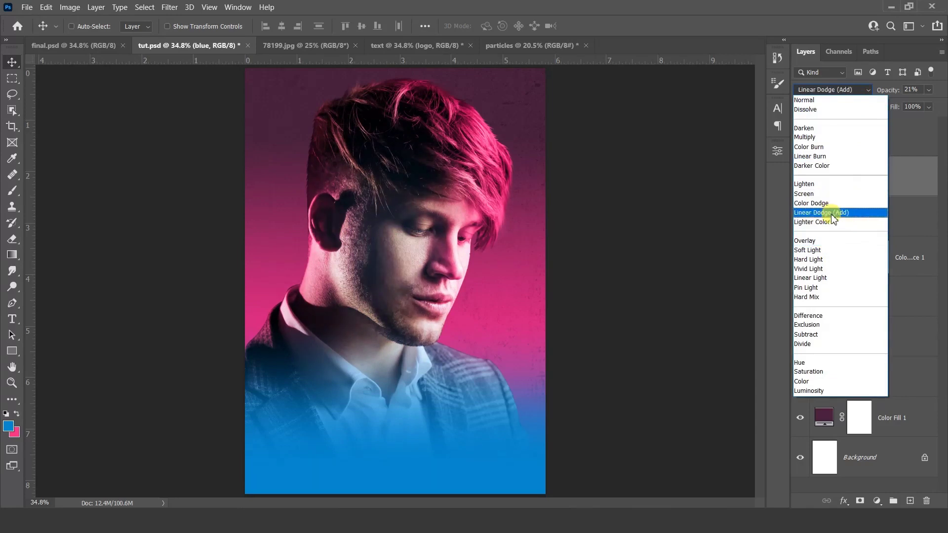
{"action": "left_click", "coordinate": [833, 213]}
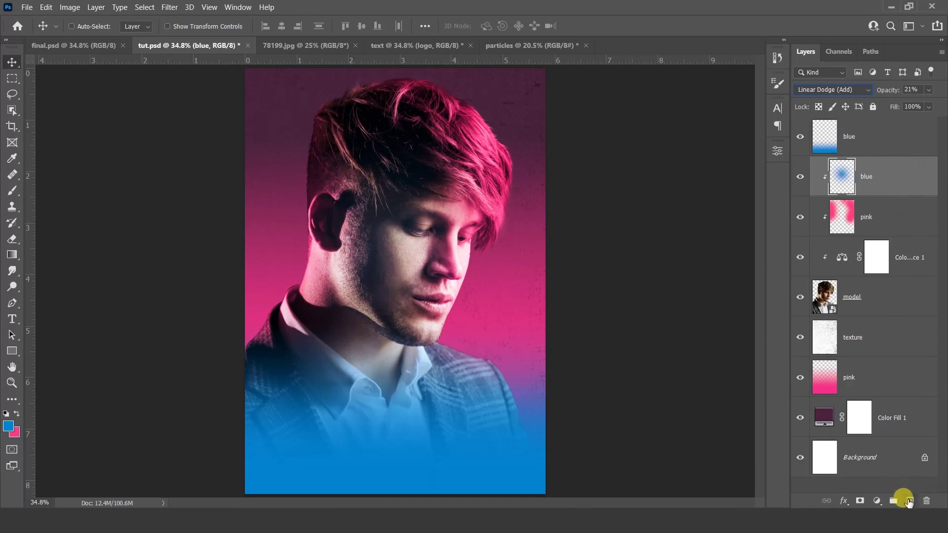
Add a layer named "highlight" directly above the clipped blue layer and clip it to the model.
{"action": "left_click", "coordinate": [909, 501]}
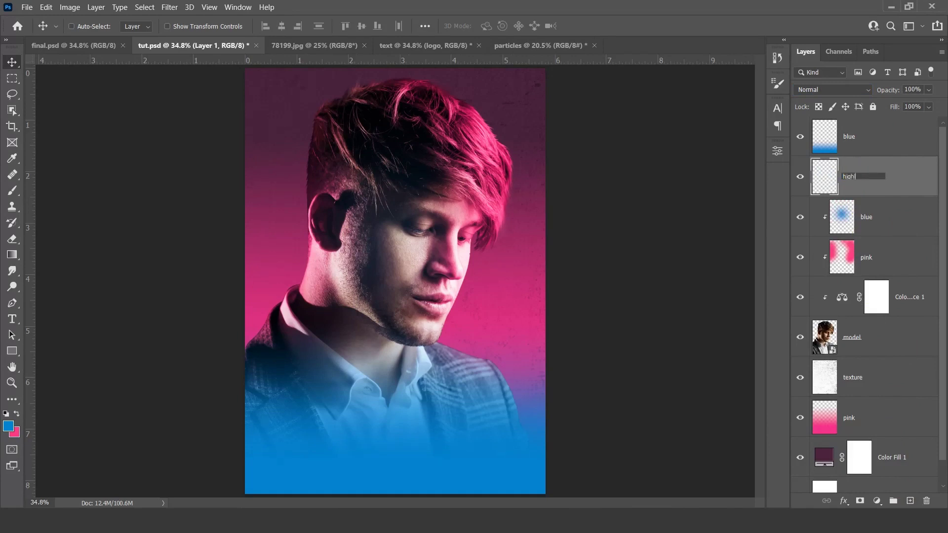
{"action": "left_click", "coordinate": [854, 178]}
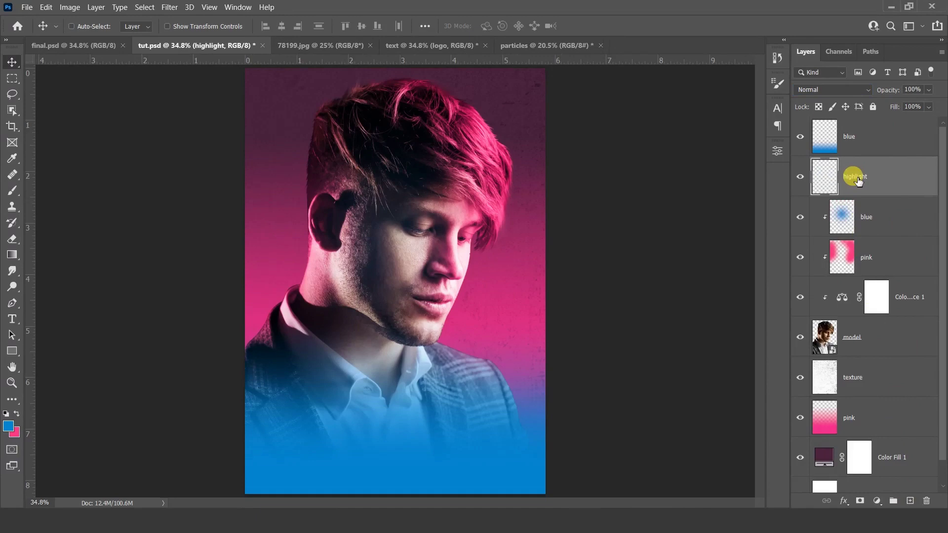
{"action": "right_click", "coordinate": [857, 177]}
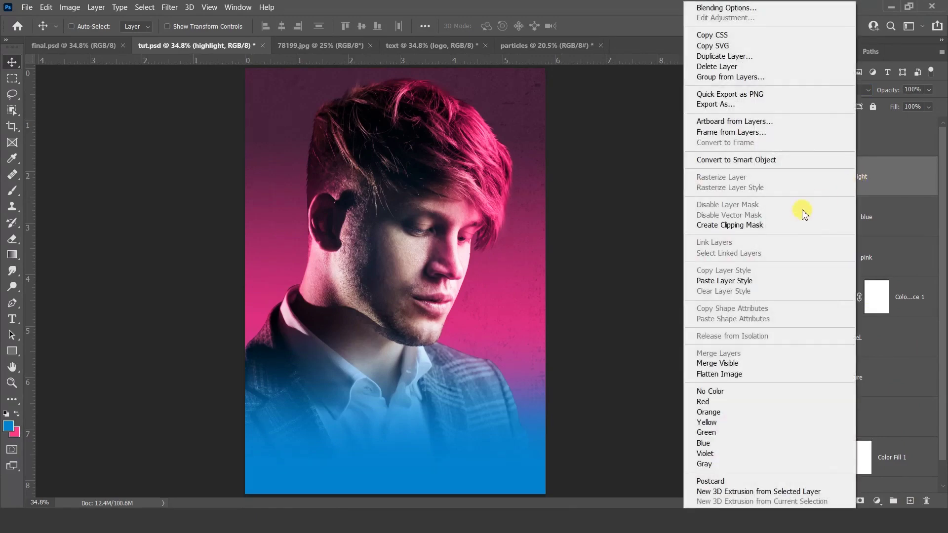
{"action": "left_click", "coordinate": [769, 226]}
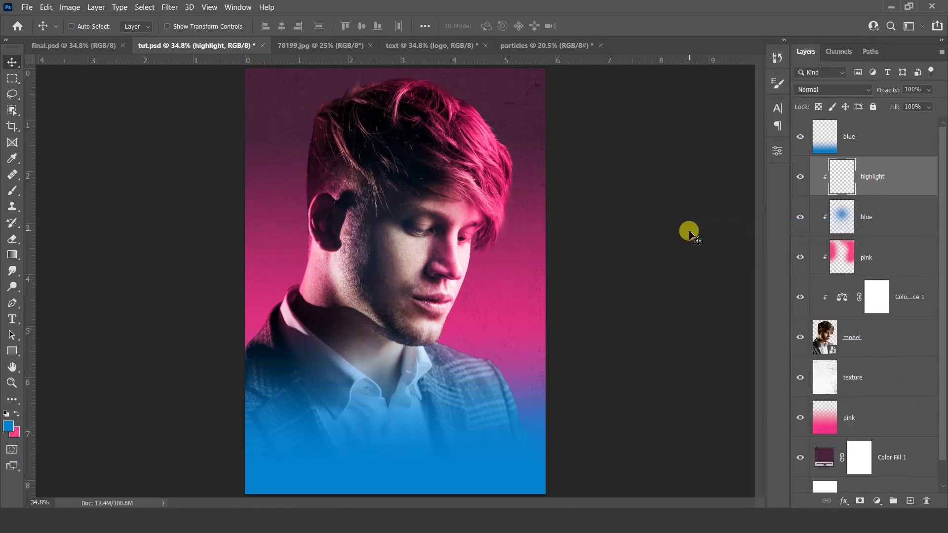
Fill the highlight layer with 50% Gray and set its blend mode to Overlay.
{"action": "key", "text": "shift+F5"}
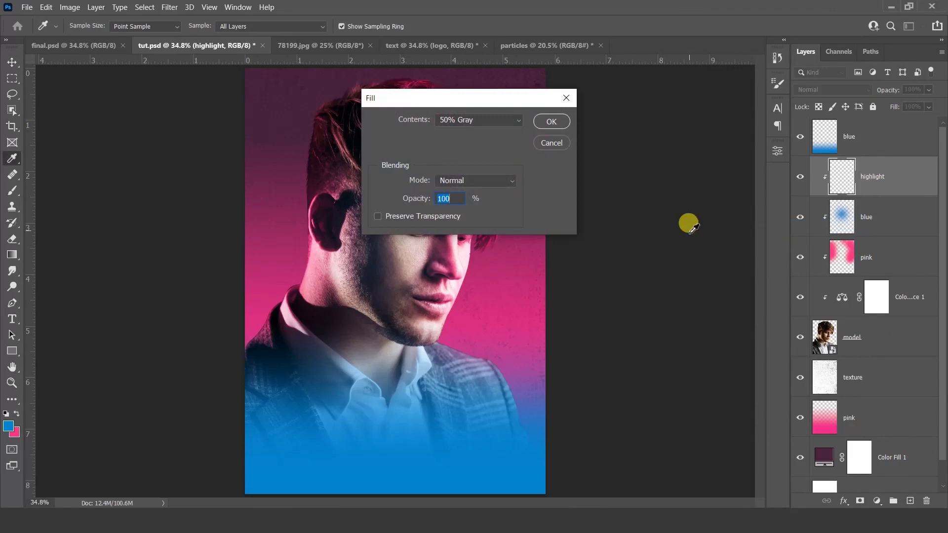
{"action": "left_click", "coordinate": [551, 123]}
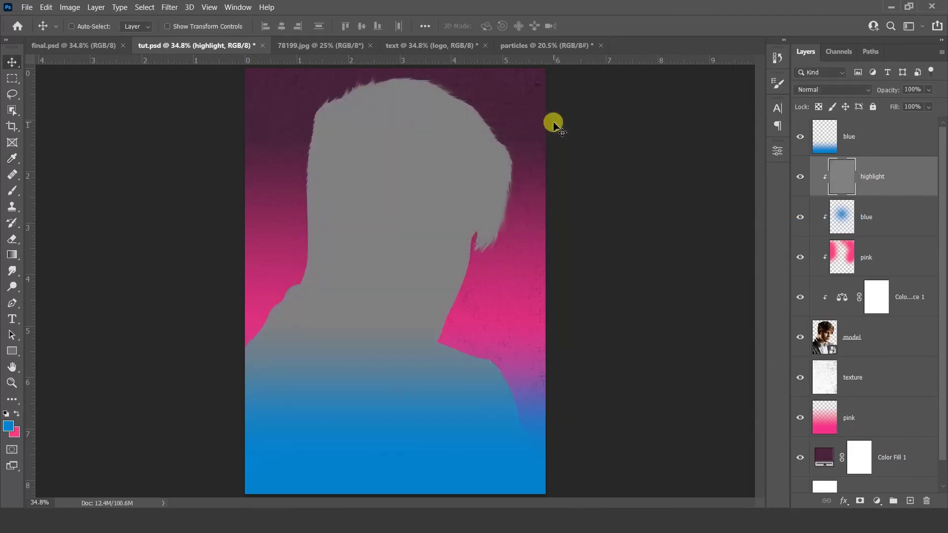
{"action": "left_click", "coordinate": [819, 89]}
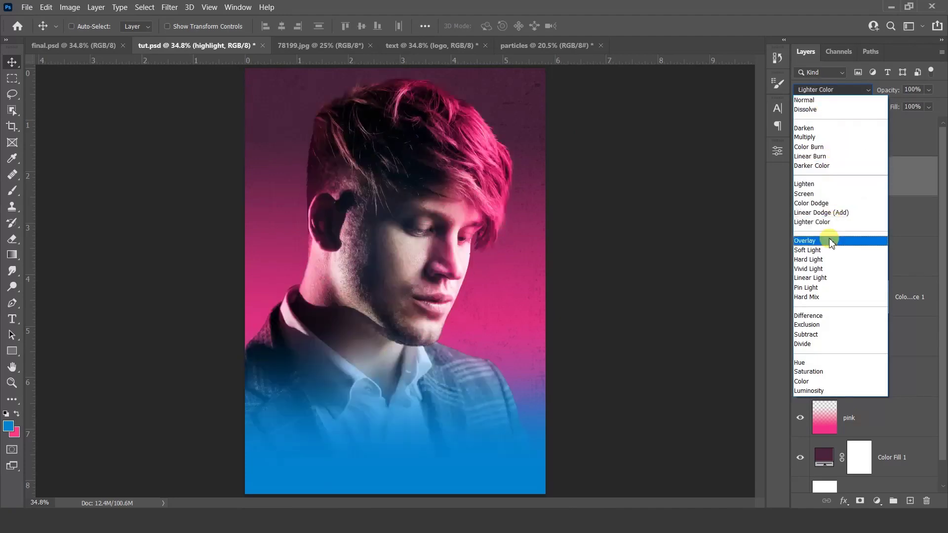
{"action": "left_click", "coordinate": [829, 241]}
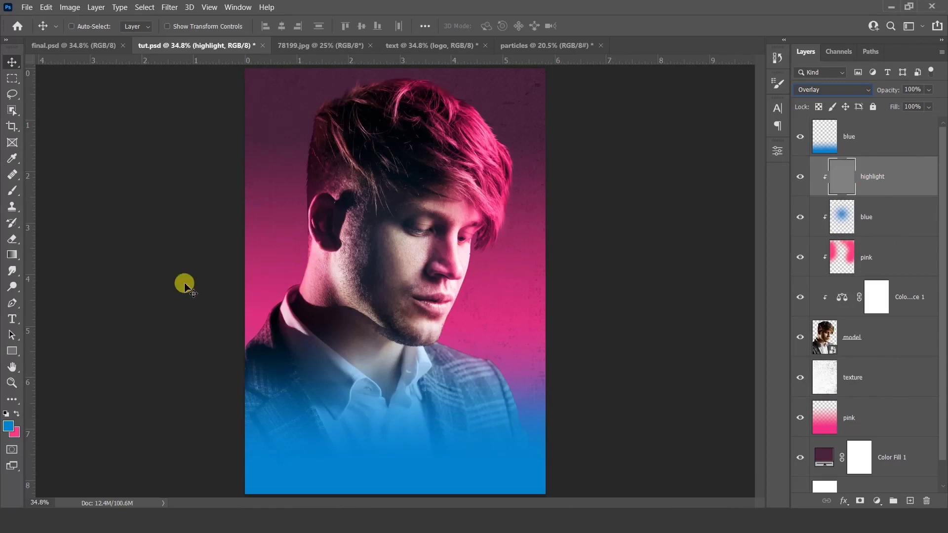
Brighten the highlights in the model's hair on the highlight layer using a small Dodge brush with the Midtones range.
{"action": "left_click", "coordinate": [11, 288]}
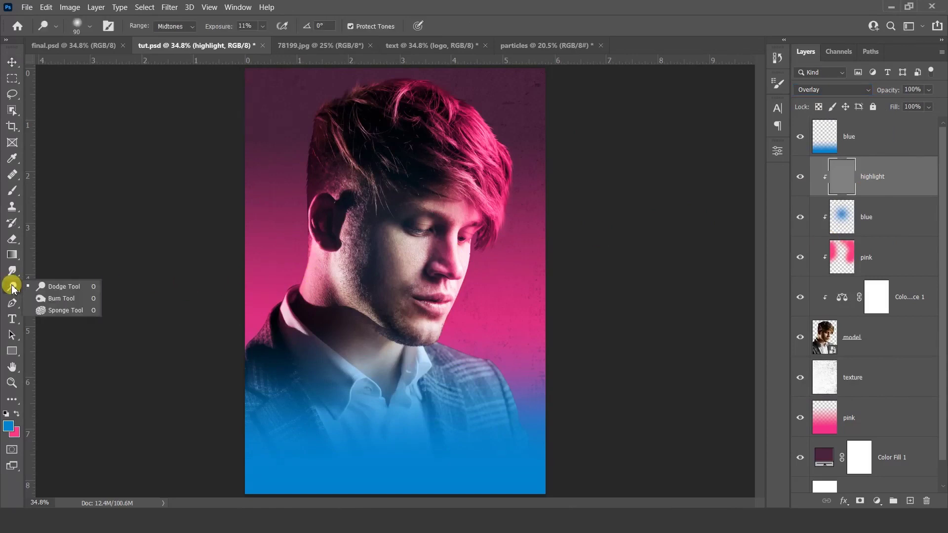
{"action": "left_click", "coordinate": [68, 290]}
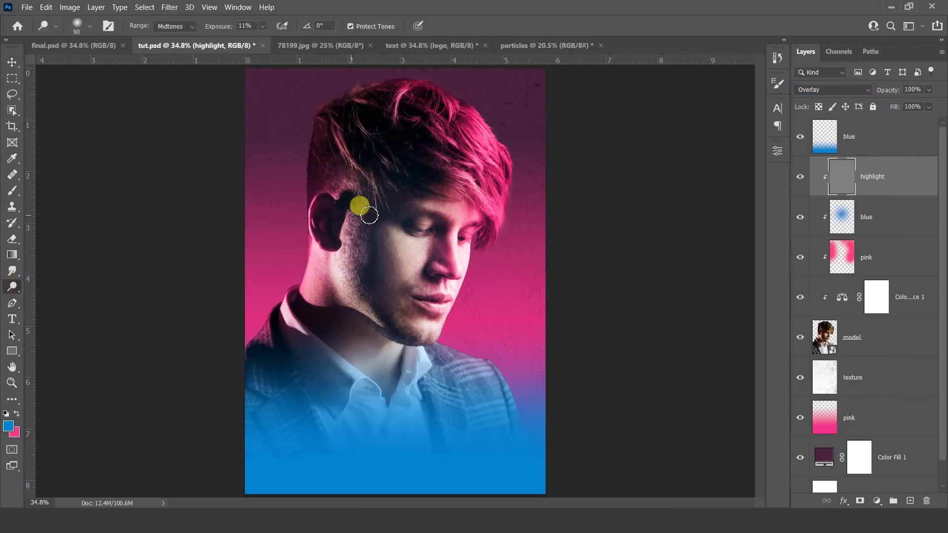
{"action": "key", "text": "bracketright"}
{"action": "key", "text": "bracketleft"}
{"action": "key", "text": "bracketleft"}
{"action": "key", "text": "bracketleft"}
{"action": "key", "text": "bracketleft"}
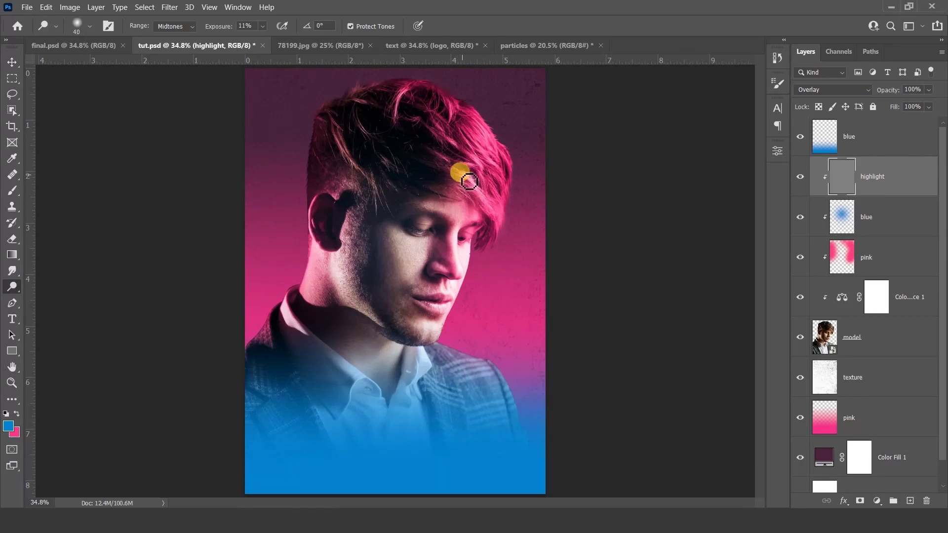
{"action": "key", "text": "bracketright"}
{"action": "key", "text": "bracketright"}
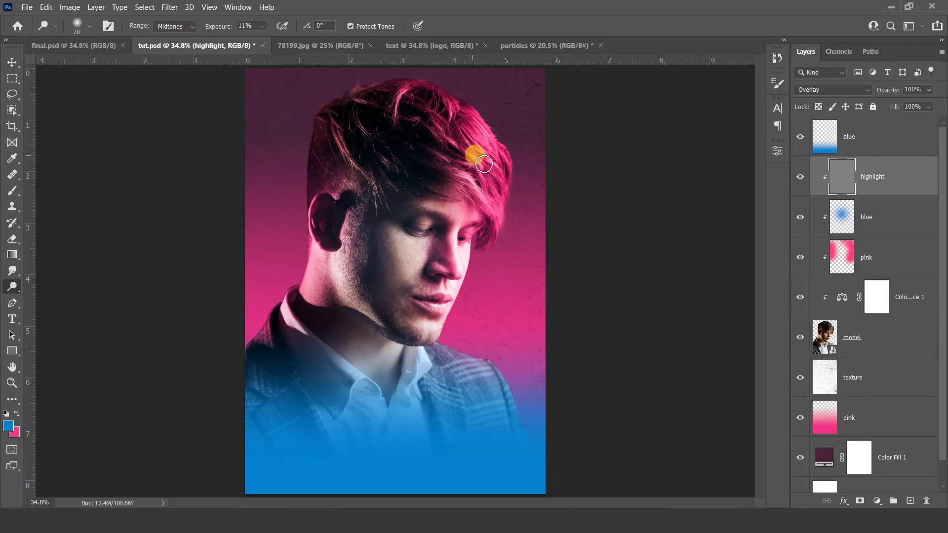
{"action": "left_click", "coordinate": [262, 26]}
{"action": "mouse_move", "coordinate": [509, 185]}
{"action": "left_mouse_down"}
{"action": "mouse_move", "coordinate": [470, 153]}
{"action": "mouse_move", "coordinate": [512, 160]}
{"action": "mouse_move", "coordinate": [478, 112]}
{"action": "mouse_move", "coordinate": [484, 135]}
{"action": "mouse_move", "coordinate": [470, 115]}
{"action": "mouse_move", "coordinate": [454, 122]}
{"action": "mouse_move", "coordinate": [455, 105]}
{"action": "mouse_move", "coordinate": [468, 158]}
{"action": "mouse_move", "coordinate": [436, 123]}
{"action": "mouse_move", "coordinate": [480, 171]}
{"action": "mouse_move", "coordinate": [472, 186]}
{"action": "mouse_move", "coordinate": [487, 210]}
{"action": "mouse_move", "coordinate": [451, 165]}
{"action": "mouse_move", "coordinate": [507, 211]}
{"action": "mouse_move", "coordinate": [502, 226]}
{"action": "mouse_move", "coordinate": [495, 219]}
{"action": "mouse_move", "coordinate": [502, 242]}
{"action": "mouse_move", "coordinate": [518, 177]}
{"action": "mouse_move", "coordinate": [501, 146]}
{"action": "mouse_move", "coordinate": [458, 121]}
{"action": "mouse_move", "coordinate": [402, 122]}
{"action": "mouse_move", "coordinate": [427, 92]}
{"action": "mouse_move", "coordinate": [403, 121]}
{"action": "mouse_move", "coordinate": [406, 97]}
{"action": "mouse_move", "coordinate": [454, 124]}
{"action": "mouse_move", "coordinate": [438, 89]}
{"action": "mouse_move", "coordinate": [447, 147]}
{"action": "mouse_move", "coordinate": [440, 130]}
{"action": "mouse_move", "coordinate": [352, 160]}
{"action": "mouse_move", "coordinate": [363, 177]}
{"action": "mouse_move", "coordinate": [346, 146]}
{"action": "mouse_move", "coordinate": [352, 157]}
{"action": "mouse_move", "coordinate": [389, 135]}
{"action": "mouse_move", "coordinate": [373, 138]}
{"action": "mouse_move", "coordinate": [367, 128]}
{"action": "mouse_move", "coordinate": [373, 101]}
{"action": "mouse_move", "coordinate": [386, 112]}
{"action": "mouse_move", "coordinate": [349, 102]}
{"action": "mouse_move", "coordinate": [368, 92]}
{"action": "mouse_move", "coordinate": [388, 203]}
{"action": "mouse_move", "coordinate": [381, 127]}
{"action": "mouse_move", "coordinate": [377, 203]}
{"action": "mouse_move", "coordinate": [339, 250]}
{"action": "mouse_move", "coordinate": [313, 228]}
{"action": "mouse_move", "coordinate": [326, 219]}
{"action": "mouse_move", "coordinate": [290, 287]}
{"action": "left_mouse_up"}
{"action": "key", "text": "bracketright"}
{"action": "key", "text": "bracketright"}
{"action": "key", "text": "bracketleft"}
{"action": "key", "text": "bracketleft"}
{"action": "key", "text": "bracketleft"}
{"action": "key", "text": "bracketright"}
{"action": "key", "text": "bracketright"}
{"action": "key", "text": "bracketleft"}
{"action": "key", "text": "bracketleft"}
{"action": "key", "text": "bracketleft"}
{"action": "key", "text": "bracketright"}
Set the Dodge exposure to 13% and brighten the highlights on the model's face and front hair, varying the brush size.
{"action": "left_click", "coordinate": [263, 26]}
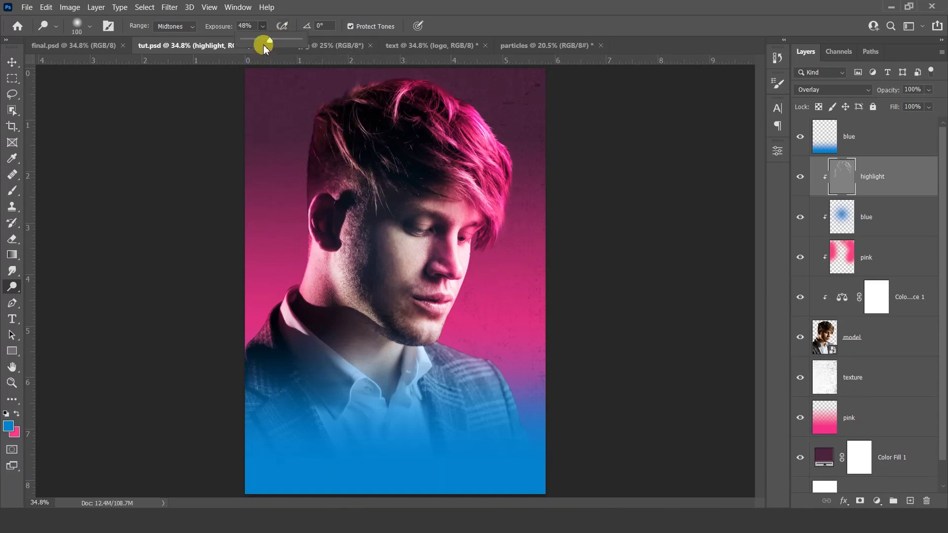
{"action": "left_click_drag", "start_coordinate": [254, 41], "coordinate": [250, 41]}
{"action": "left_click", "coordinate": [380, 244]}
{"action": "key", "text": "bracketright"}
{"action": "key", "text": "bracketright"}
{"action": "key", "text": "bracketright"}
{"action": "key", "text": "bracketright"}
{"action": "key", "text": "bracketright"}
{"action": "key", "text": "bracketright"}
{"action": "key", "text": "bracketright"}
{"action": "key", "text": "bracketright"}
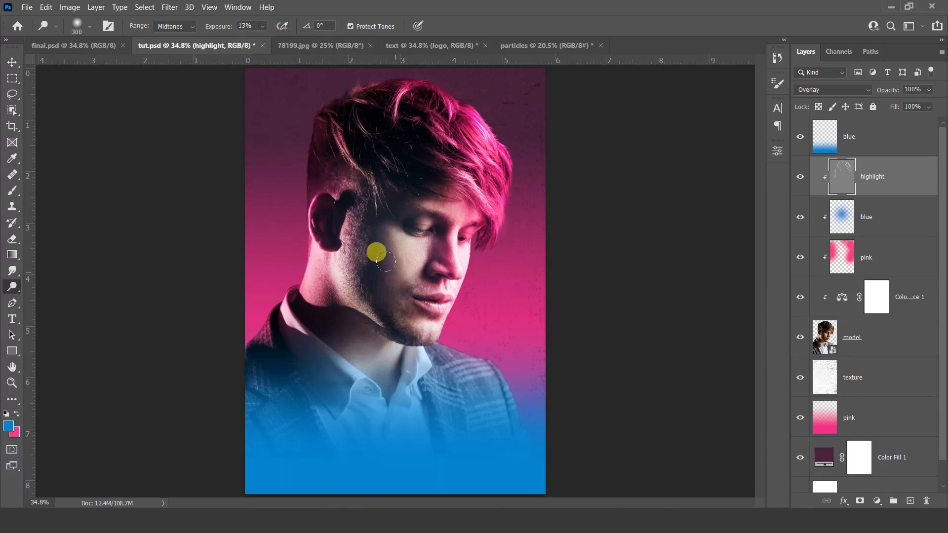
{"action": "key", "text": "bracketleft"}
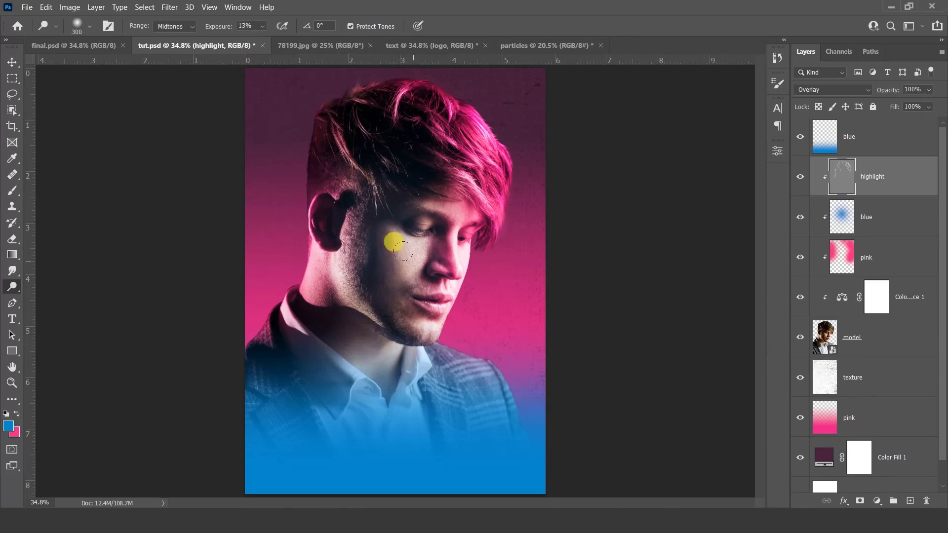
{"action": "key", "text": "bracketleft"}
{"action": "key", "text": "bracketleft"}
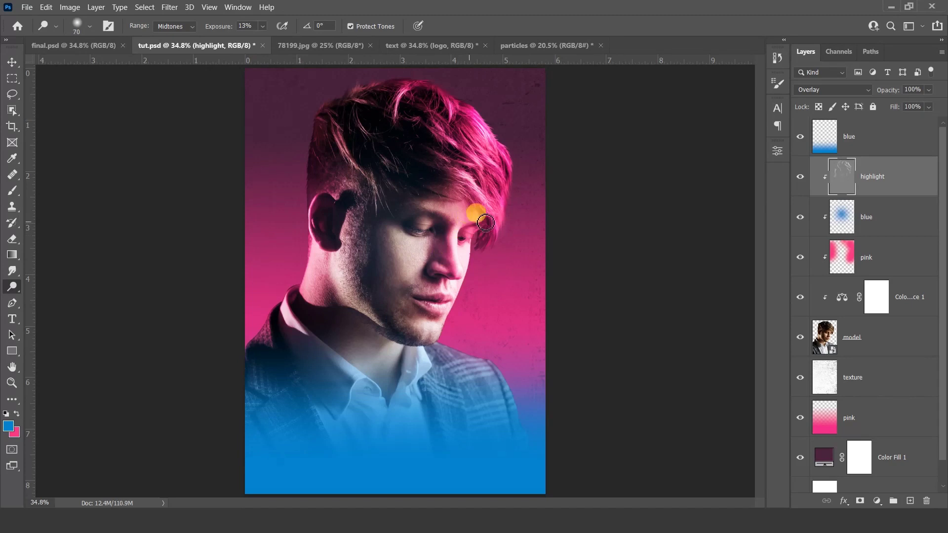
{"action": "key", "text": "bracketright"}
{"action": "mouse_move", "coordinate": [473, 262]}
{"action": "left_mouse_down"}
{"action": "mouse_move", "coordinate": [460, 301]}
{"action": "mouse_move", "coordinate": [471, 241]}
{"action": "mouse_move", "coordinate": [454, 251]}
{"action": "left_mouse_up"}
{"action": "key", "text": "v"}
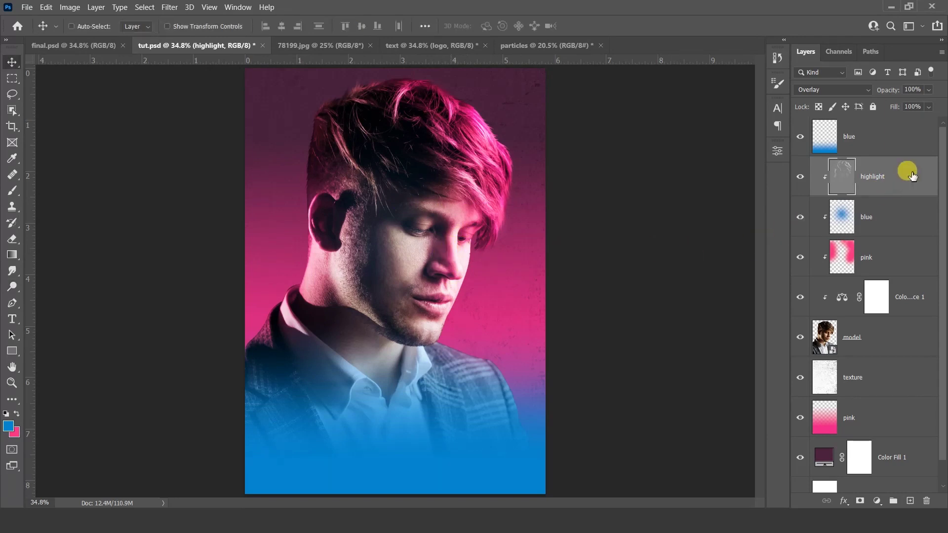
Add a layer named "gradient" directly above the highlight layer and fill it with black.
{"action": "left_click", "coordinate": [910, 501]}
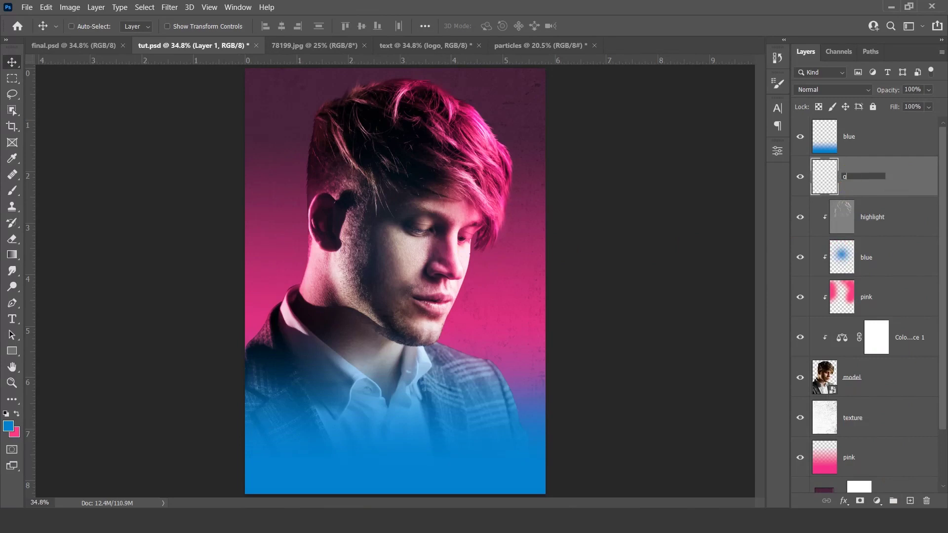
{"action": "key", "text": "Return"}
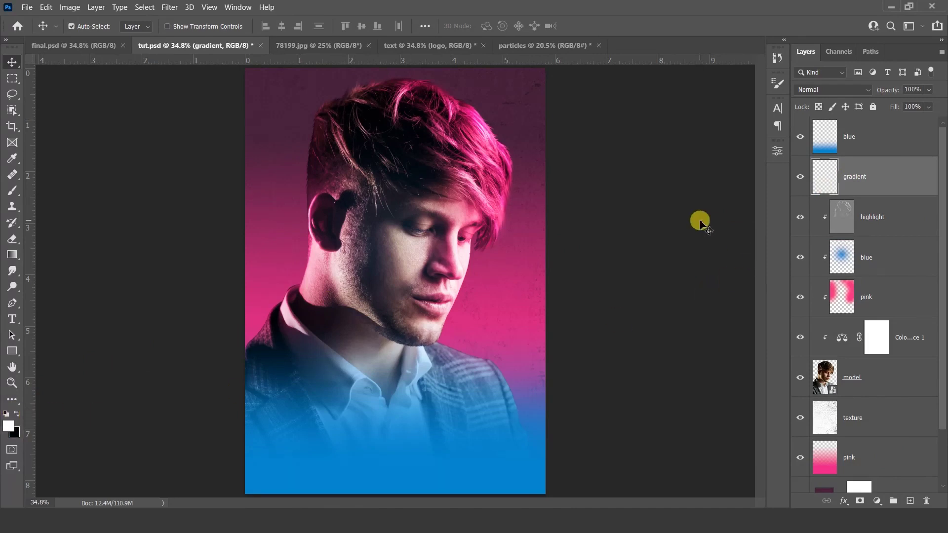
{"action": "key", "text": "ctrl+BackSpace"}
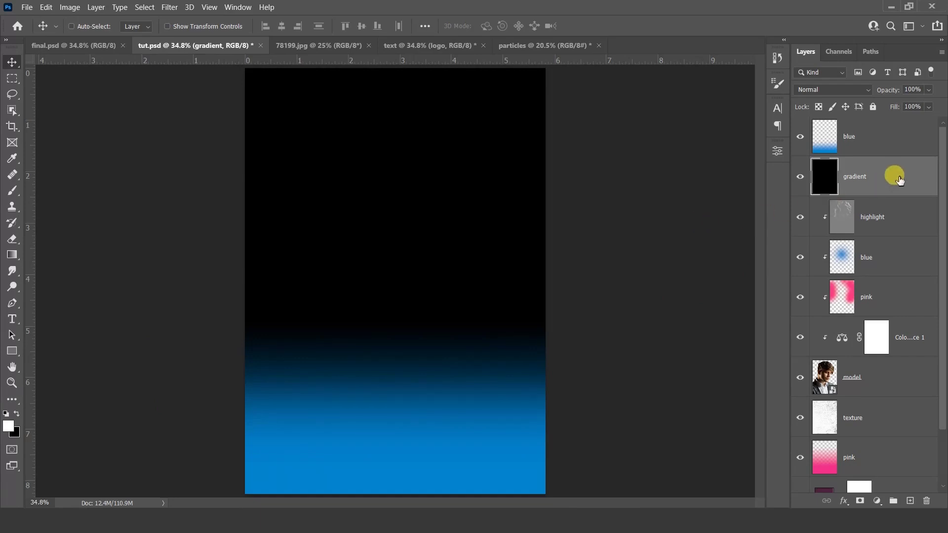
Mask the gradient layer and dab black on the mask over the model's face with a 2300 px soft brush at 100% flow.
{"action": "left_click", "coordinate": [860, 499]}
{"action": "key", "text": "x"}
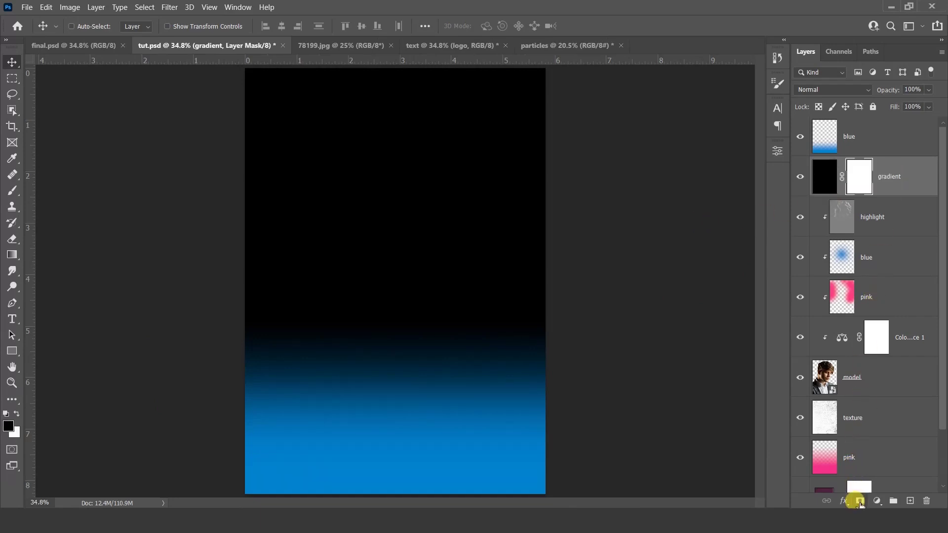
{"action": "left_click", "coordinate": [17, 413]}
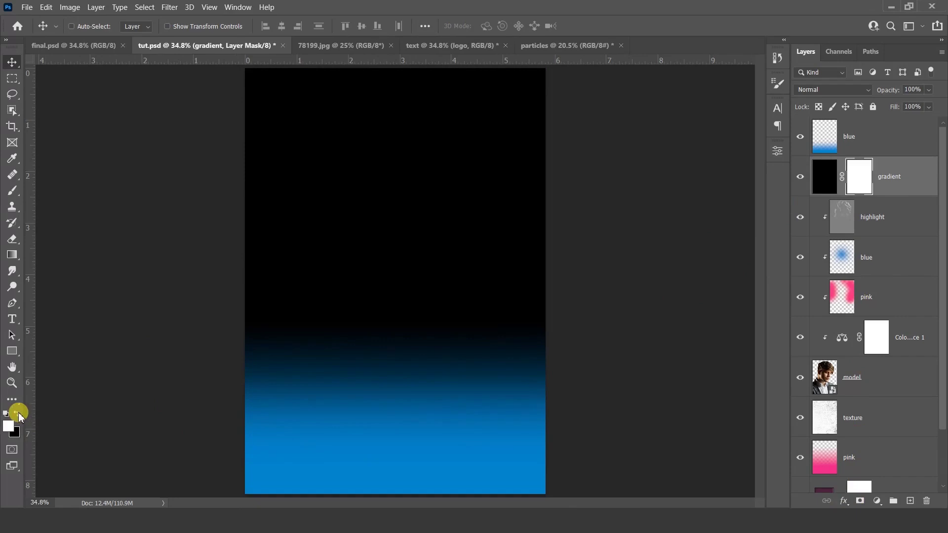
{"action": "left_click", "coordinate": [14, 190]}
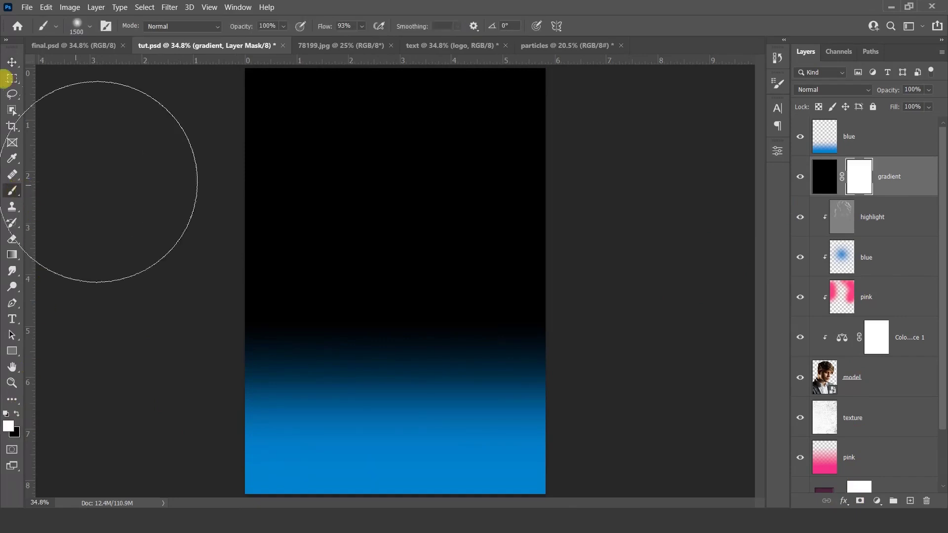
{"action": "left_click", "coordinate": [362, 26]}
{"action": "left_click_drag", "start_coordinate": [377, 40], "coordinate": [381, 44]}
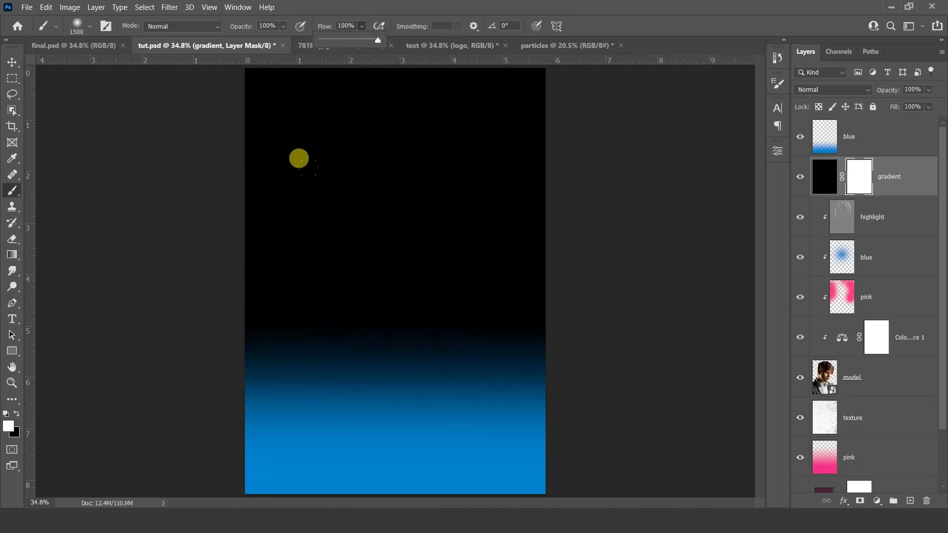
{"action": "key", "text": "bracketright"}
{"action": "key", "text": "bracketright"}
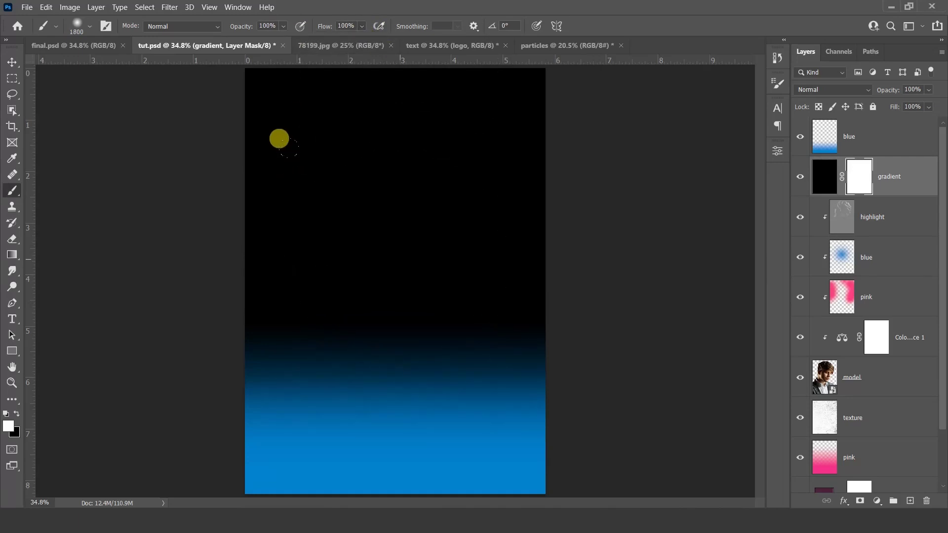
{"action": "key", "text": "bracketright"}
{"action": "key", "text": "bracketright"}
{"action": "key", "text": "bracketright"}
{"action": "key", "text": "bracketright"}
{"action": "key", "text": "bracketright"}
{"action": "key", "text": "bracketright"}
{"action": "key", "text": "bracketright"}
{"action": "key", "text": "bracketright"}
{"action": "left_click", "coordinate": [401, 263]}
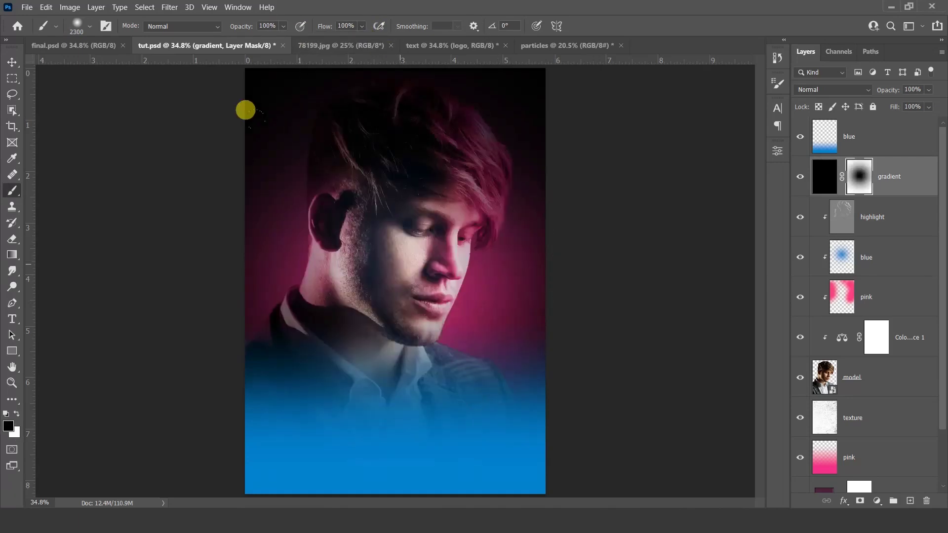
Widen the revealed centre of the gradient mask with more black dabs, enlarging the soft brush to 3400 px, leaving dark edges as a vignette.
{"action": "key", "text": "bracketright"}
{"action": "key", "text": "bracketright"}
{"action": "key", "text": "bracketright"}
{"action": "left_click", "coordinate": [401, 264]}
{"action": "key", "text": "bracketright"}
{"action": "key", "text": "bracketright"}
{"action": "key", "text": "bracketright"}
{"action": "key", "text": "bracketright"}
{"action": "key", "text": "bracketright"}
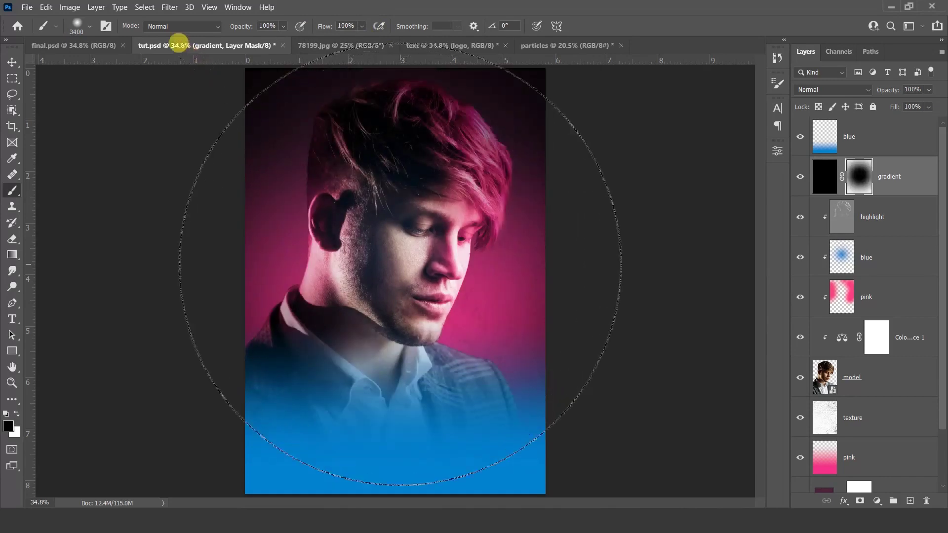
{"action": "left_click", "coordinate": [401, 264]}
{"action": "left_click", "coordinate": [399, 272]}
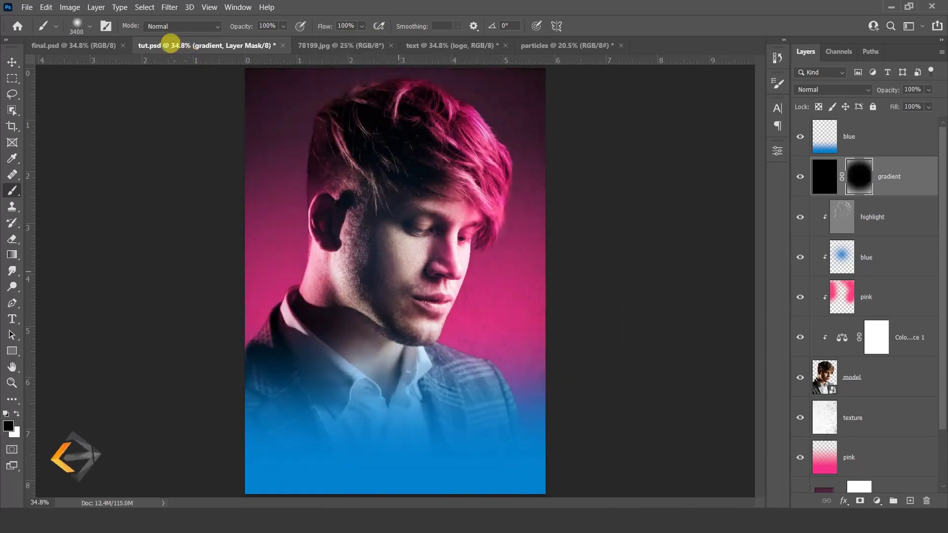
{"action": "key", "text": "v"}
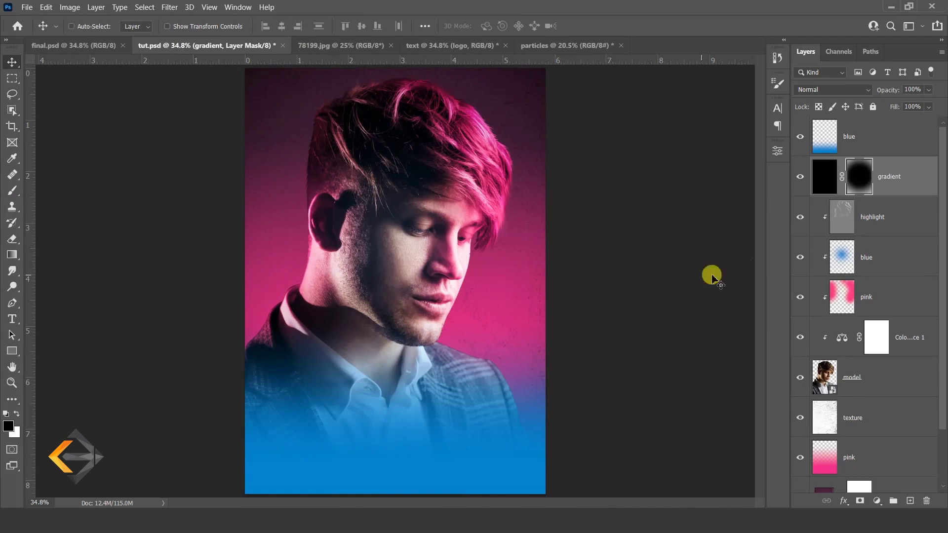
Move the gradient layer to the top of the layer stack, set its opacity to 20%, and compare the image with and without it.
{"action": "left_click_drag", "start_coordinate": [895, 182], "coordinate": [911, 132]}
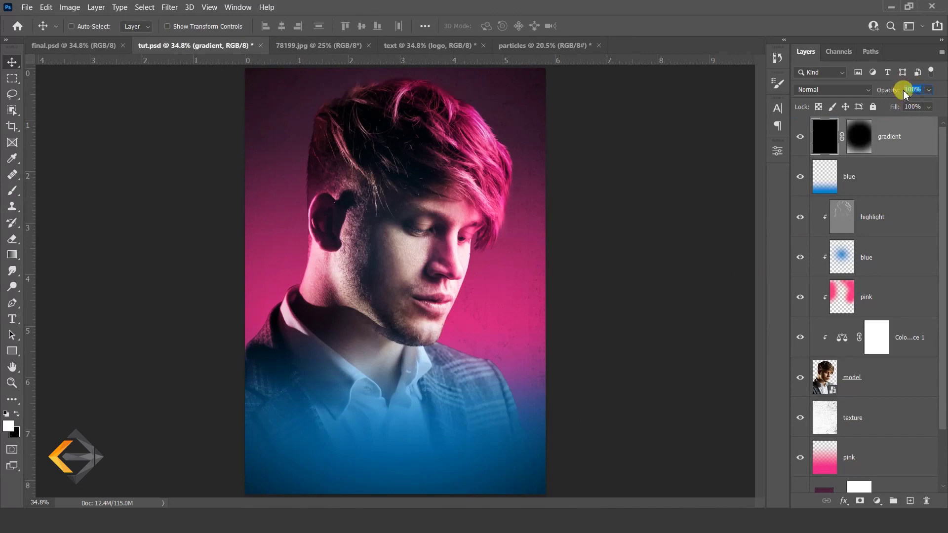
{"action": "type", "text": "20"}
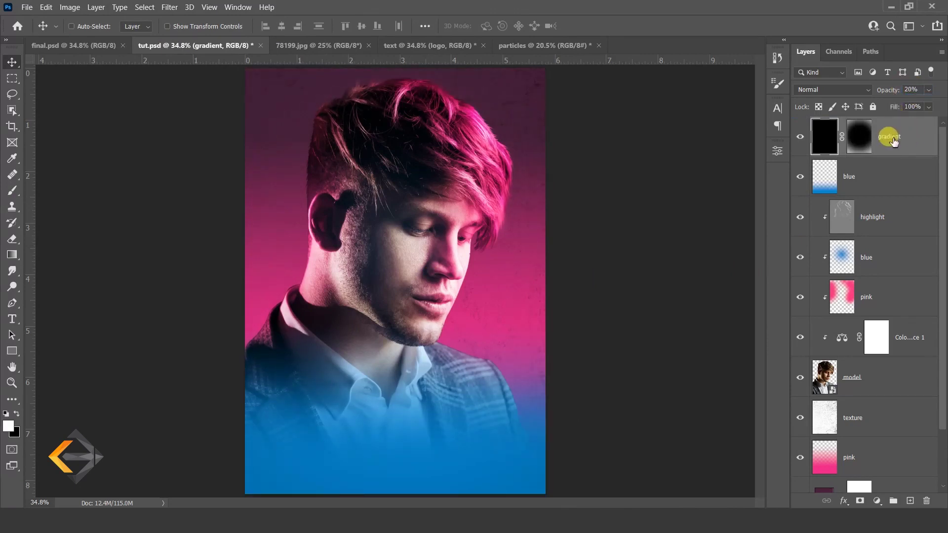
{"action": "left_click", "coordinate": [800, 137]}
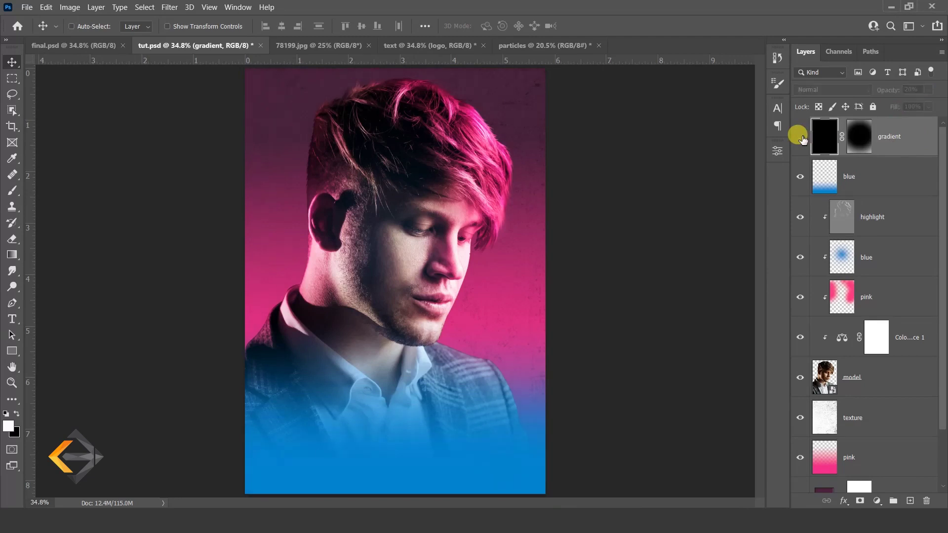
{"action": "left_click", "coordinate": [800, 137]}
{"action": "left_click", "coordinate": [800, 137]}
{"action": "left_click", "coordinate": [800, 138]}
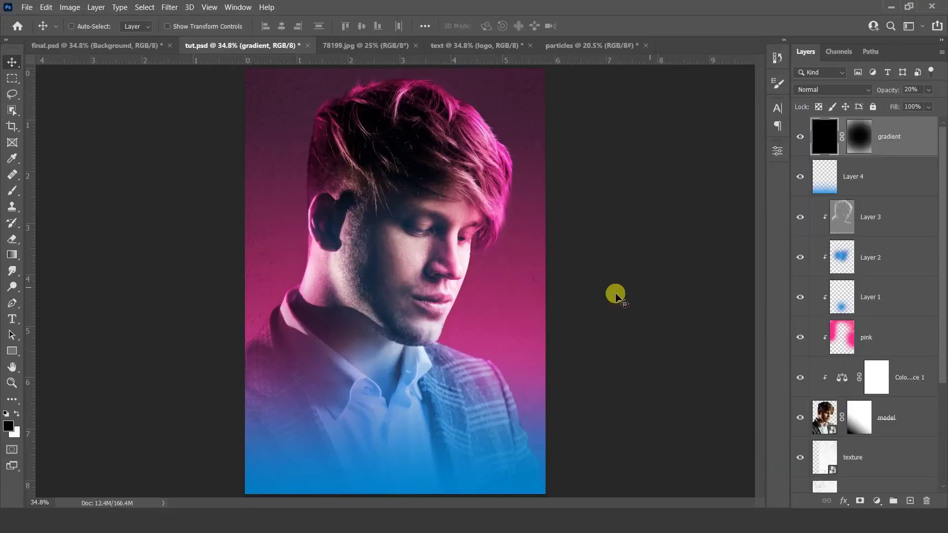
Add the text "FASHION" over the model in Montserrat Black at 88 pt, broken into two lines as FAS and HION.
{"action": "left_click", "coordinate": [13, 319]}
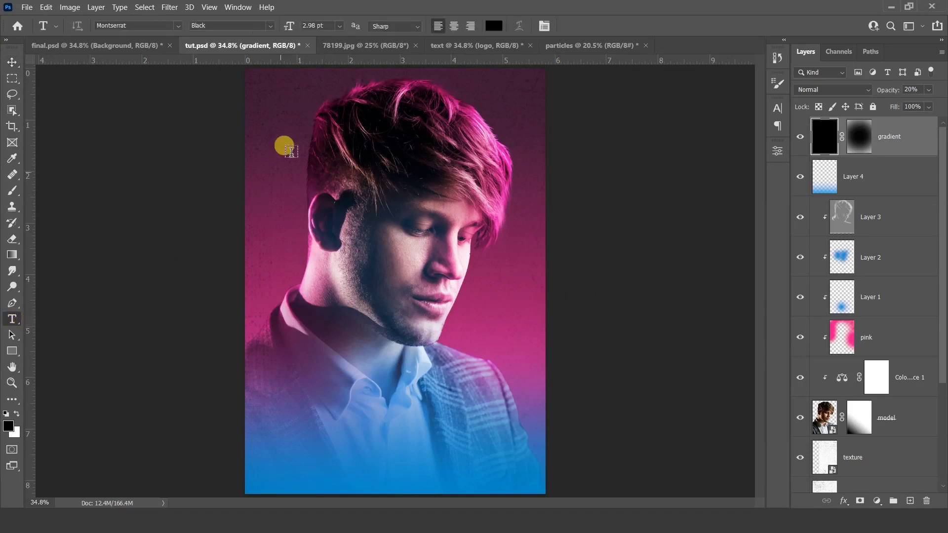
{"action": "left_click", "coordinate": [310, 26]}
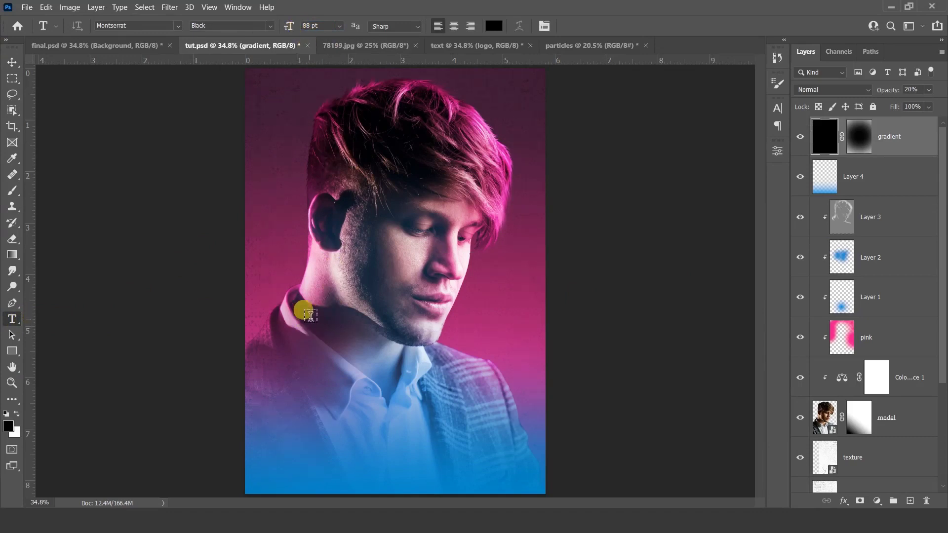
{"action": "left_click", "coordinate": [307, 304]}
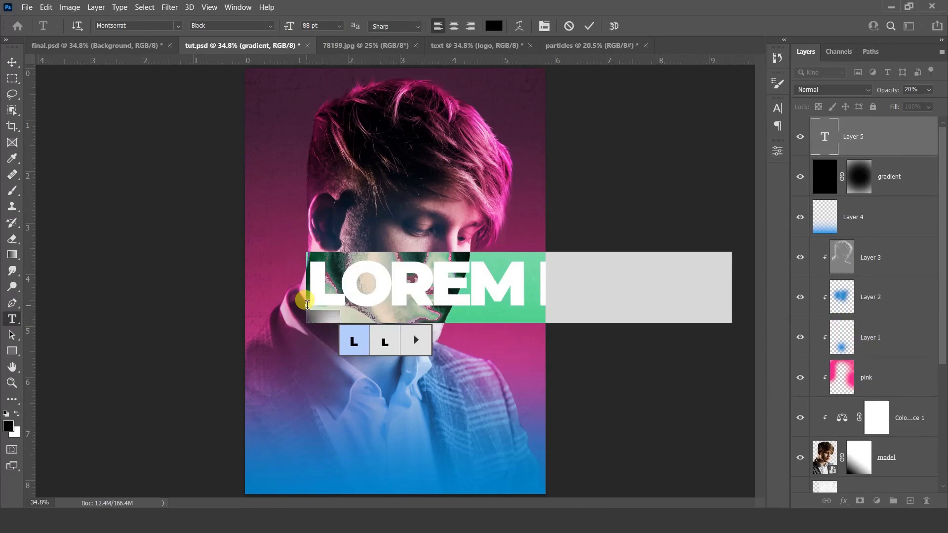
{"action": "type", "text": "F"}
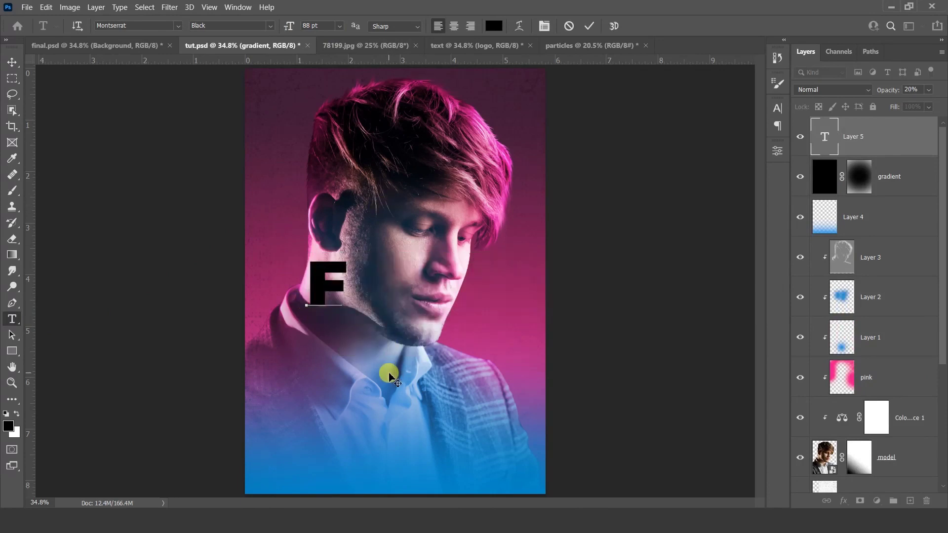
{"action": "type", "text": "AS"}
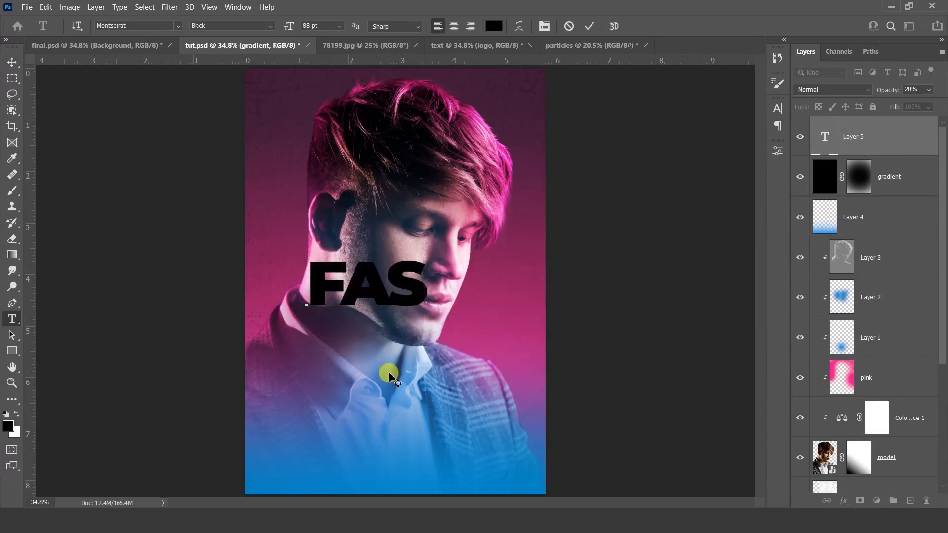
{"action": "type", "text": "HION"}
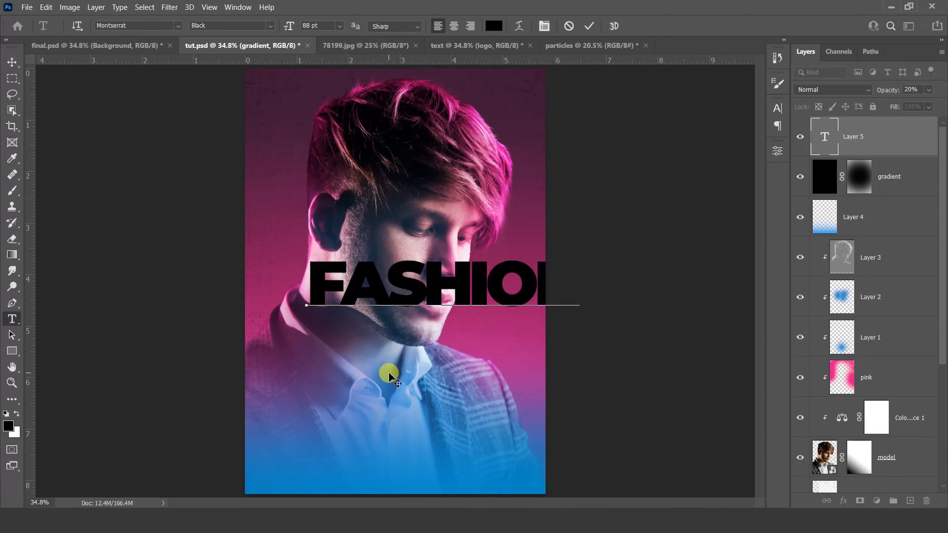
{"action": "key", "text": "Return"}
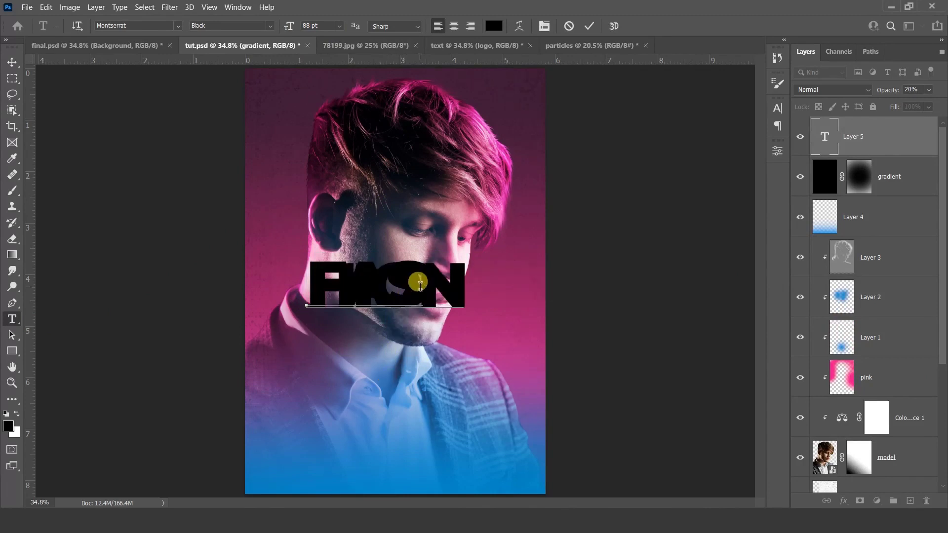
Increase the leading of the whole FAS HION text until the two lines sit apart without overlapping, and commit the text.
{"action": "key", "text": "ctrl+a"}
{"action": "key", "text": "alt+Down"}
{"action": "key", "text": "alt+Down"}
{"action": "key", "text": "alt+Down"}
{"action": "key", "text": "alt+Down"}
{"action": "key", "text": "alt+Down"}
{"action": "key", "text": "alt+Down"}
{"action": "key", "text": "alt+Down"}
{"action": "key", "text": "alt+Down"}
{"action": "key", "text": "alt+Down"}
{"action": "key", "text": "alt+Down"}
{"action": "key", "text": "alt+Down"}
{"action": "key", "text": "alt+Down"}
{"action": "key", "text": "alt+Down"}
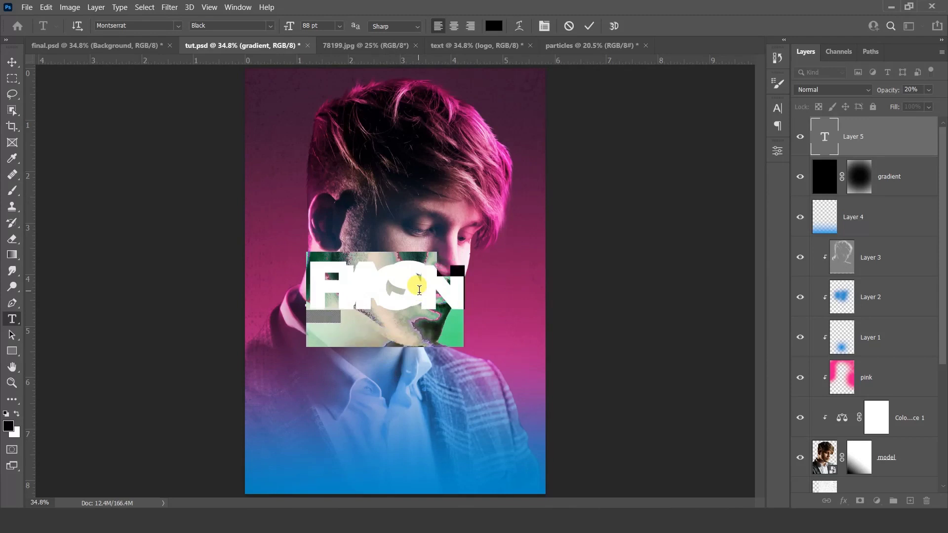
{"action": "key", "text": "alt+Down"}
{"action": "key", "text": "alt+Down"}
{"action": "key", "text": "alt+Down"}
{"action": "key", "text": "alt+Down"}
{"action": "key", "text": "alt+Down"}
{"action": "key", "text": "alt+Down"}
{"action": "key", "text": "alt+Down"}
{"action": "key", "text": "alt+Down"}
{"action": "key", "text": "alt+Down"}
{"action": "key", "text": "alt+Down"}
{"action": "key", "text": "alt+Down"}
{"action": "key", "text": "alt+Down"}
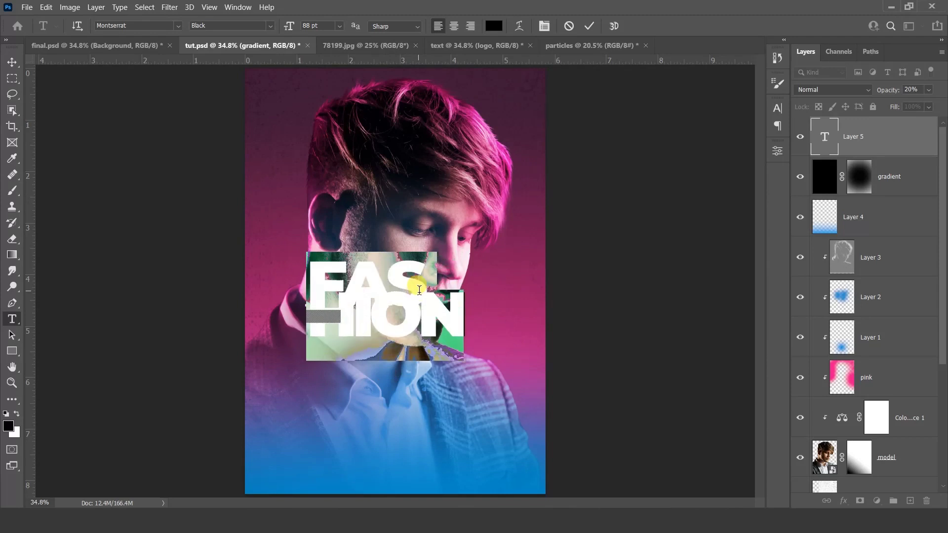
{"action": "key", "text": "alt+Down"}
{"action": "key", "text": "alt+Down"}
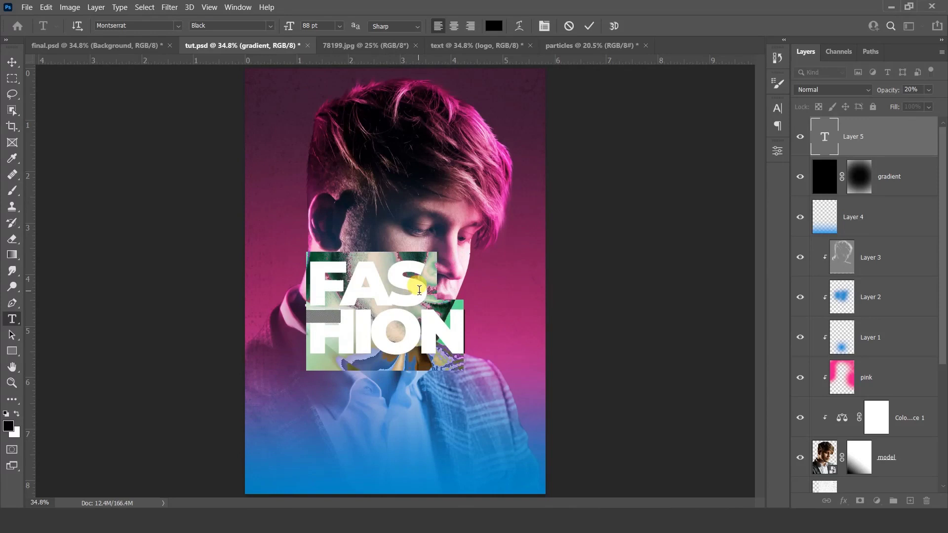
{"action": "key", "text": "alt+Down"}
{"action": "key", "text": "alt+Down"}
{"action": "key", "text": "alt+Down"}
{"action": "key", "text": "alt+Down"}
{"action": "key", "text": "alt+Down"}
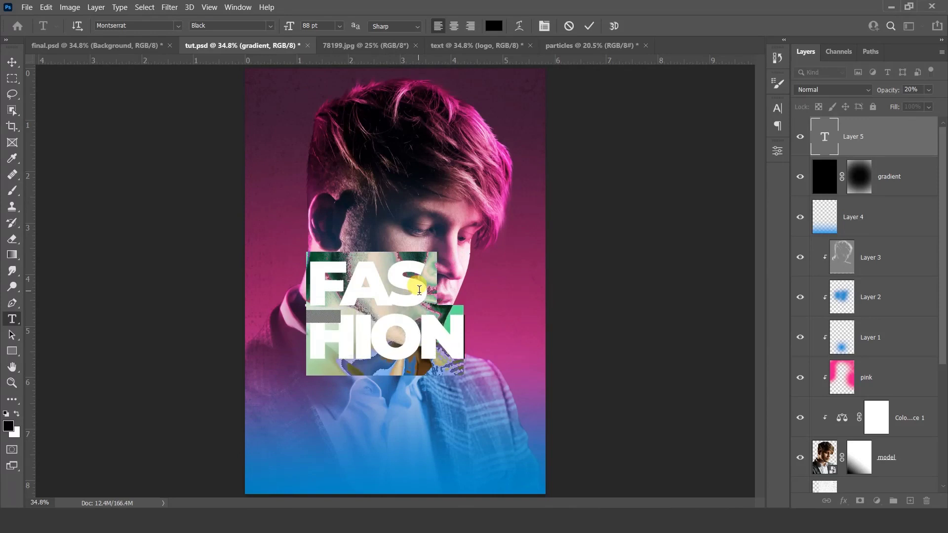
{"action": "left_click", "coordinate": [873, 144]}
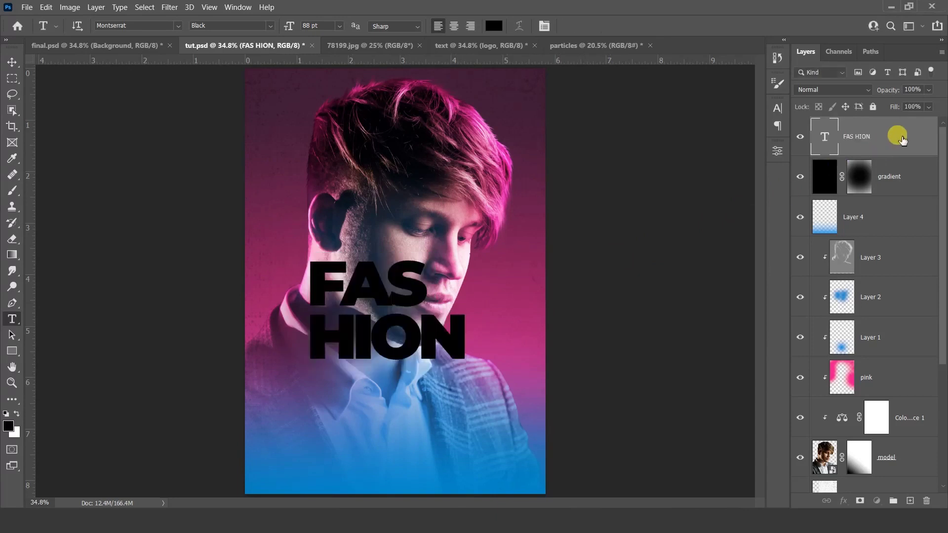
Move the FAS HION text down and left over the model's collar and set its blend mode to Screen.
{"action": "key", "text": "v"}
{"action": "left_click_drag", "start_coordinate": [423, 336], "coordinate": [393, 369]}
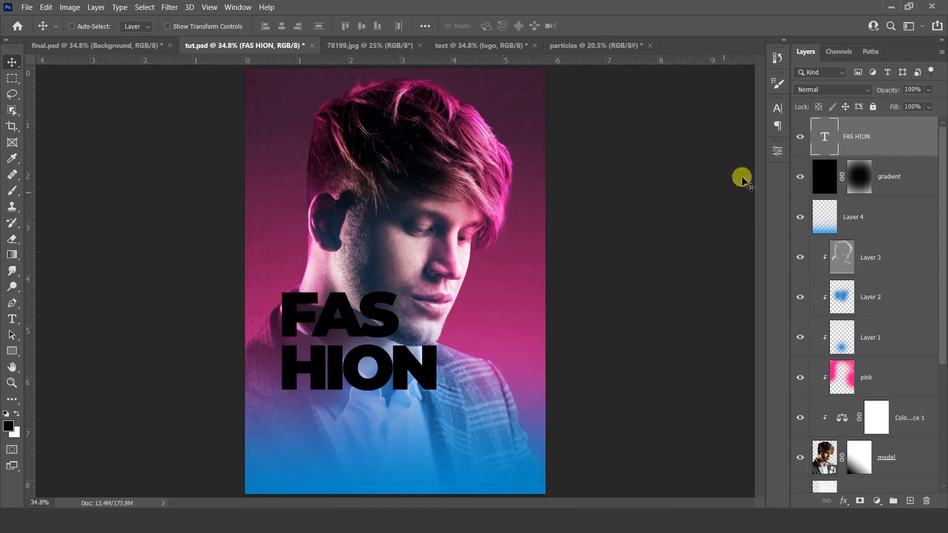
{"action": "left_click", "coordinate": [817, 90]}
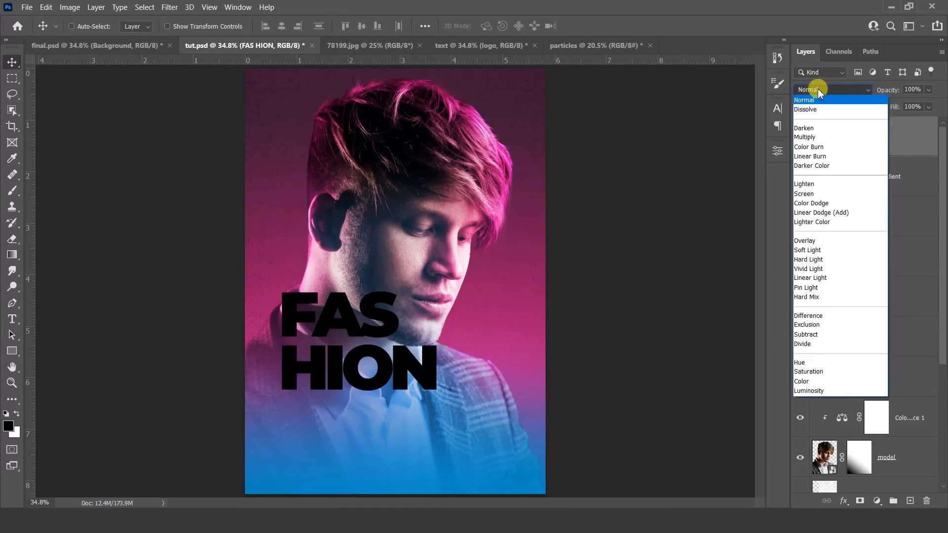
{"action": "left_click", "coordinate": [820, 194]}
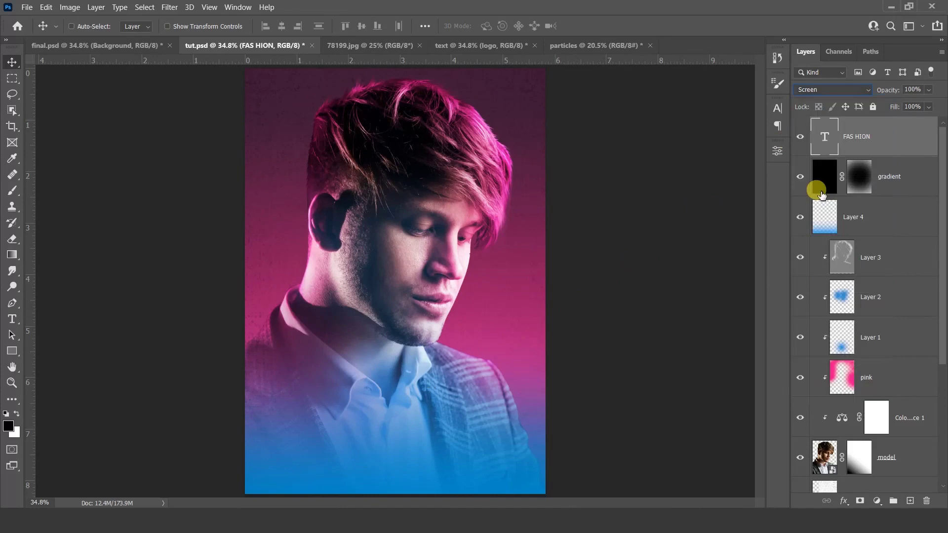
Add a white (ffffff) outside stroke of 10 px to the FAS HION text layer.
{"action": "double_click", "coordinate": [898, 139]}
{"action": "left_click_drag", "start_coordinate": [567, 147], "coordinate": [707, 95]}
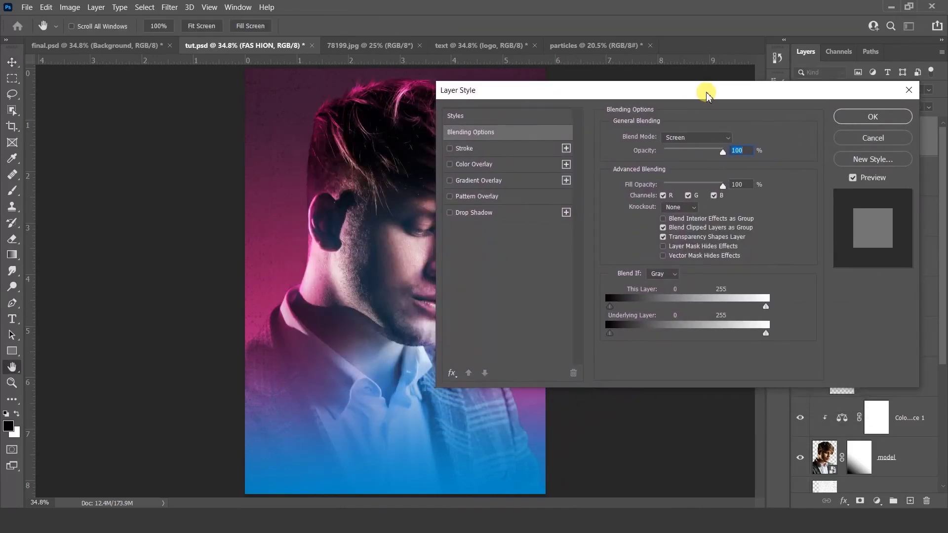
{"action": "left_click", "coordinate": [501, 149]}
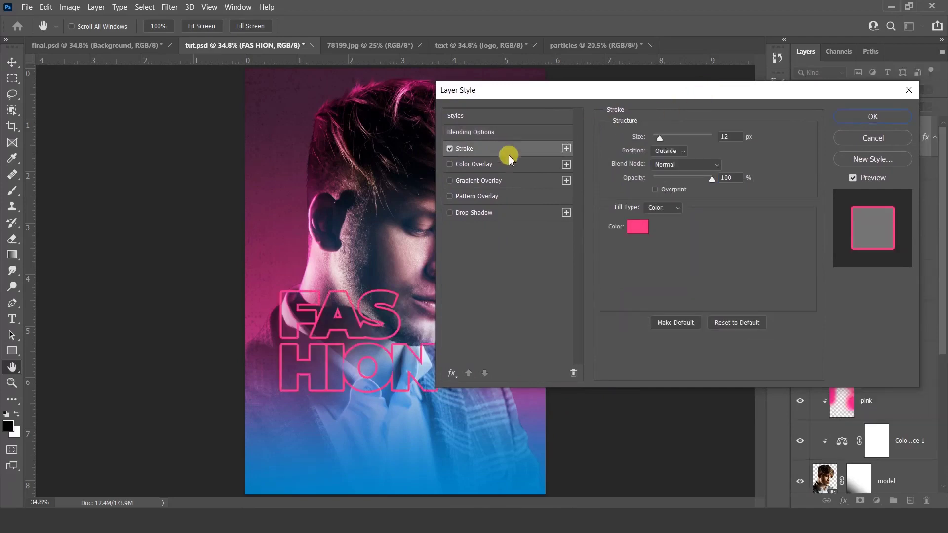
{"action": "left_click", "coordinate": [637, 227]}
{"action": "left_click_drag", "start_coordinate": [384, 266], "coordinate": [229, 174]}
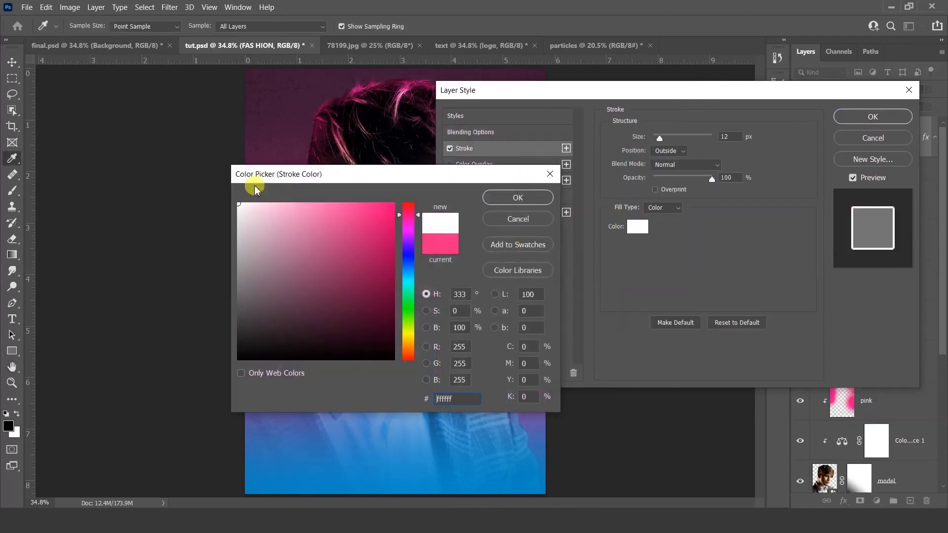
{"action": "left_click", "coordinate": [488, 198]}
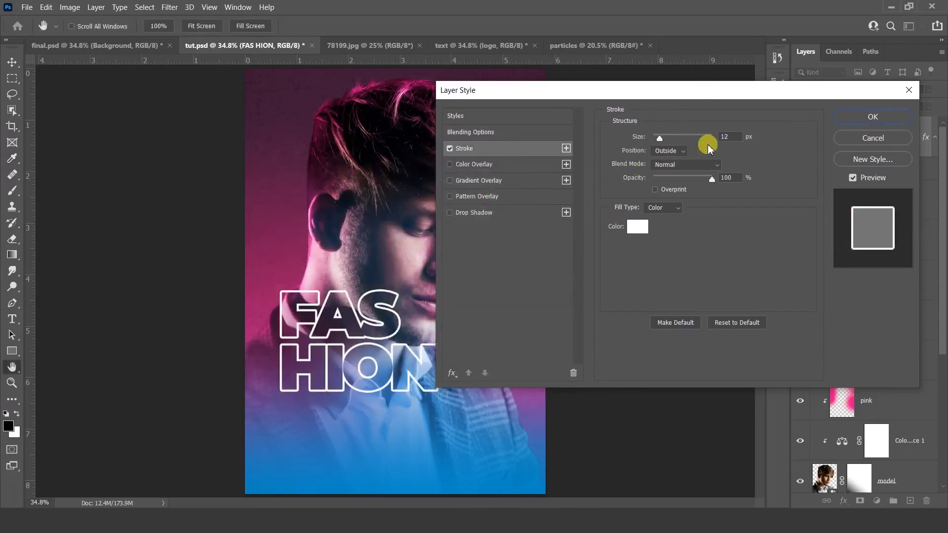
{"action": "left_click_drag", "start_coordinate": [734, 137], "coordinate": [714, 140]}
{"action": "type", "text": "10"}
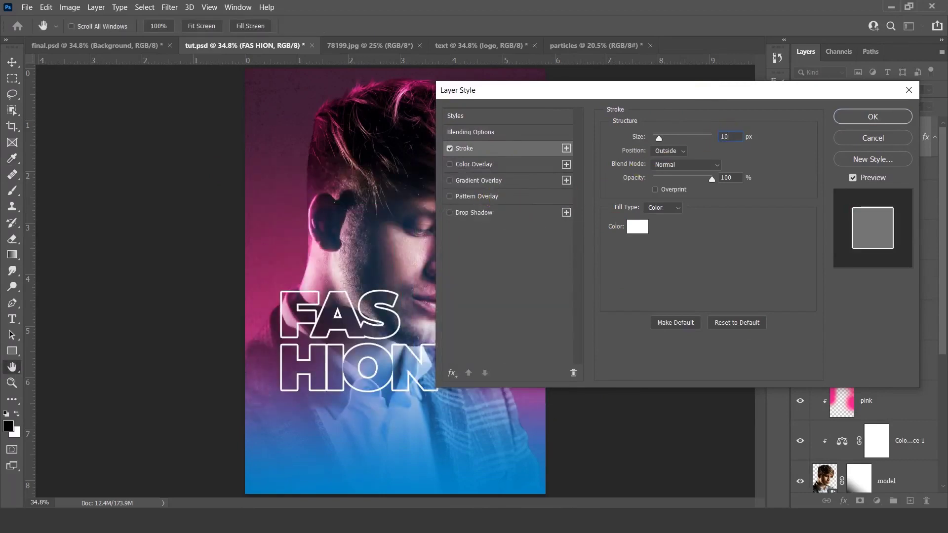
{"action": "left_click", "coordinate": [848, 117]}
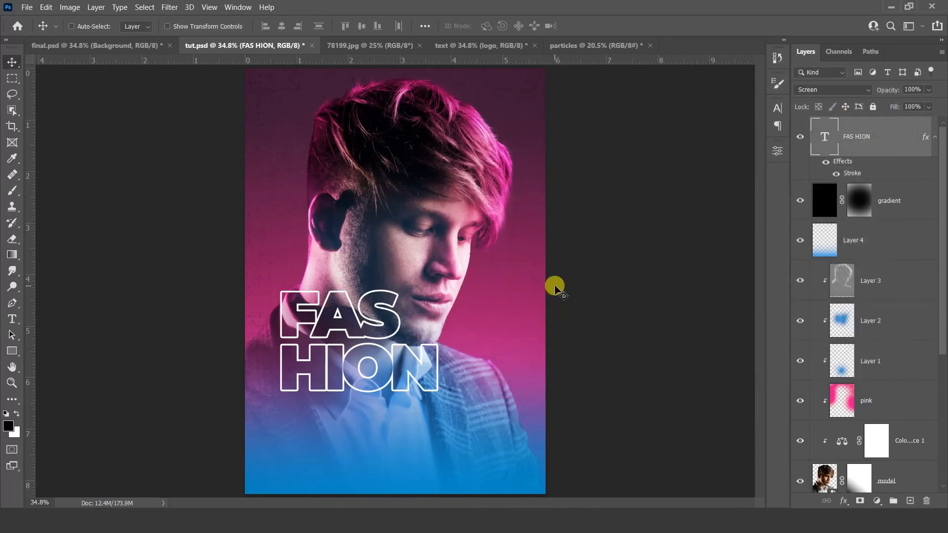
Copy every layer except the Background and "fas hion" from the text document into tut.psd, in matching positions.
{"action": "left_click", "coordinate": [462, 45]}
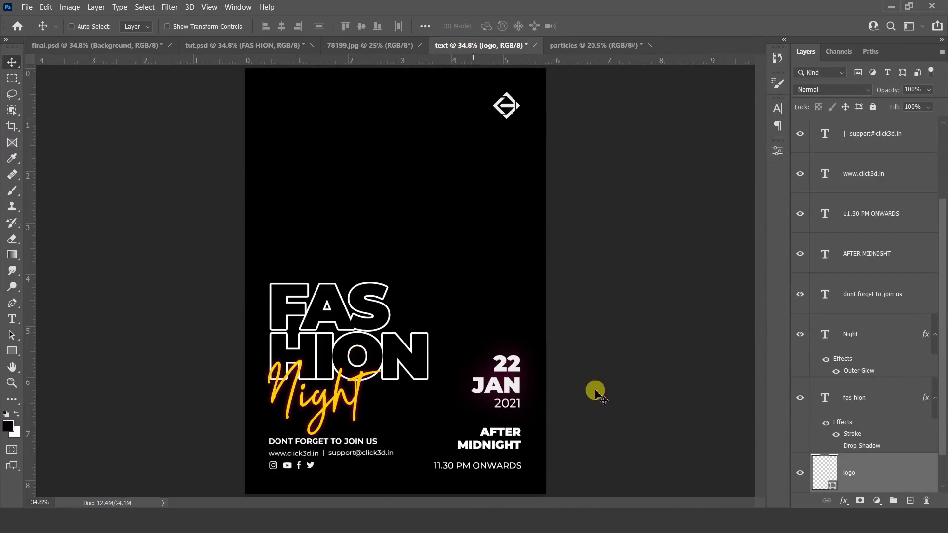
{"action": "scroll", "coordinate": [859, 402], "scroll_direction": "down", "scroll_amount": 2}
{"action": "scroll", "coordinate": [882, 401], "scroll_direction": "up", "scroll_amount": 3}
{"action": "scroll", "coordinate": [883, 401], "scroll_direction": "up", "scroll_amount": 2}
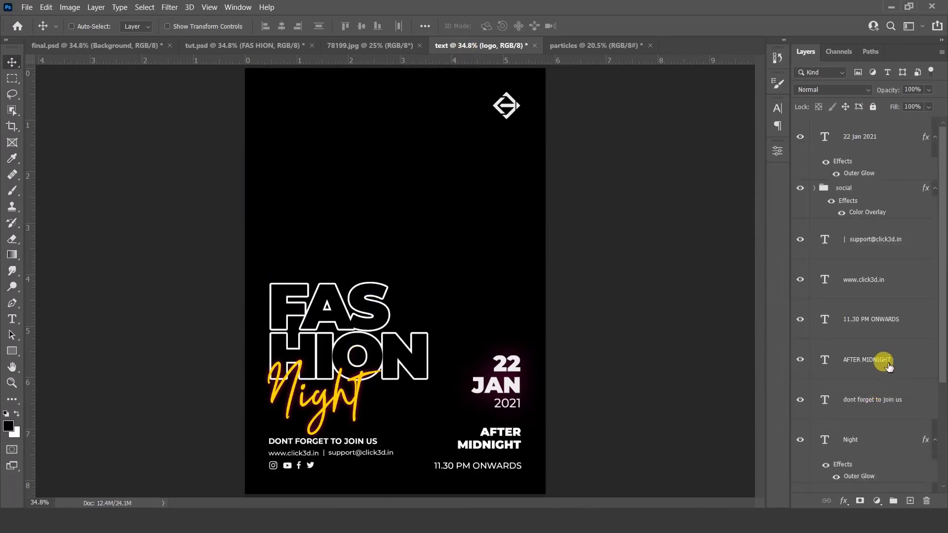
{"action": "left_click", "coordinate": [889, 149], "text": "shift"}
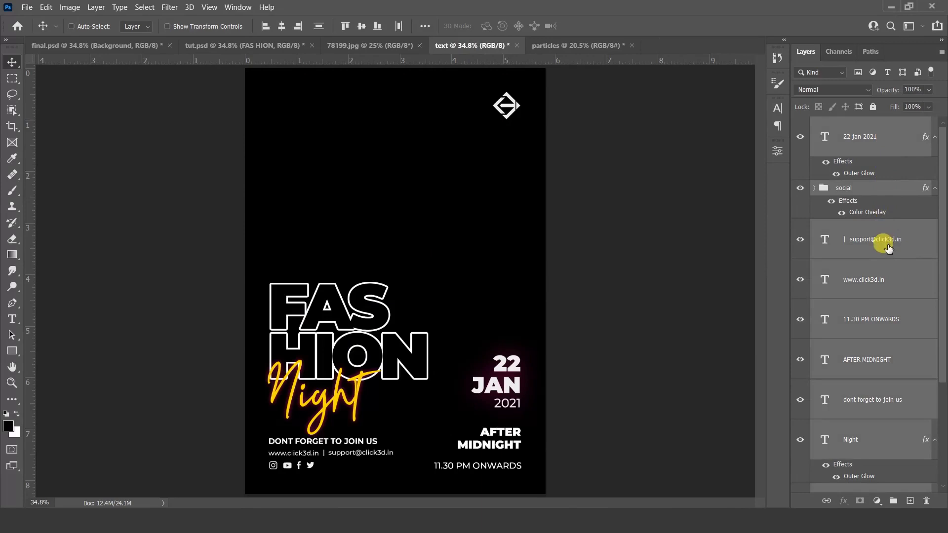
{"action": "scroll", "coordinate": [887, 249], "scroll_direction": "down", "scroll_amount": 3}
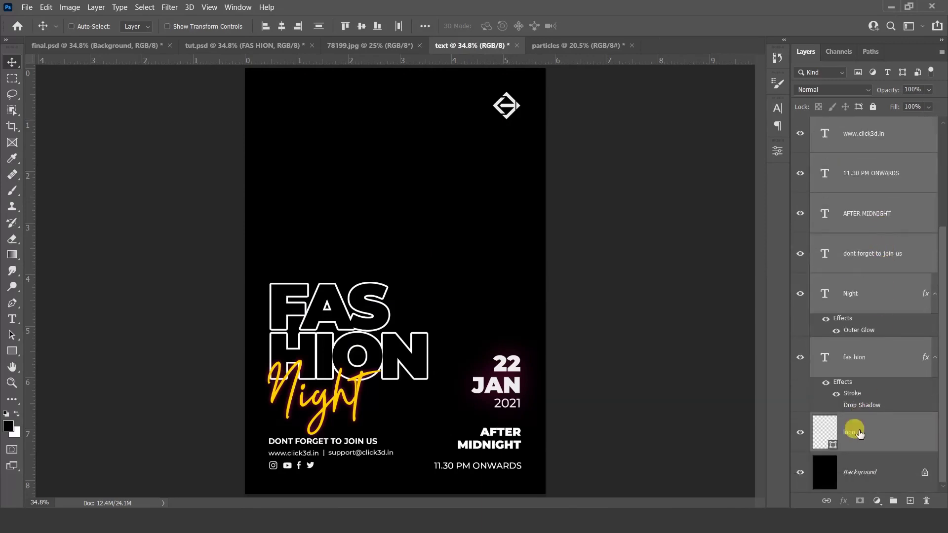
{"action": "left_click", "coordinate": [883, 353], "text": "ctrl"}
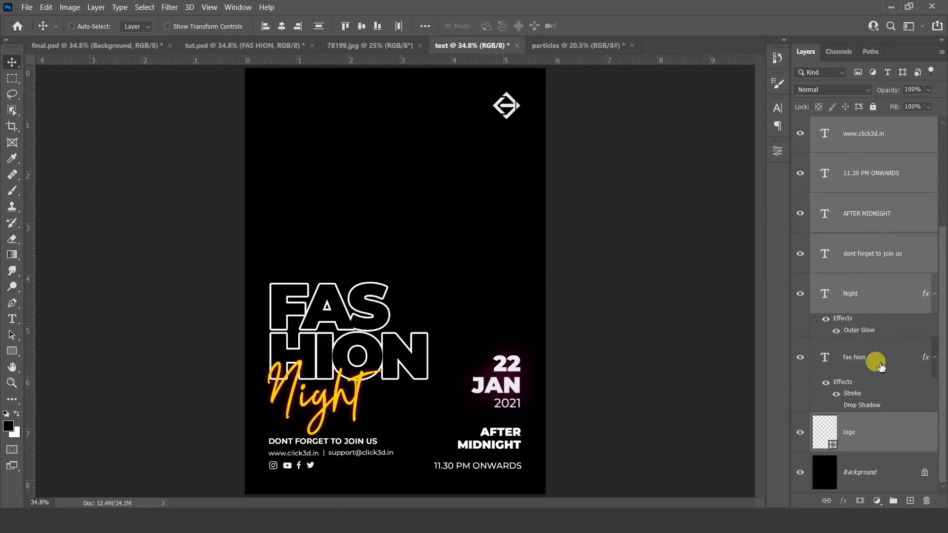
{"action": "left_click_drag", "start_coordinate": [282, 255], "coordinate": [322, 320]}
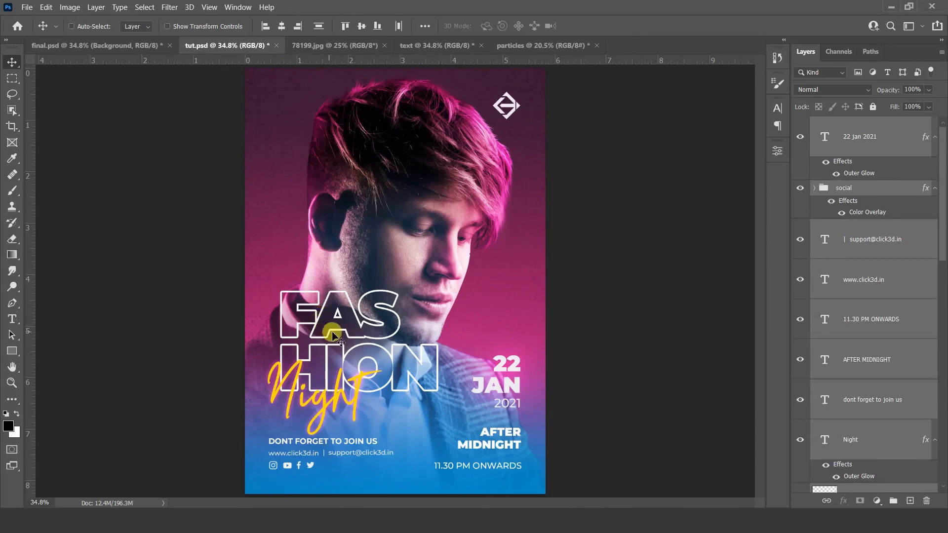
Select the FAS HION layer and shift the title up and left to line up with the left edge of the smaller text.
{"action": "left_click_drag", "start_coordinate": [941, 150], "coordinate": [941, 268]}
{"action": "left_click", "coordinate": [930, 143]}
{"action": "left_click", "coordinate": [888, 209]}
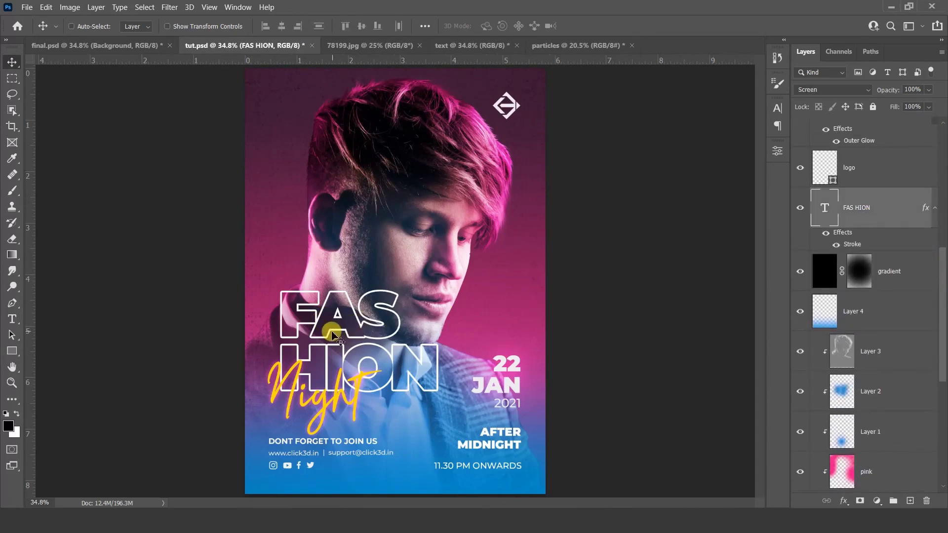
{"action": "left_click_drag", "start_coordinate": [332, 340], "coordinate": [326, 336]}
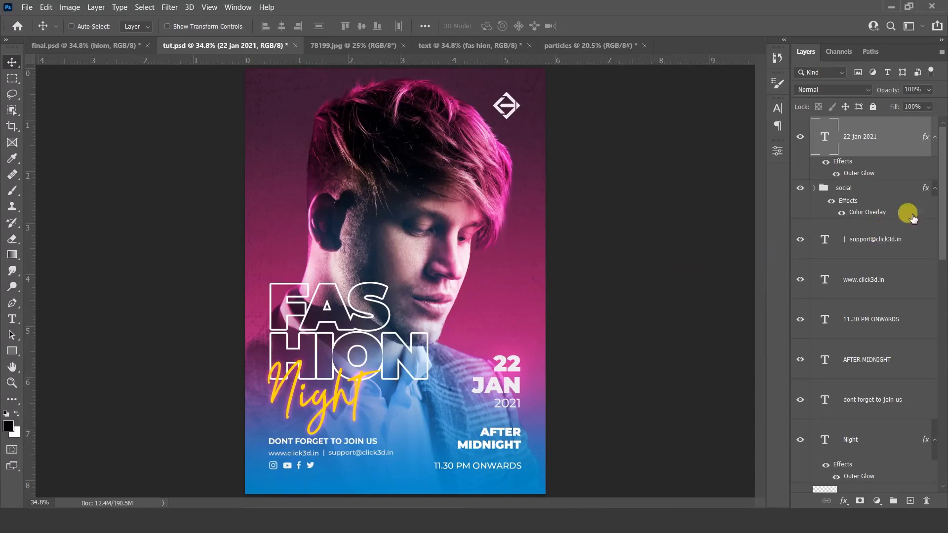
Duplicate the outlined "fas hion" title and place the copy directly above it, across the model's head.
{"action": "left_click_drag", "start_coordinate": [943, 197], "coordinate": [938, 277]}
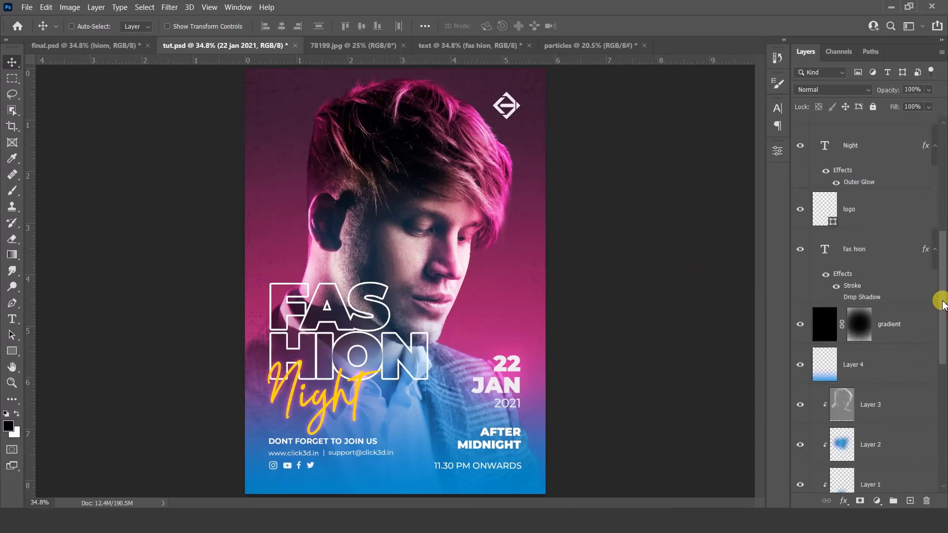
{"action": "left_click", "coordinate": [894, 258]}
{"action": "left_click_drag", "start_coordinate": [349, 324], "coordinate": [347, 198], "text": "alt"}
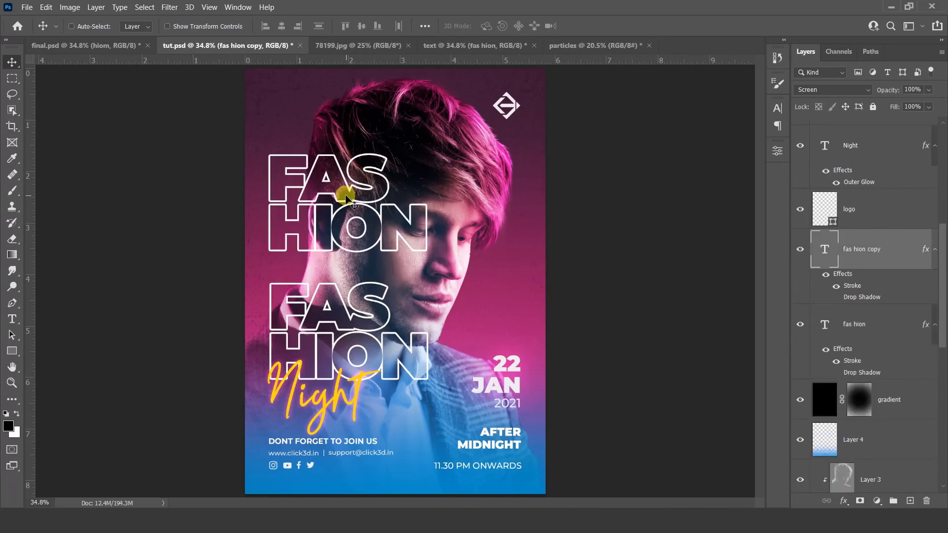
Set the duplicated title's font size to 246 pt and shift the enlarged outline down and left over the head.
{"action": "left_click", "coordinate": [13, 320]}
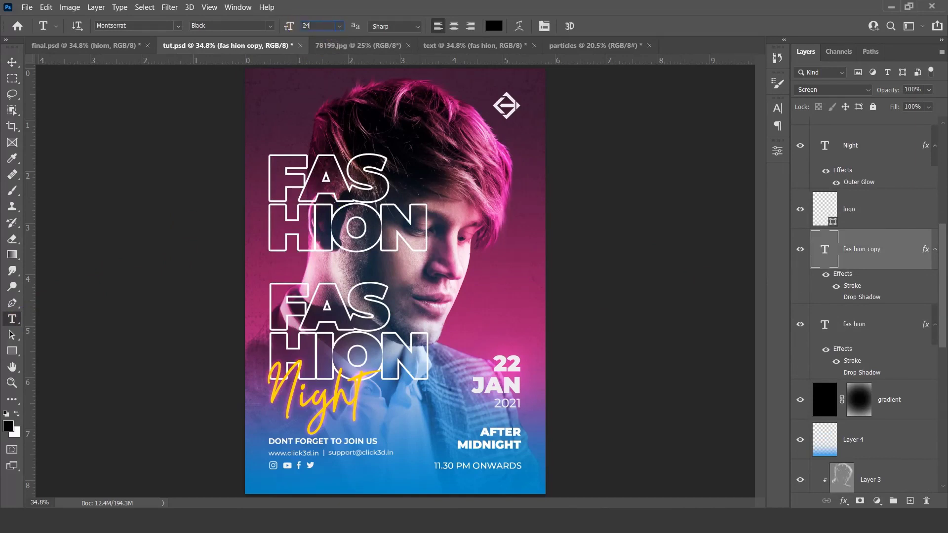
{"action": "key", "text": "Return"}
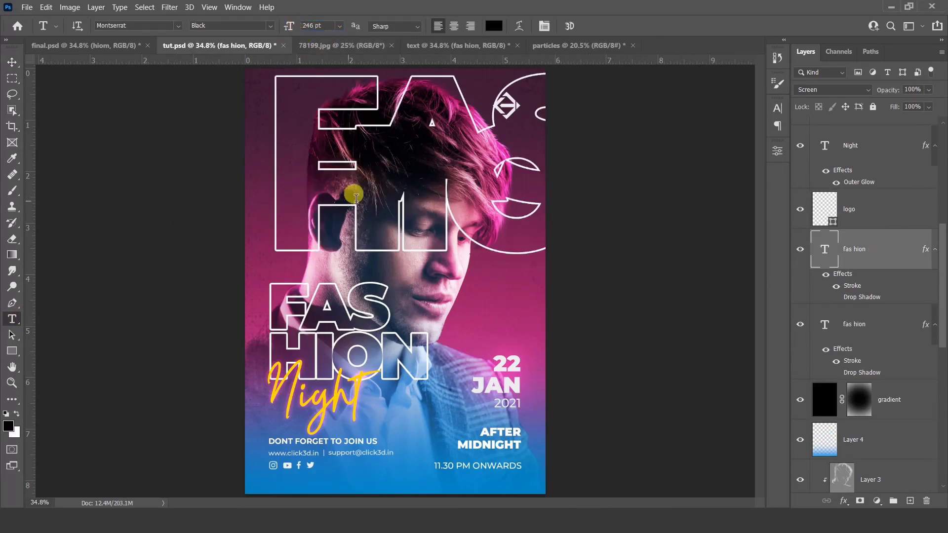
{"action": "key", "text": "v"}
{"action": "left_click_drag", "start_coordinate": [375, 191], "coordinate": [364, 207]}
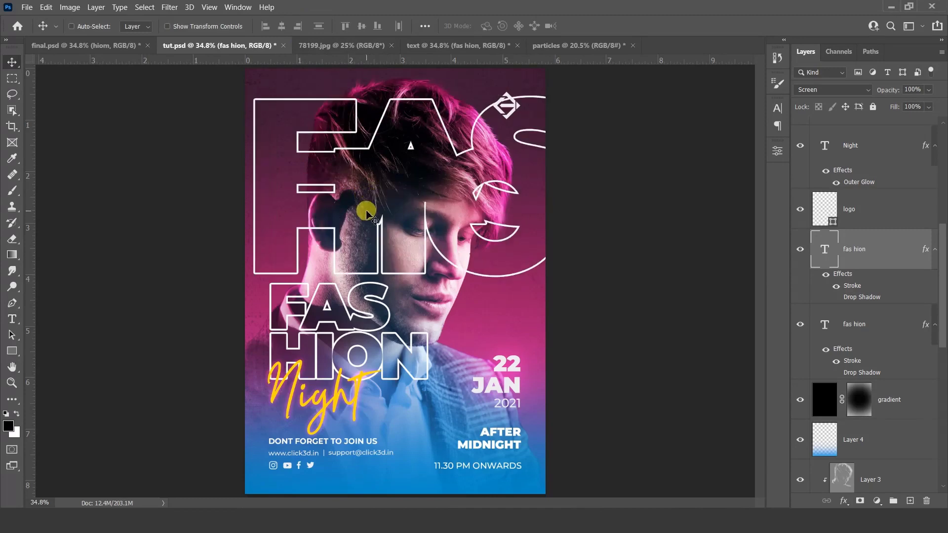
Increase the enlarged outlined title's line spacing until its two rows separate, and shift it up and left past the poster's edges.
{"action": "key", "text": "t"}
{"action": "left_click_drag", "start_coordinate": [256, 107], "coordinate": [646, 291]}
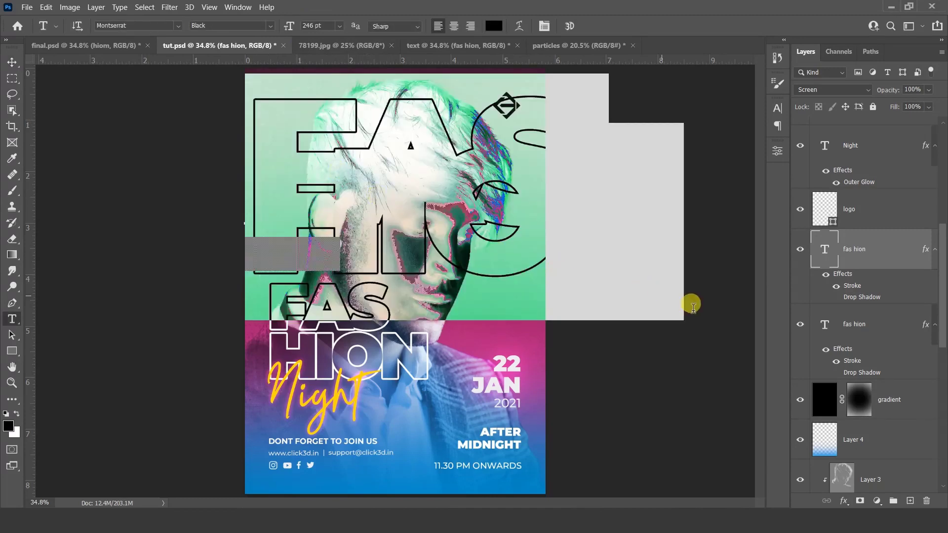
{"action": "key", "text": "alt+Down"}
{"action": "key", "text": "alt+Down"}
{"action": "key", "text": "alt+Down"}
{"action": "key", "text": "alt+Down"}
{"action": "key", "text": "alt+Down"}
{"action": "key", "text": "alt+Down"}
{"action": "key", "text": "alt+Down"}
{"action": "key", "text": "alt+Down"}
{"action": "key", "text": "alt+Down"}
{"action": "key", "text": "alt+Down"}
{"action": "key", "text": "alt+Down"}
{"action": "key", "text": "alt+Down"}
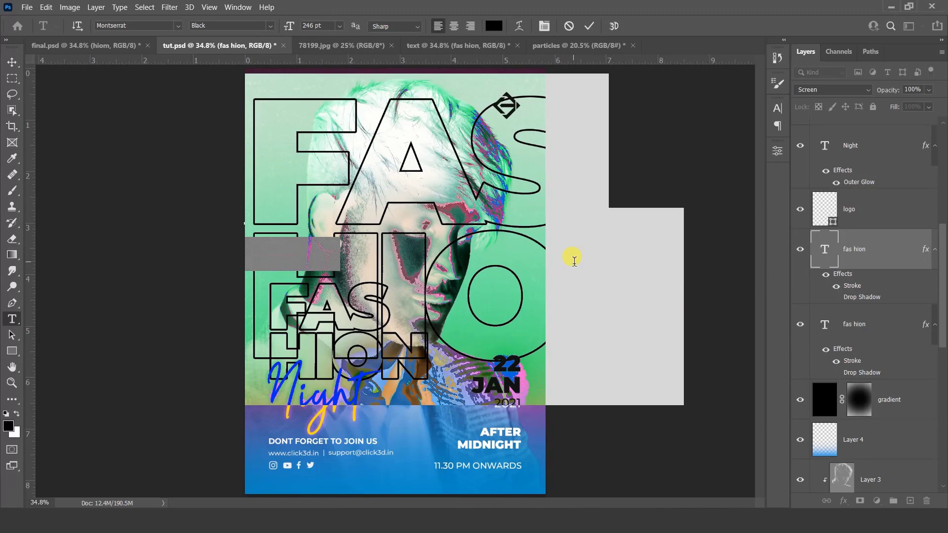
{"action": "left_click", "coordinate": [589, 25]}
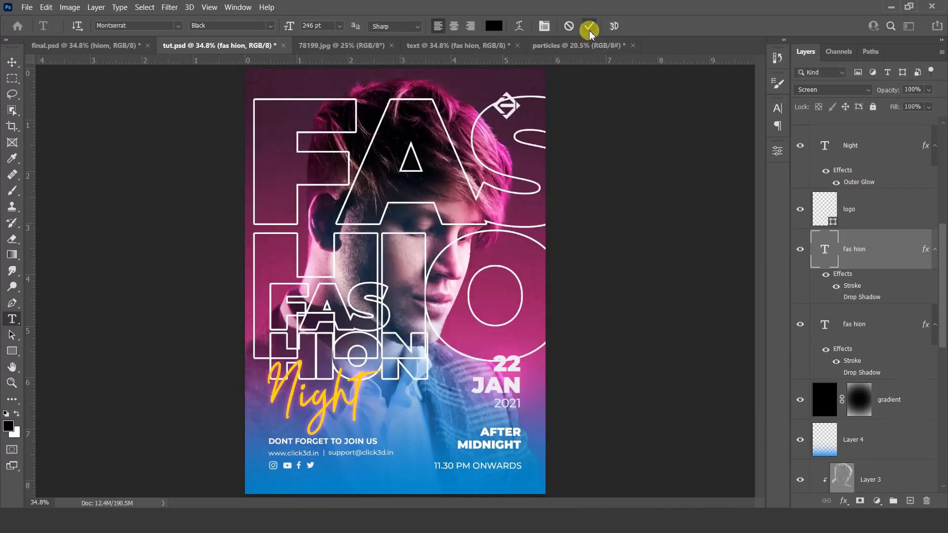
{"action": "key", "text": "v"}
{"action": "left_click_drag", "start_coordinate": [498, 259], "coordinate": [497, 327]}
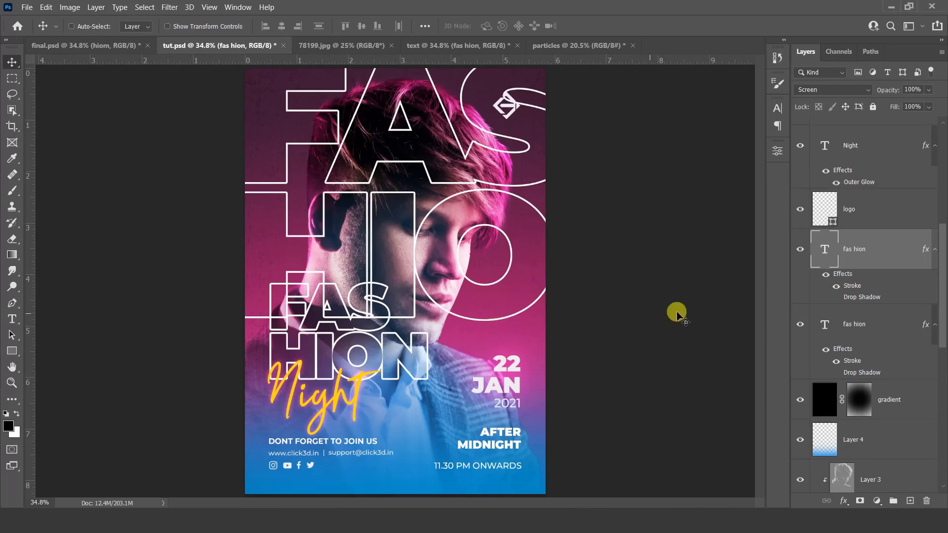
Change the enlarged title's stroke to colour F12781 with a size of 12 px.
{"action": "double_click", "coordinate": [857, 288]}
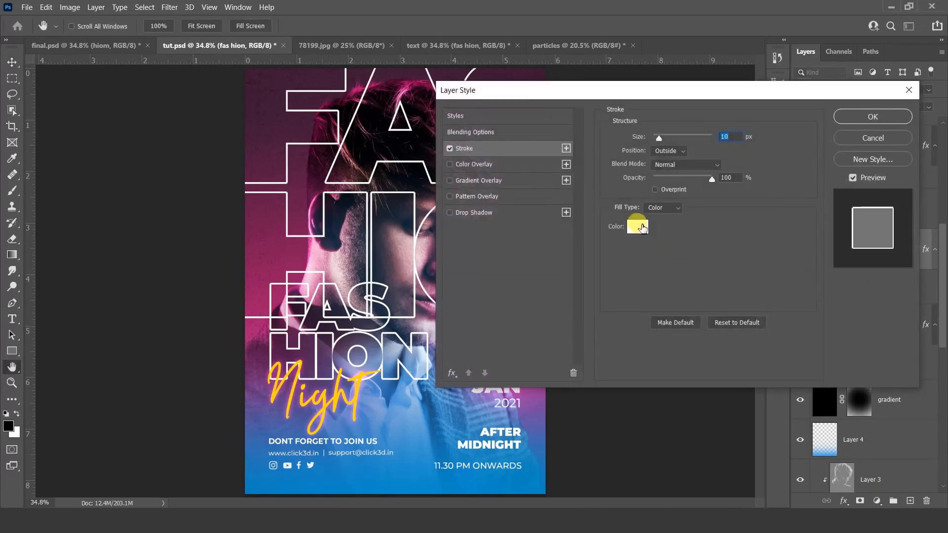
{"action": "left_click", "coordinate": [643, 227]}
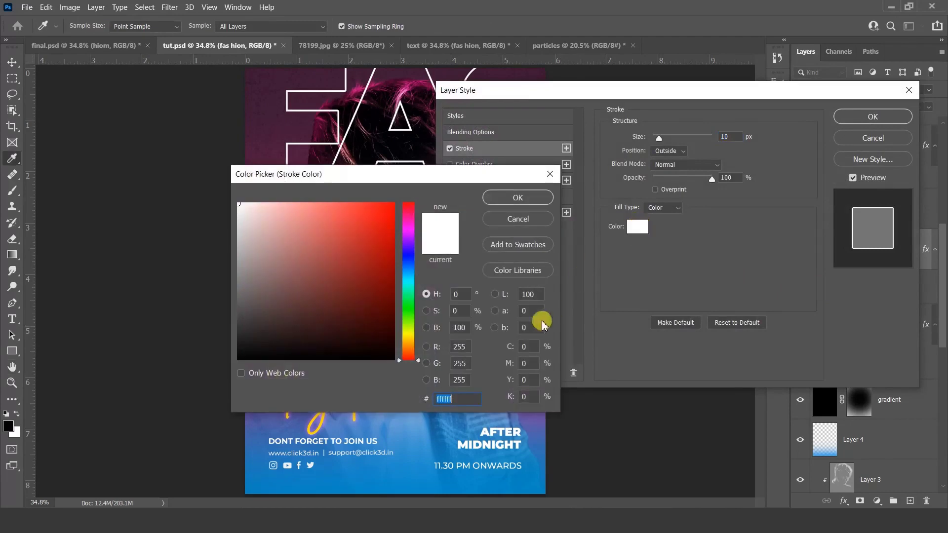
{"action": "left_click_drag", "start_coordinate": [459, 399], "coordinate": [419, 402]}
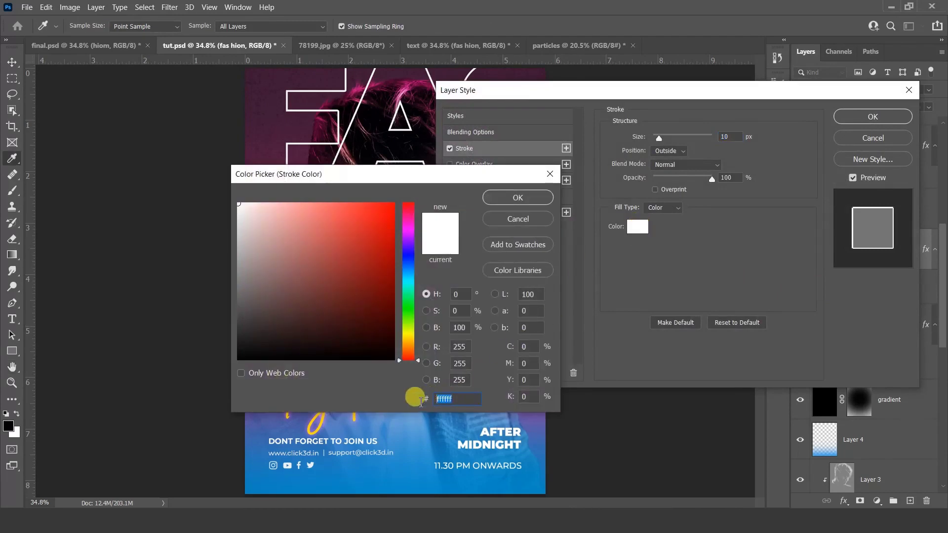
{"action": "type", "text": "F1"}
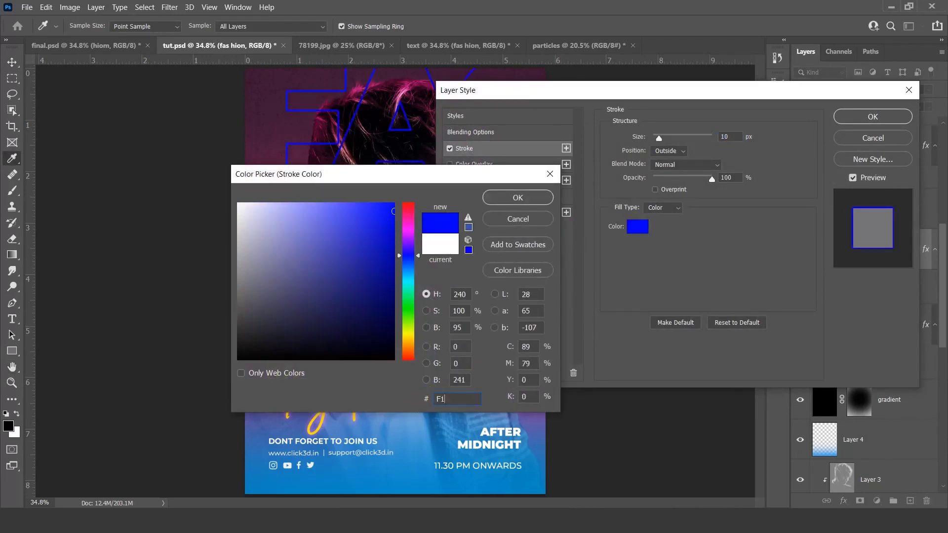
{"action": "type", "text": "2781"}
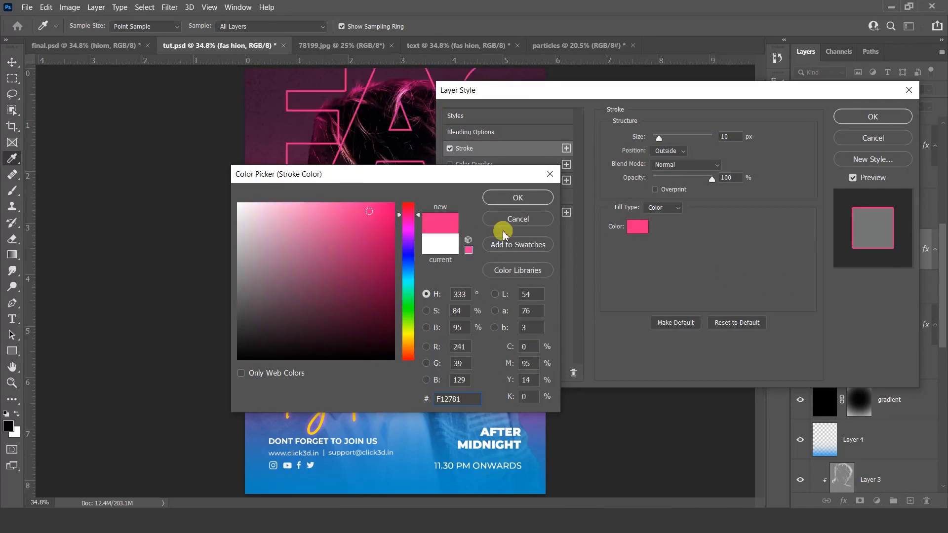
{"action": "left_click", "coordinate": [514, 198]}
{"action": "left_click_drag", "start_coordinate": [734, 137], "coordinate": [707, 139]}
{"action": "type", "text": "12"}
{"action": "key", "text": "Return"}
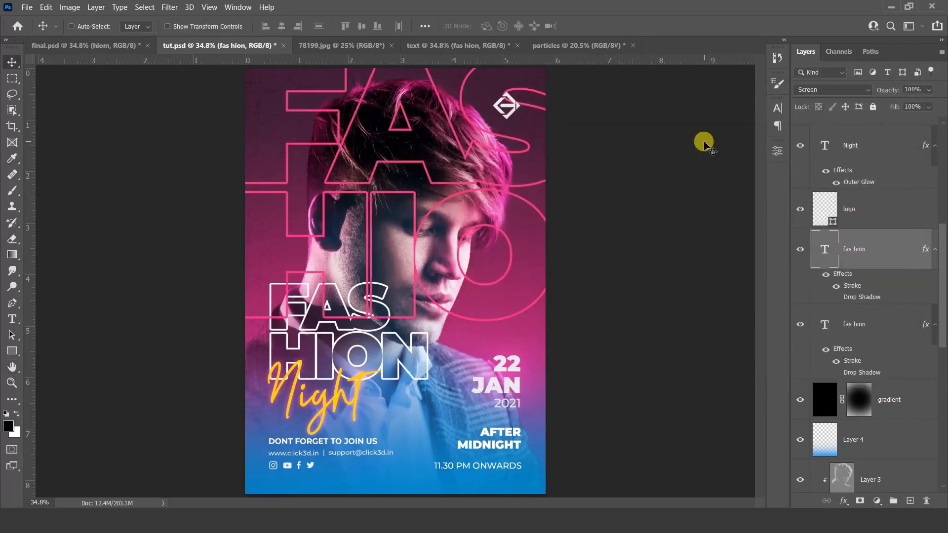
Move the pink outlined title down the layer stack so it sits behind the model, directly above the texture layer.
{"action": "left_click_drag", "start_coordinate": [940, 255], "coordinate": [939, 291]}
{"action": "left_click_drag", "start_coordinate": [899, 144], "coordinate": [872, 348]}
{"action": "left_click_drag", "start_coordinate": [943, 294], "coordinate": [940, 328]}
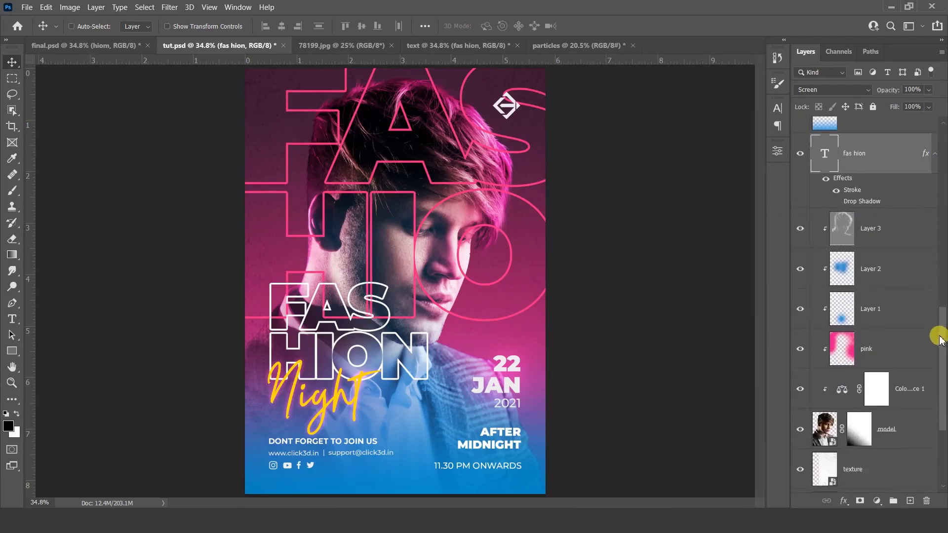
{"action": "left_click_drag", "start_coordinate": [887, 153], "coordinate": [878, 435]}
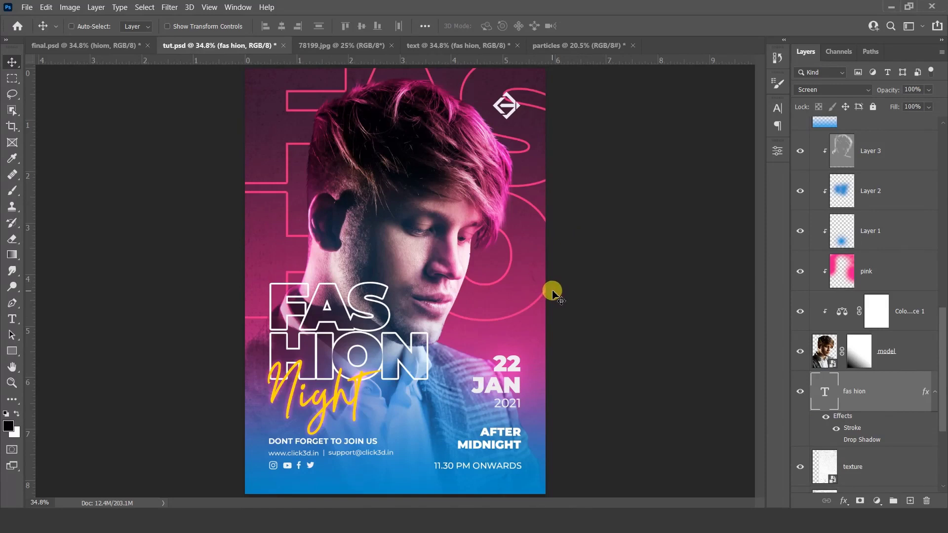
Copy the particles image into tut.psd directly above the "22 jan 2021" layer.
{"action": "left_click_drag", "start_coordinate": [942, 375], "coordinate": [942, 176]}
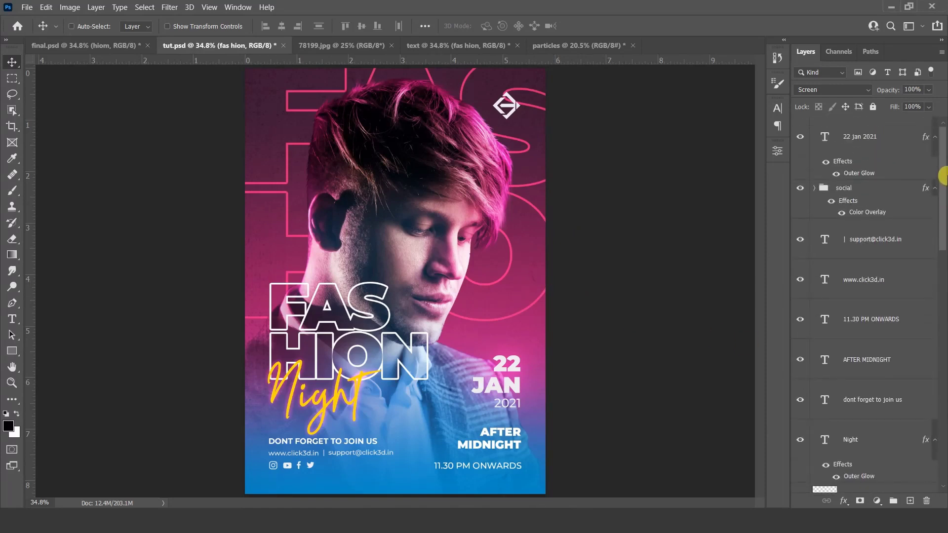
{"action": "left_click", "coordinate": [895, 137]}
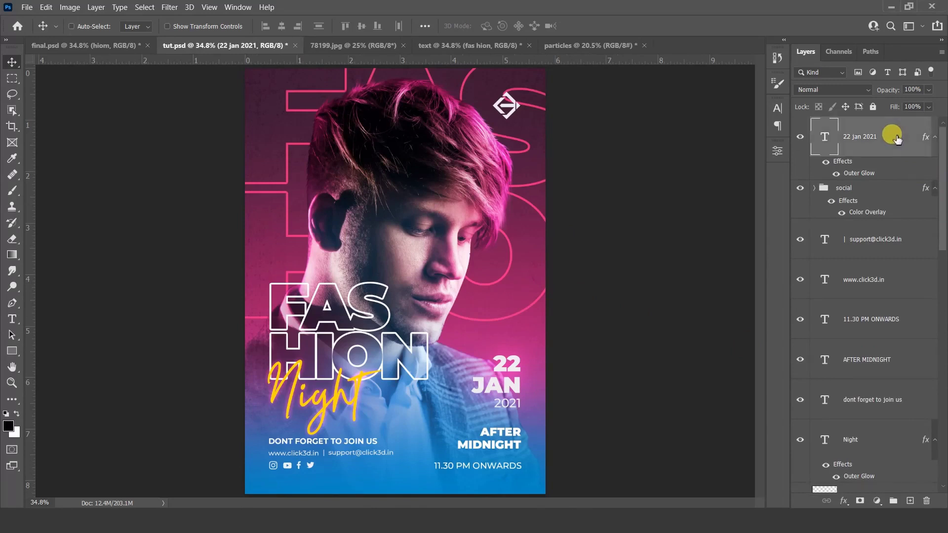
{"action": "left_click", "coordinate": [584, 45]}
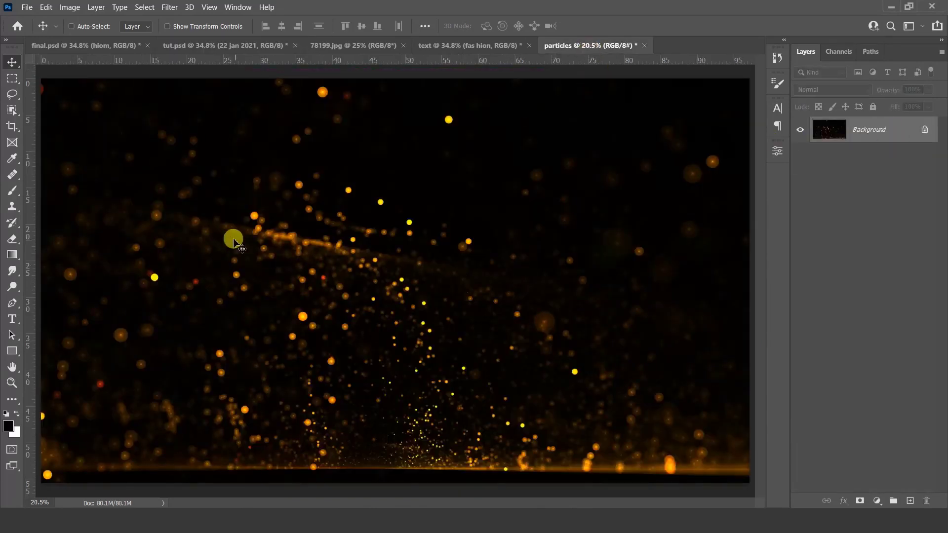
{"action": "left_click_drag", "start_coordinate": [230, 50], "coordinate": [290, 191]}
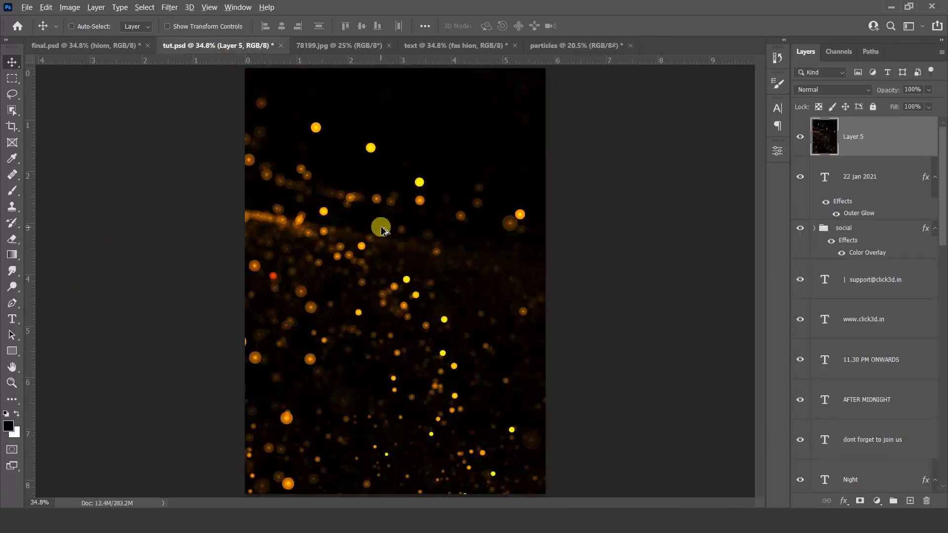
Rotate the particles layer 90°, scale it to about 36%, and place it over the poster's lower-left area.
{"action": "scroll", "coordinate": [381, 226], "scroll_direction": "down", "scroll_amount": 3}
{"action": "key", "text": "ctrl+t"}
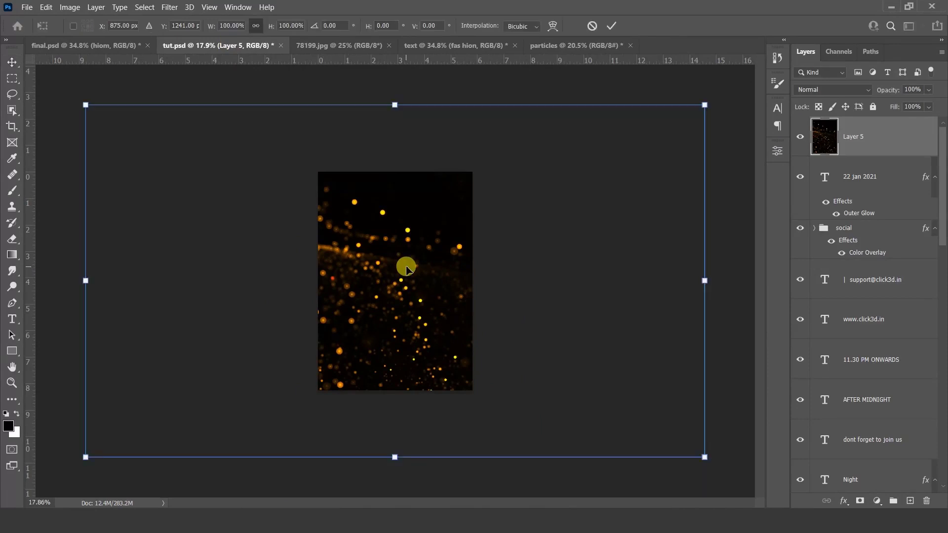
{"action": "left_click_drag", "start_coordinate": [719, 123], "coordinate": [454, 403]}
{"action": "scroll", "coordinate": [484, 256], "scroll_direction": "down", "scroll_amount": 4}
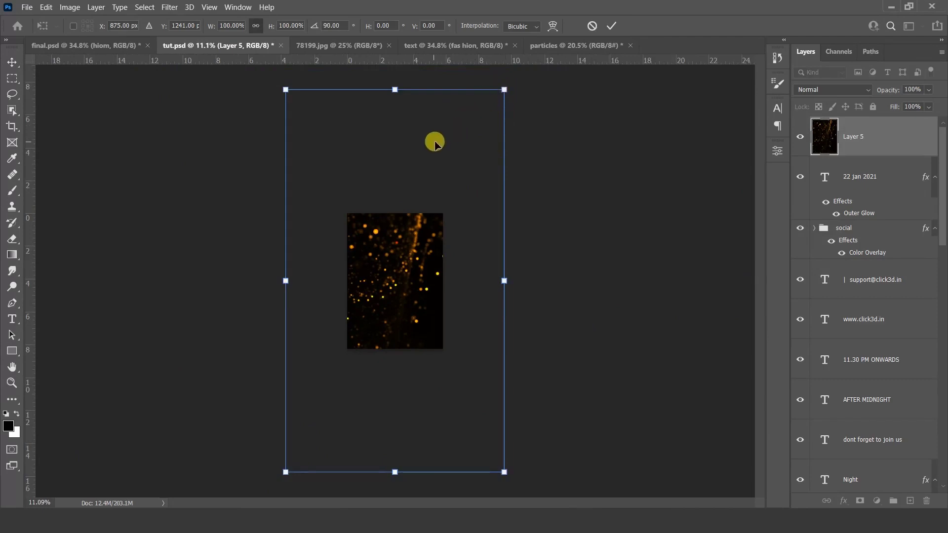
{"action": "left_click_drag", "start_coordinate": [497, 92], "coordinate": [270, 200]}
{"action": "left_click_drag", "start_coordinate": [337, 352], "coordinate": [363, 275]}
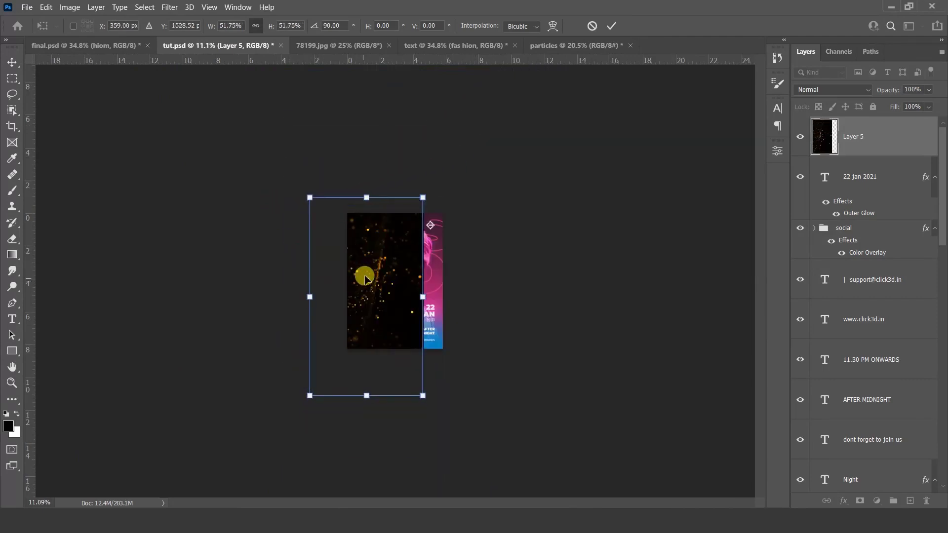
{"action": "scroll", "coordinate": [365, 275], "scroll_direction": "up", "scroll_amount": 4}
{"action": "scroll", "coordinate": [378, 247], "scroll_direction": "up", "scroll_amount": 1}
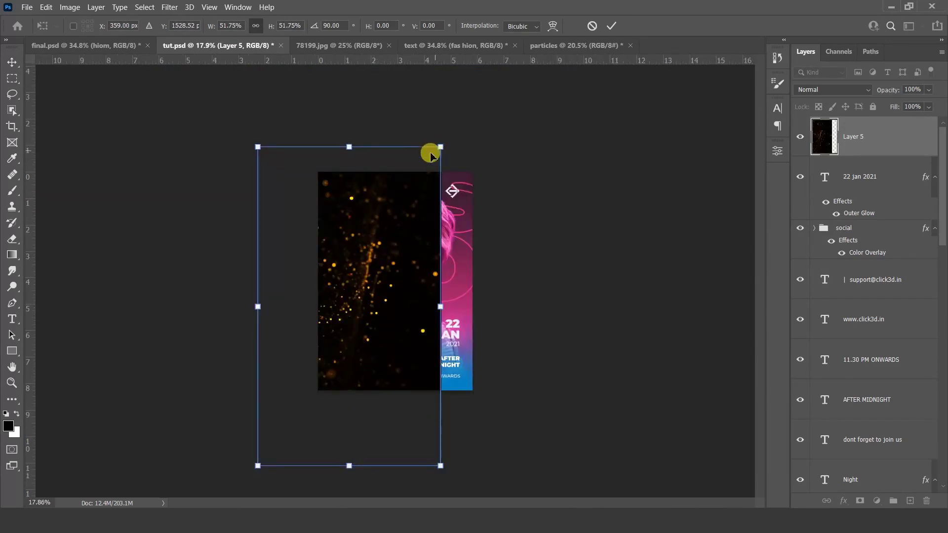
{"action": "left_click_drag", "start_coordinate": [440, 147], "coordinate": [340, 247]}
{"action": "left_click_drag", "start_coordinate": [342, 308], "coordinate": [345, 277]}
{"action": "double_click", "coordinate": [347, 277]}
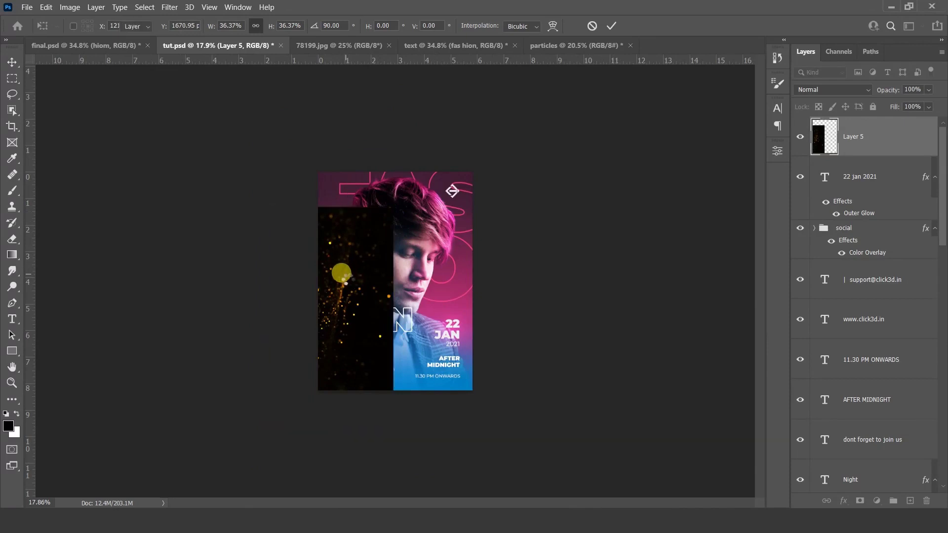
Set the particles layer's blend mode to Screen and nudge it down and left around the title.
{"action": "left_click", "coordinate": [832, 89]}
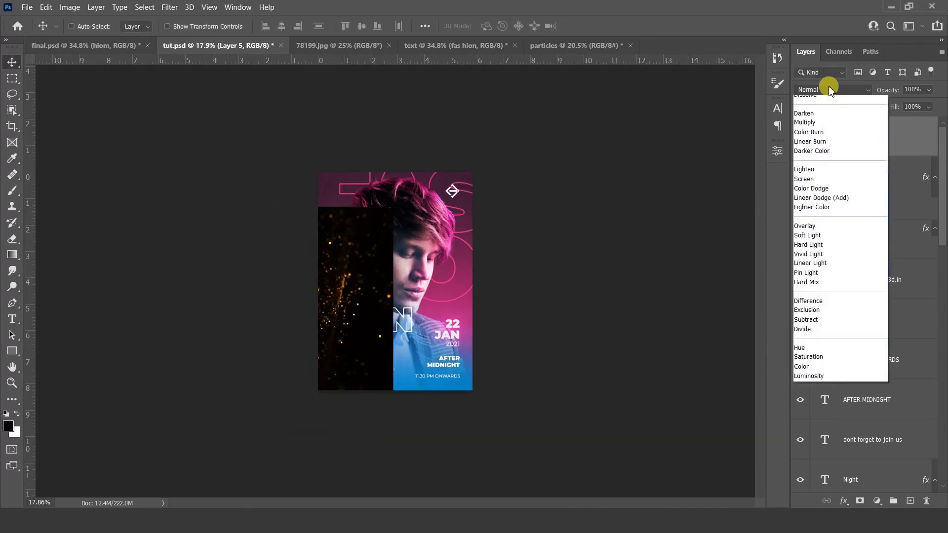
{"action": "left_click", "coordinate": [832, 194]}
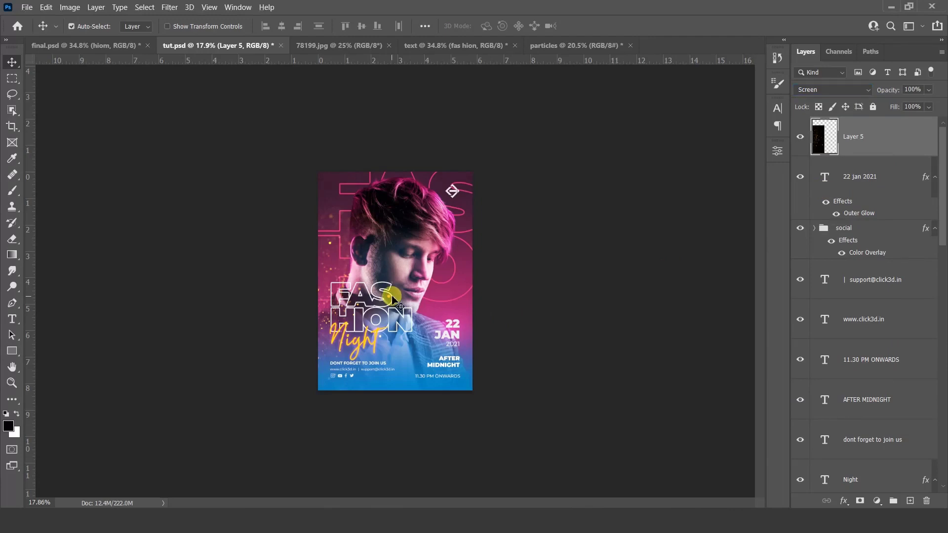
{"action": "scroll", "coordinate": [393, 299], "scroll_direction": "up", "scroll_amount": 4}
{"action": "left_click_drag", "start_coordinate": [340, 298], "coordinate": [330, 326]}
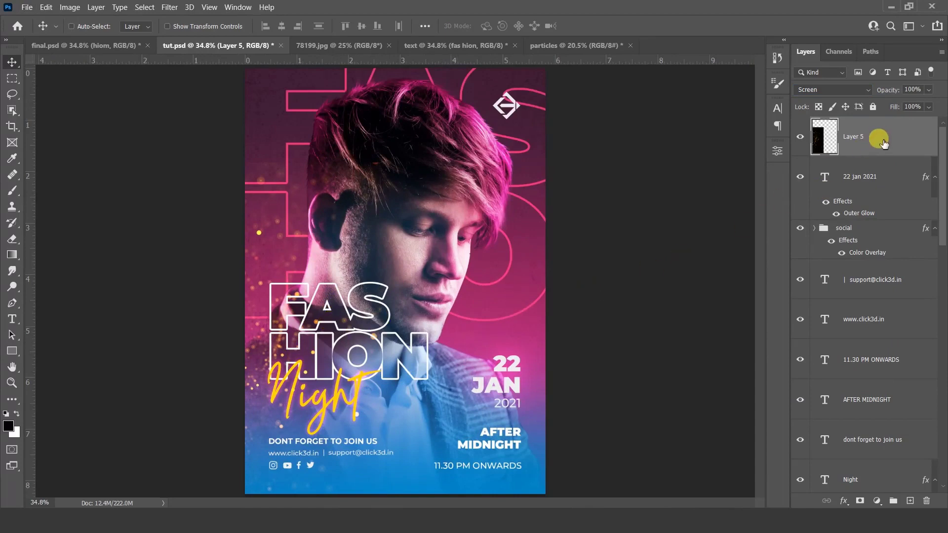
Add a Levels adjustment clipped to the particles layer and raise its black input level to 31.
{"action": "left_click", "coordinate": [876, 501]}
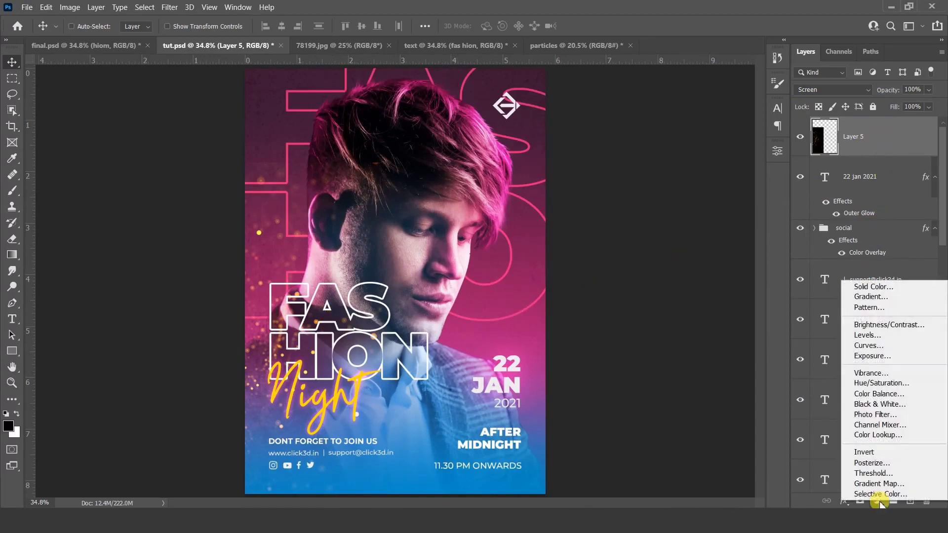
{"action": "left_click", "coordinate": [877, 338]}
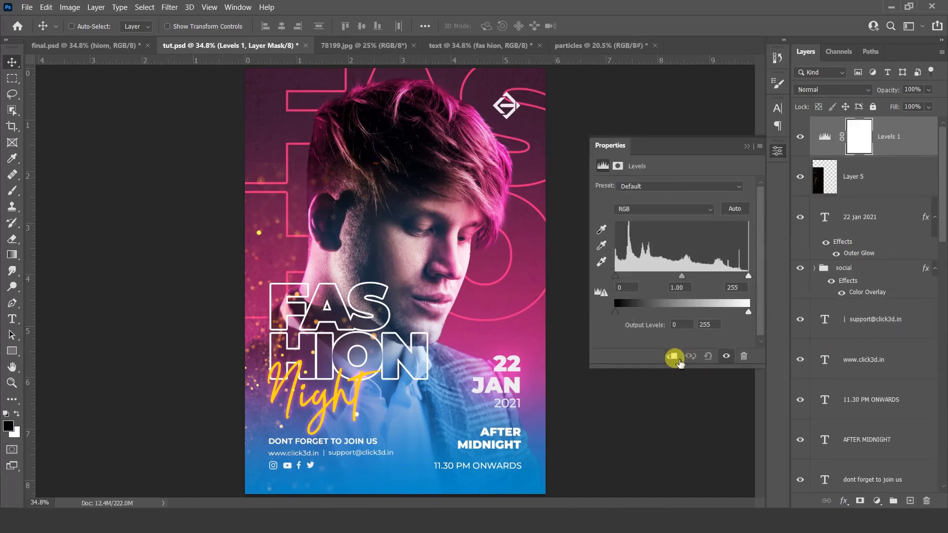
{"action": "left_click", "coordinate": [672, 356]}
{"action": "left_click_drag", "start_coordinate": [623, 279], "coordinate": [634, 281]}
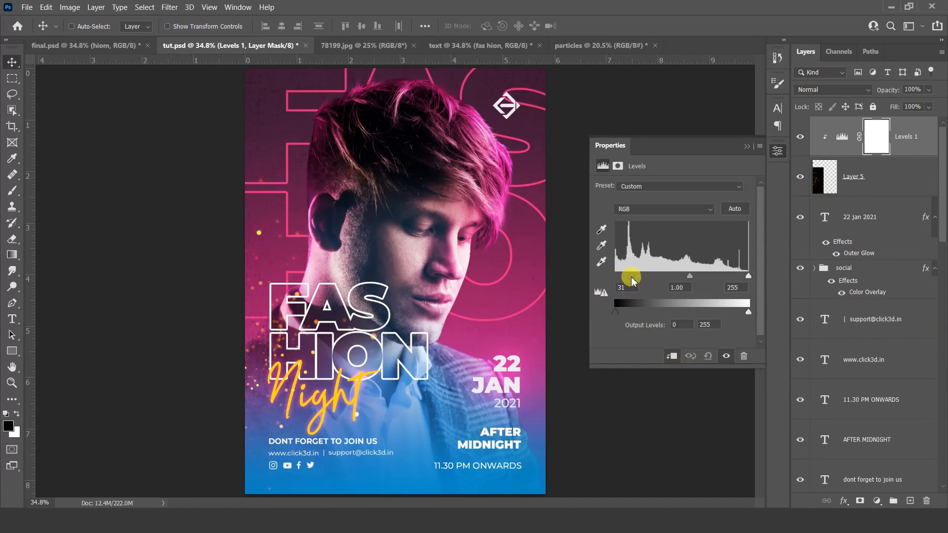
{"action": "left_click", "coordinate": [745, 148]}
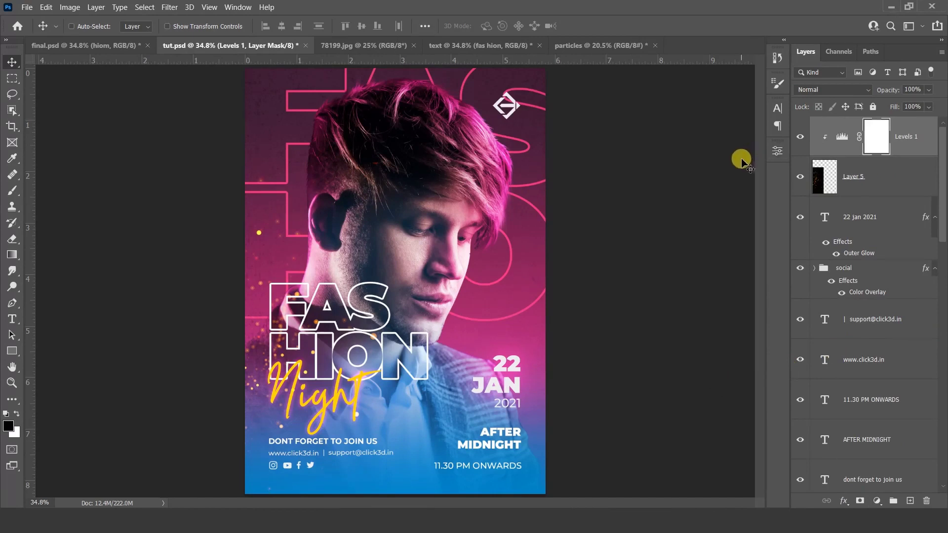
Duplicate the particles layer together with its clipped Levels adjustment, and move the particles copy to the poster's right side.
{"action": "left_click", "coordinate": [891, 175], "text": "shift"}
{"action": "left_click_drag", "start_coordinate": [897, 177], "coordinate": [910, 500]}
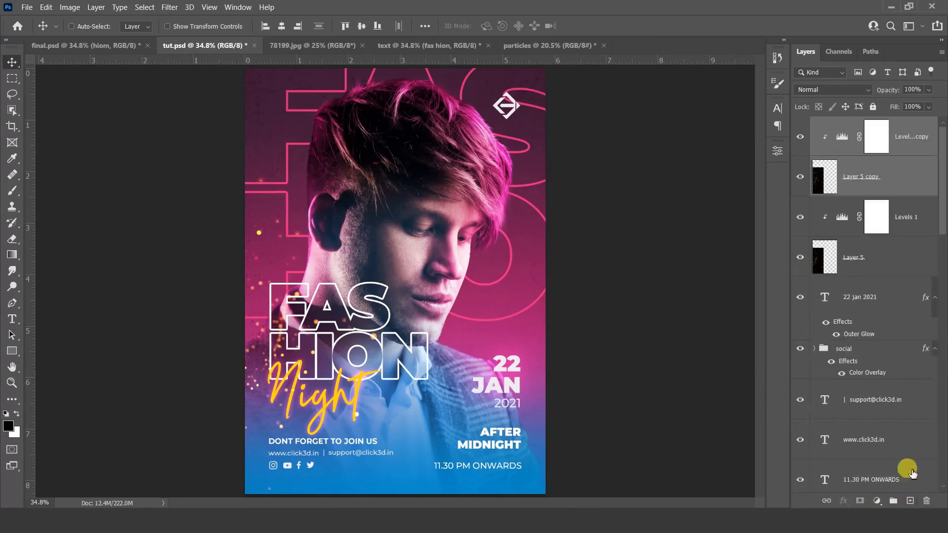
{"action": "left_click", "coordinate": [887, 177]}
{"action": "left_click_drag", "start_coordinate": [326, 339], "coordinate": [511, 282]}
Flip the copied particles horizontally and shift them down and right beside the event date.
{"action": "key", "text": "ctrl+t"}
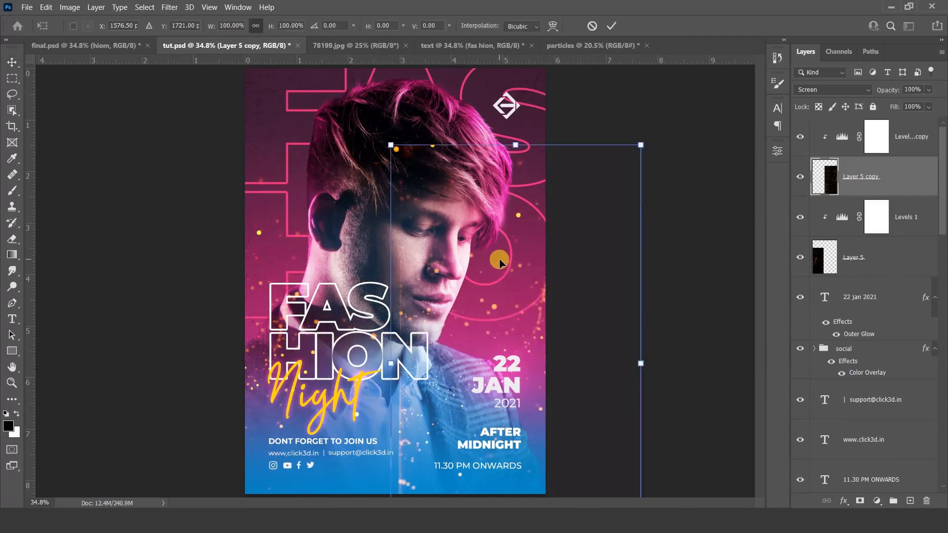
{"action": "right_click", "coordinate": [500, 263]}
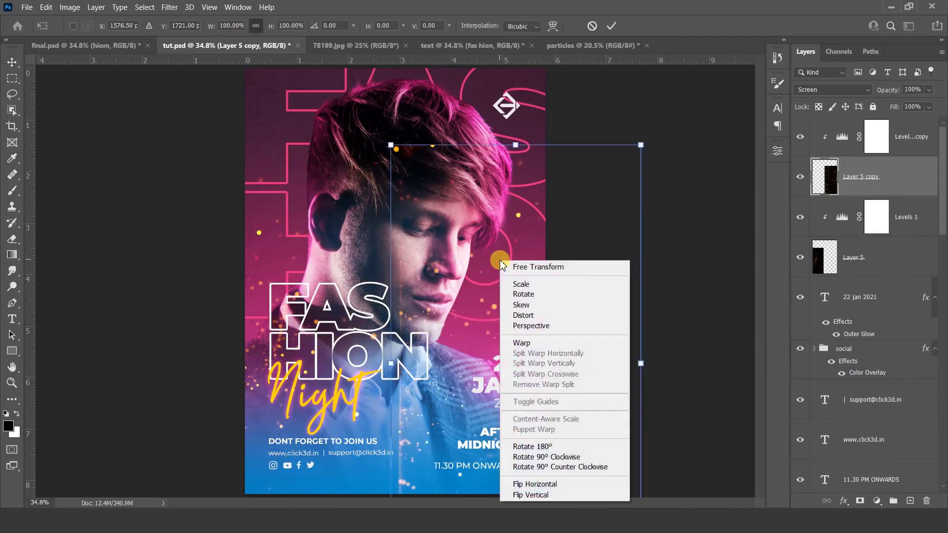
{"action": "left_click", "coordinate": [514, 484]}
{"action": "left_click_drag", "start_coordinate": [524, 336], "coordinate": [548, 363]}
{"action": "key", "text": "Return"}
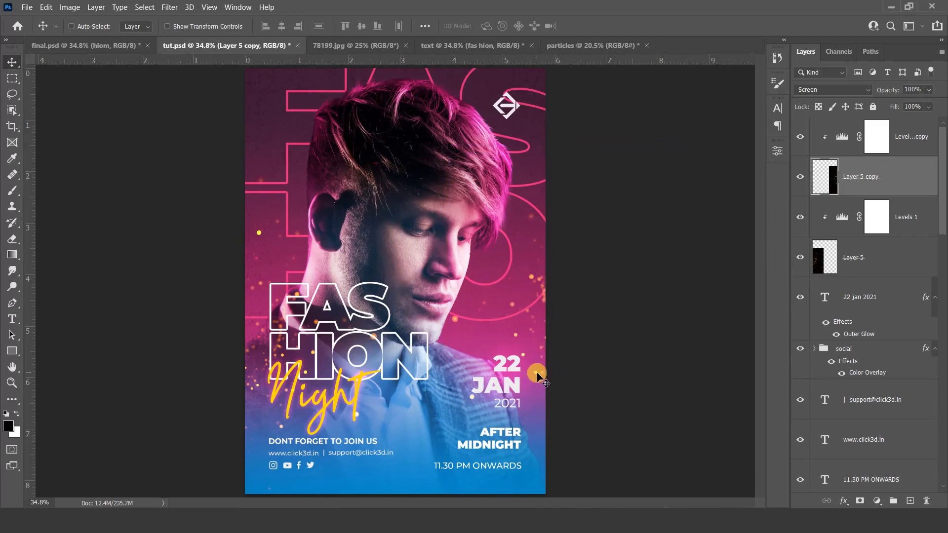
Add a new layer named NOISE at the top of the layer stack and fill it with 50% Gray.
{"action": "left_click", "coordinate": [901, 133]}
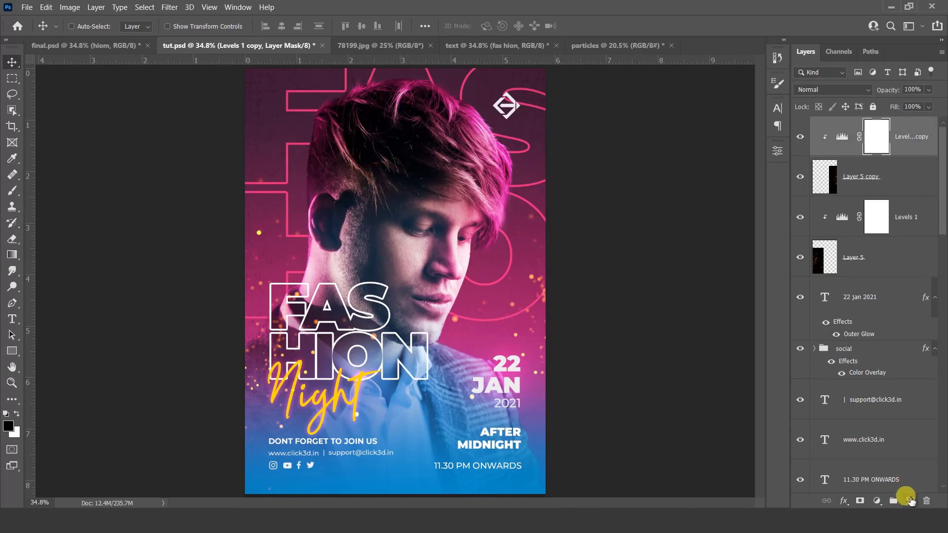
{"action": "left_click", "coordinate": [910, 500]}
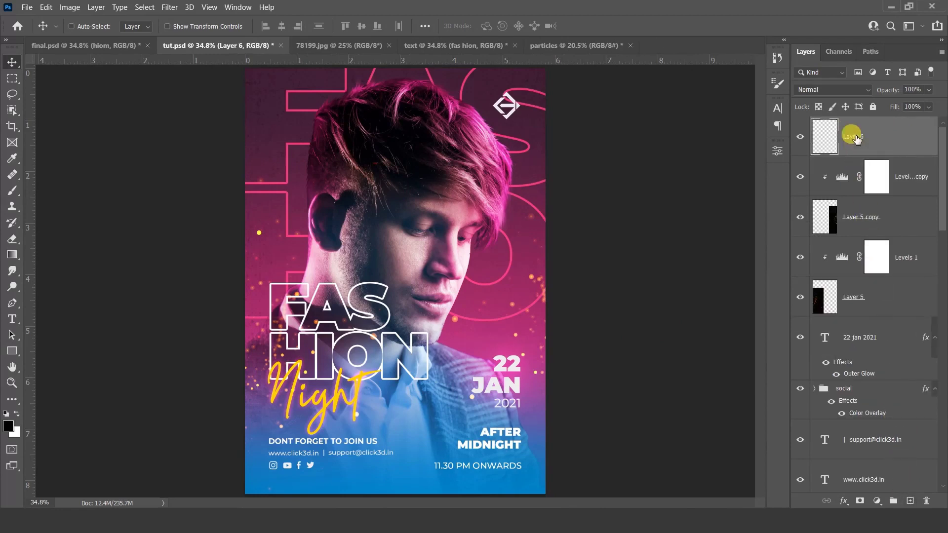
{"action": "key", "text": "Return"}
{"action": "key", "text": "shift+F5"}
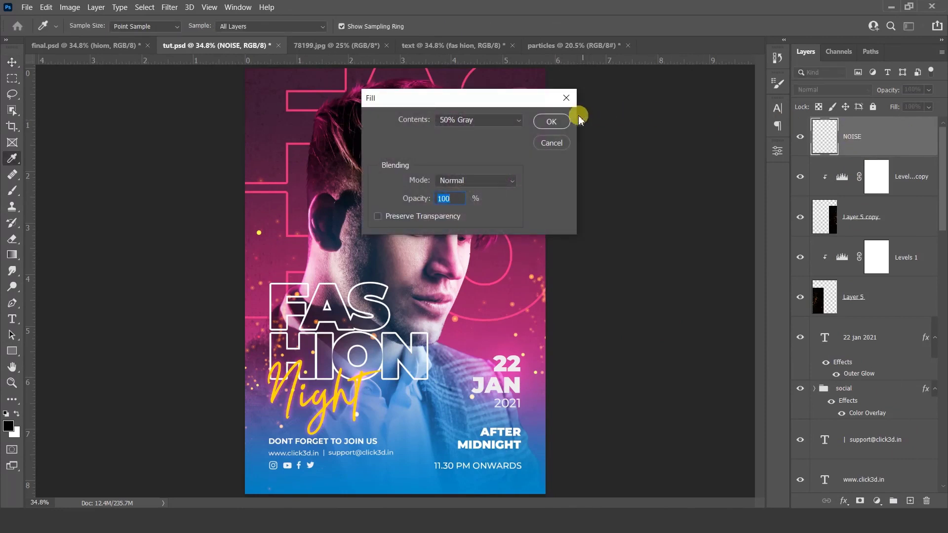
{"action": "left_click", "coordinate": [560, 122]}
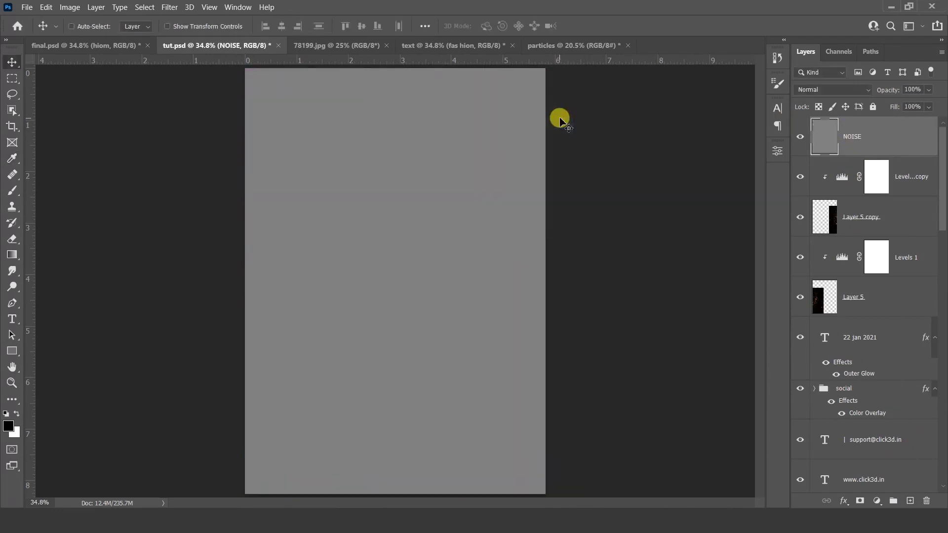
Apply the Add Noise filter to the NOISE layer with a 10% amount, Gaussian distribution and Monochromatic enabled.
{"action": "left_click", "coordinate": [173, 9]}
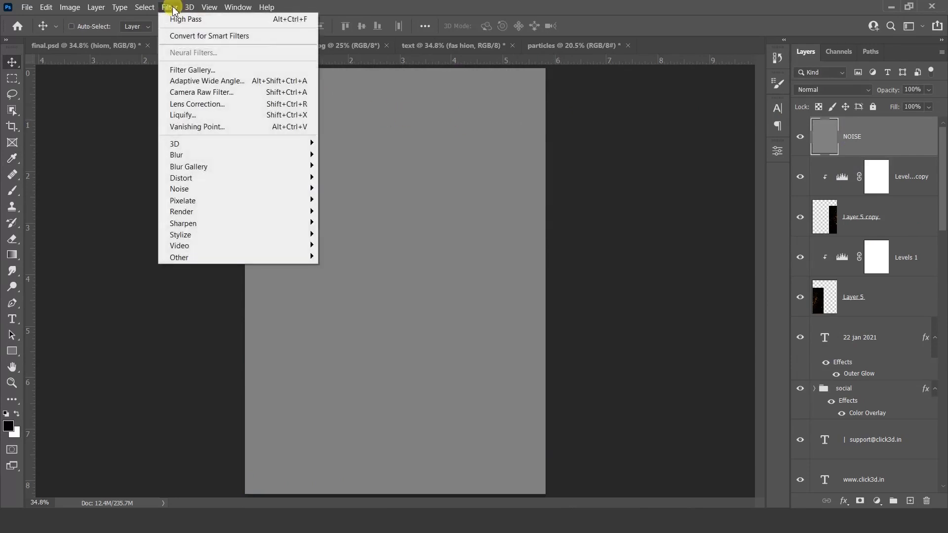
{"action": "mouse_move", "coordinate": [202, 188]}
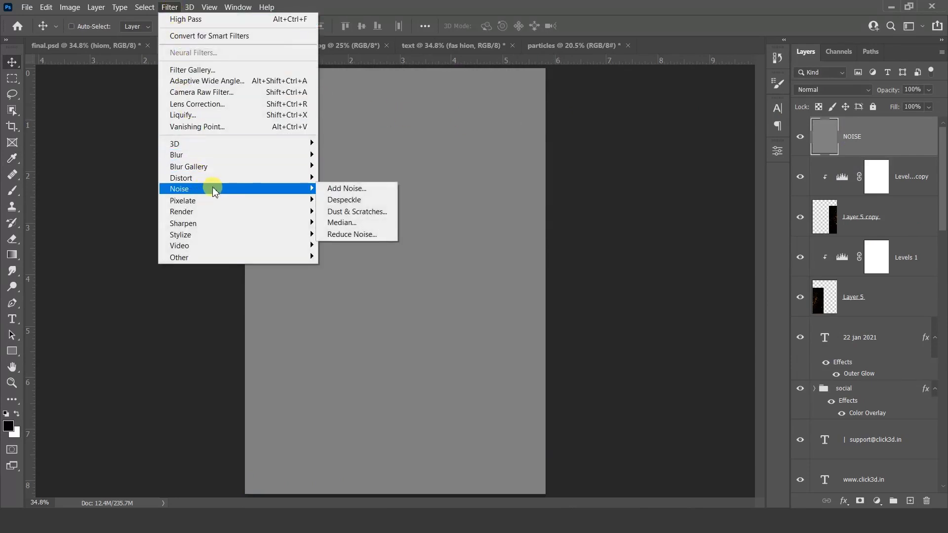
{"action": "left_click", "coordinate": [335, 188]}
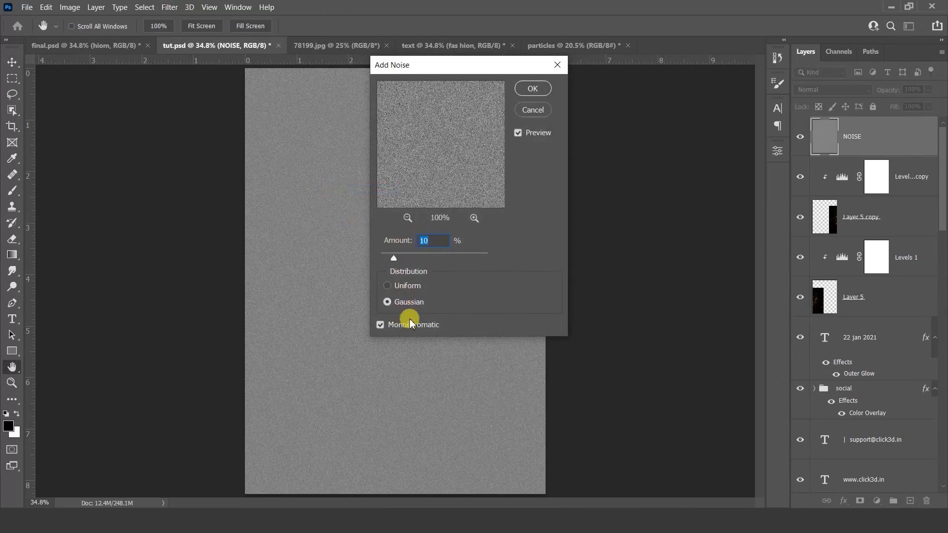
{"action": "left_click", "coordinate": [530, 89]}
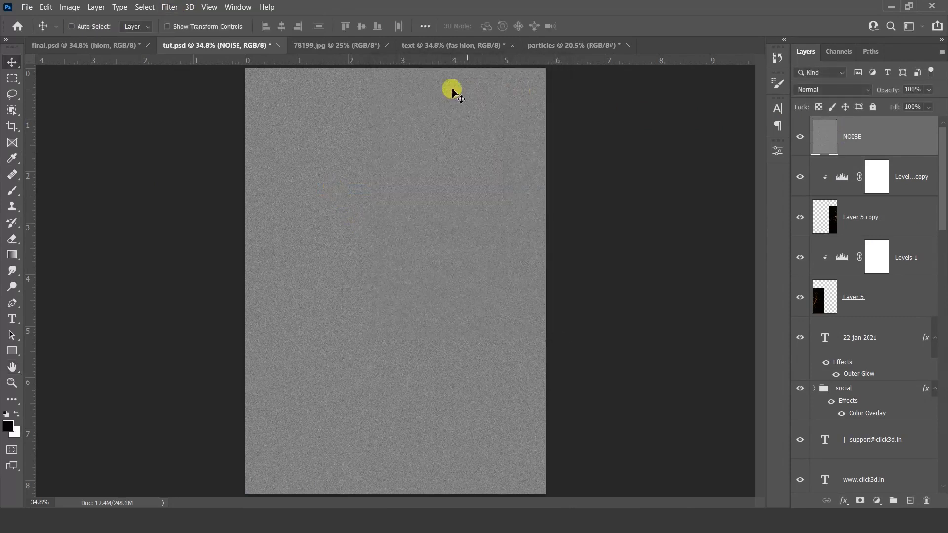
Apply a 2.5-pixel Gaussian Blur to the NOISE layer and set its blend mode to Overlay.
{"action": "left_click", "coordinate": [170, 8]}
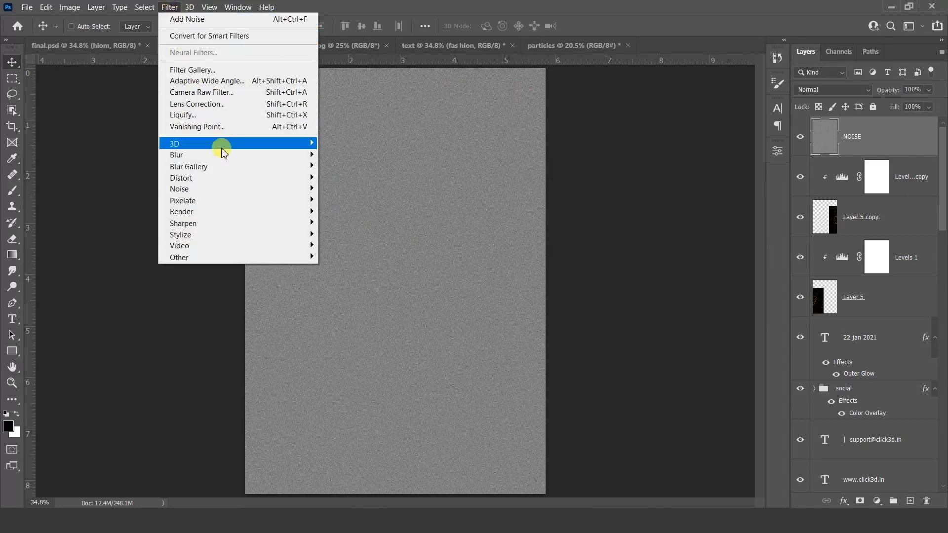
{"action": "mouse_move", "coordinate": [227, 154]}
{"action": "left_click", "coordinate": [347, 200]}
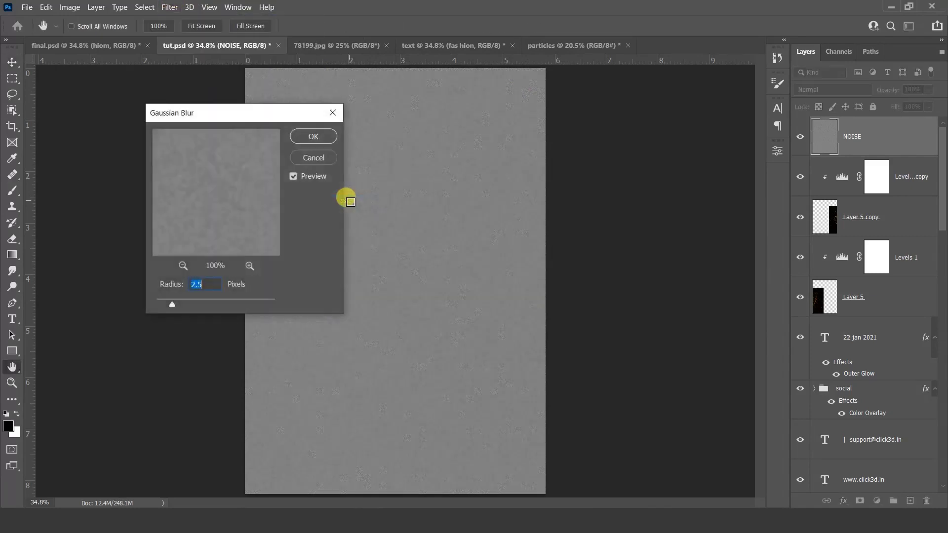
{"action": "left_click", "coordinate": [321, 137]}
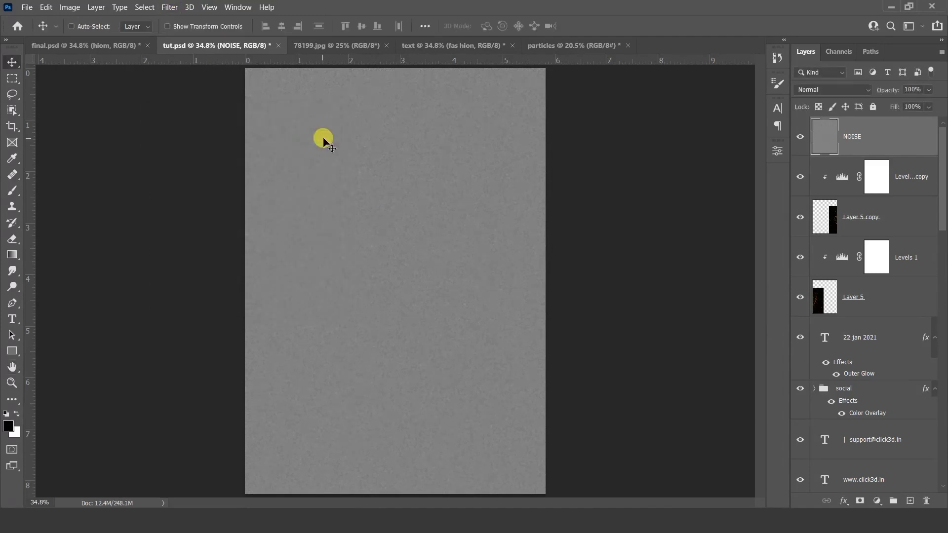
{"action": "left_click", "coordinate": [807, 90]}
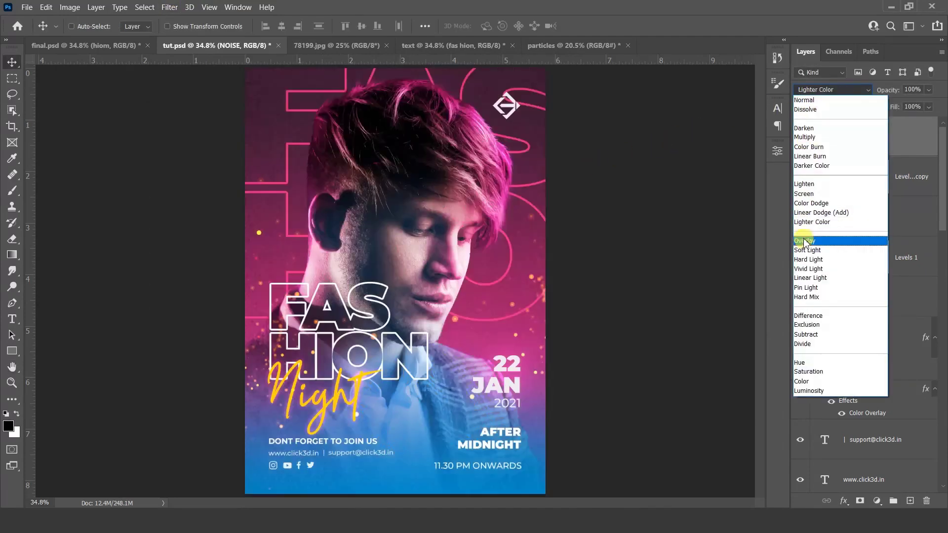
{"action": "left_click", "coordinate": [805, 241]}
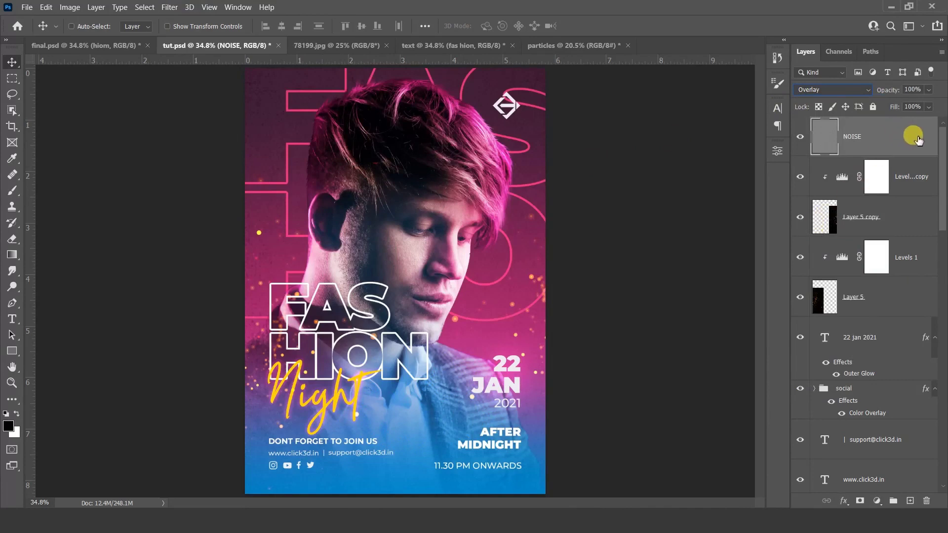
Group all layers from NOISE down to Color Fill 1, leaving out Background, and name the group WORK.
{"action": "scroll", "coordinate": [917, 140], "scroll_direction": "down", "scroll_amount": 15}
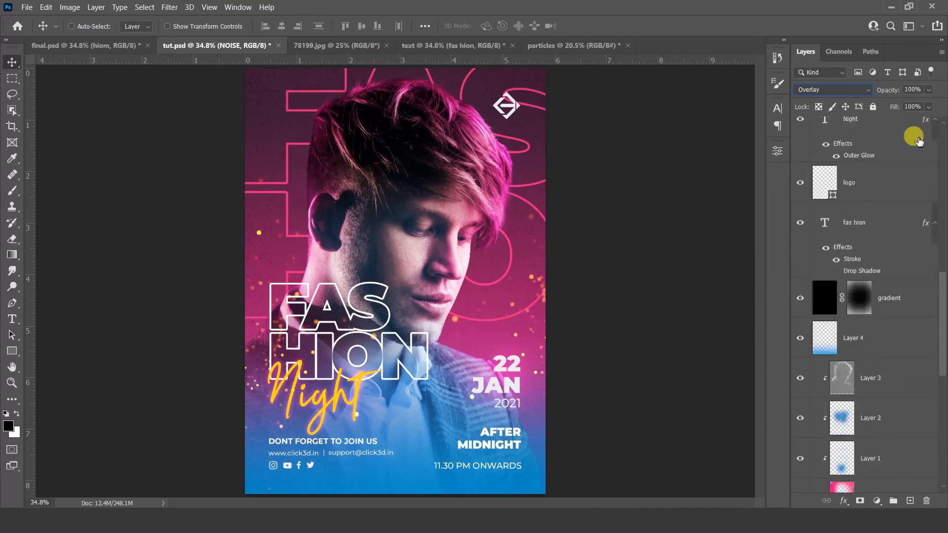
{"action": "scroll", "coordinate": [918, 140], "scroll_direction": "down", "scroll_amount": 5}
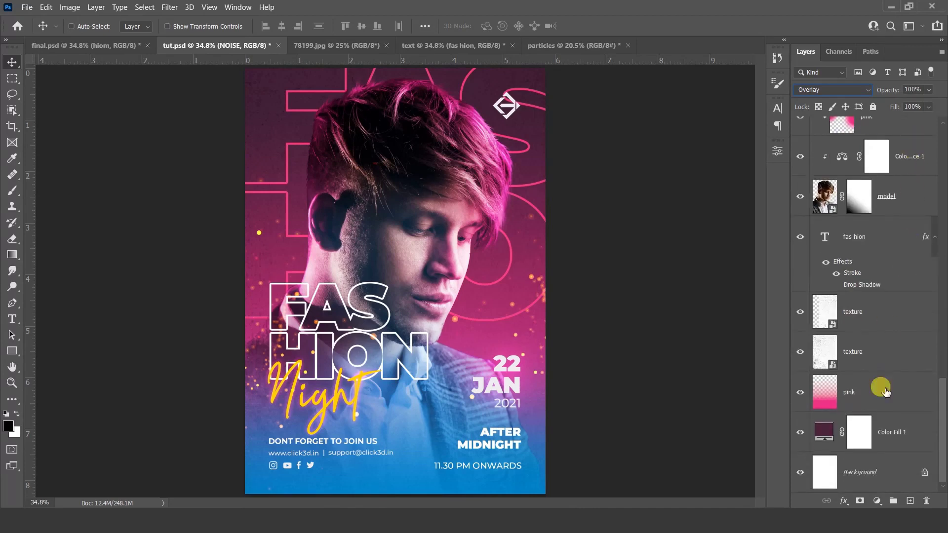
{"action": "left_click", "coordinate": [914, 432], "text": "shift"}
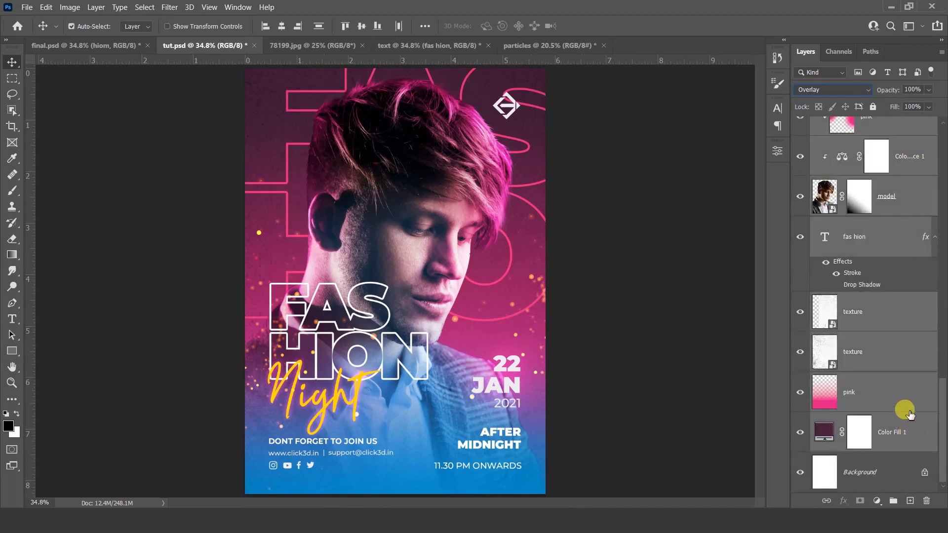
{"action": "key", "text": "ctrl+g"}
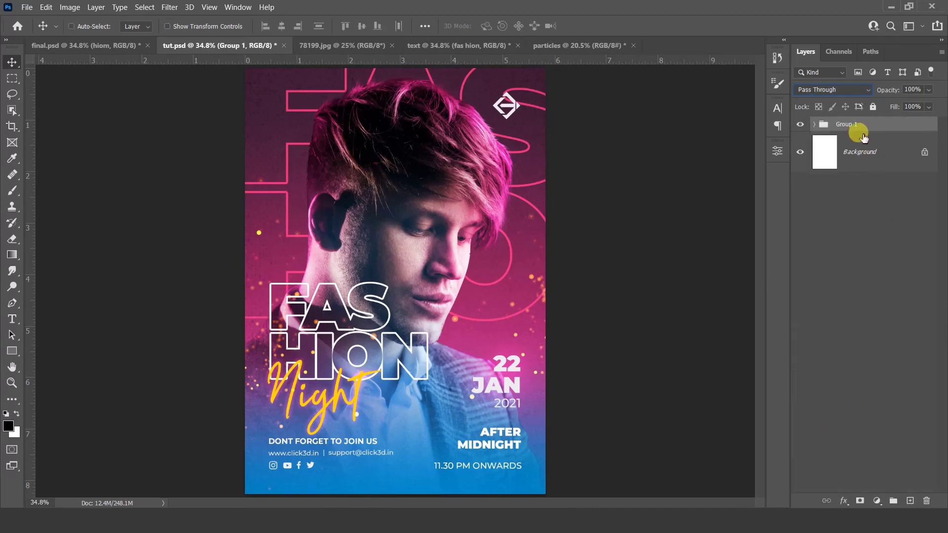
{"action": "type", "text": "K"}
{"action": "key", "text": "Return"}
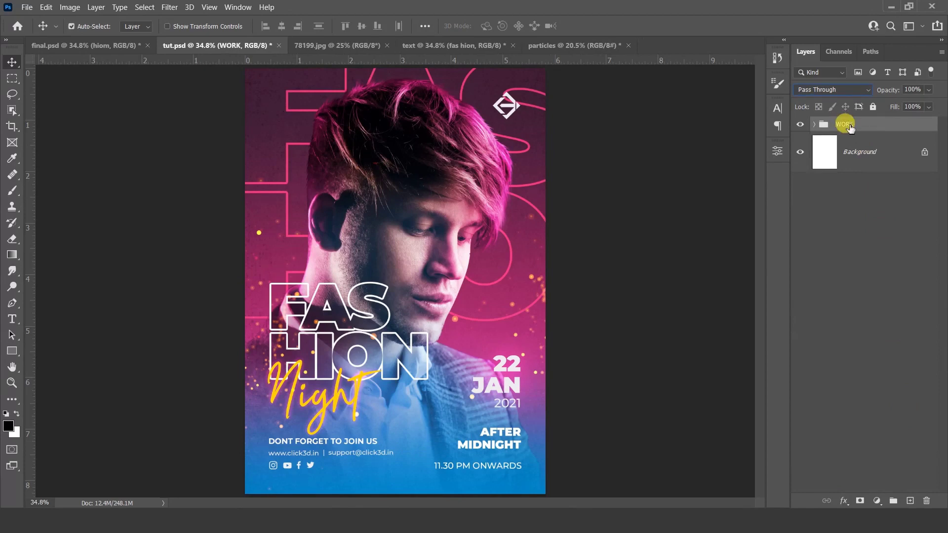
Merge a duplicate of the WORK group into a single layer and set its blend mode to Linear Light.
{"action": "key", "text": "ctrl+j"}
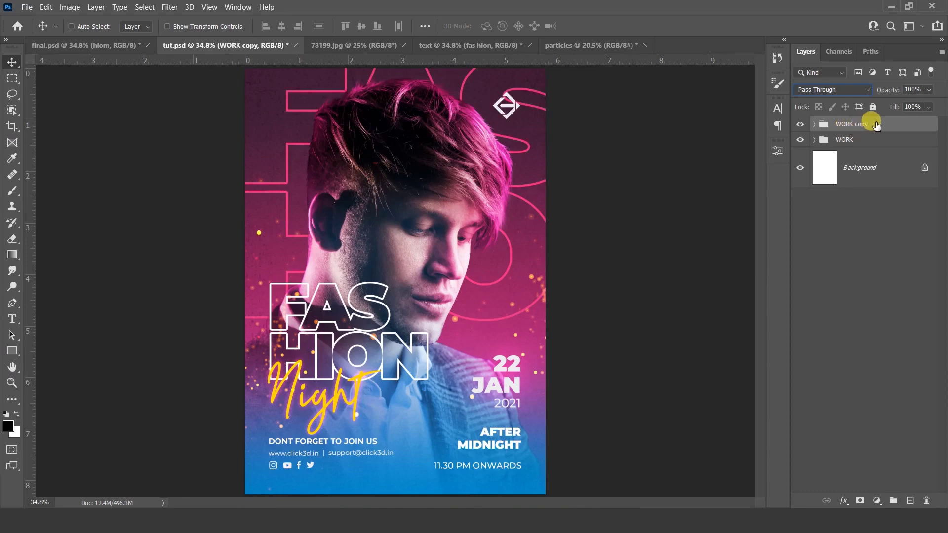
{"action": "right_click", "coordinate": [870, 123]}
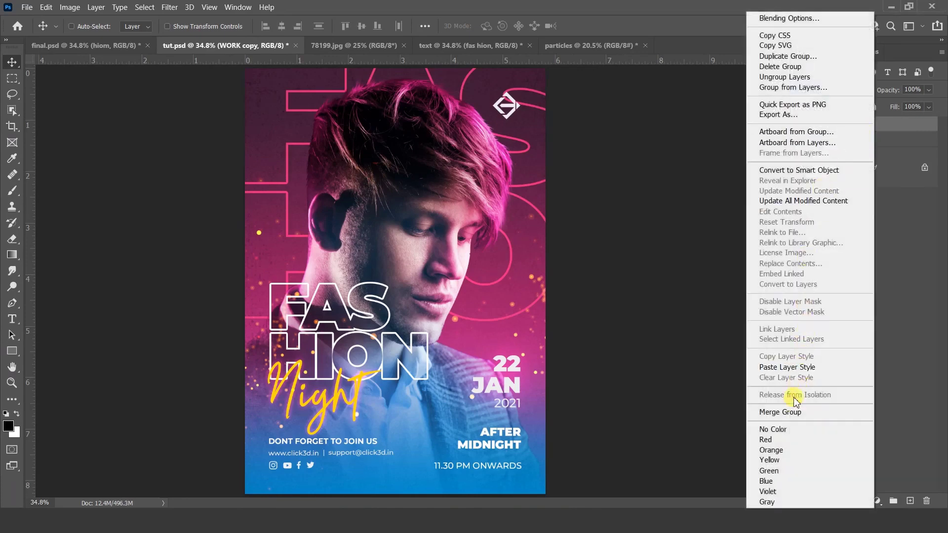
{"action": "left_click", "coordinate": [789, 411]}
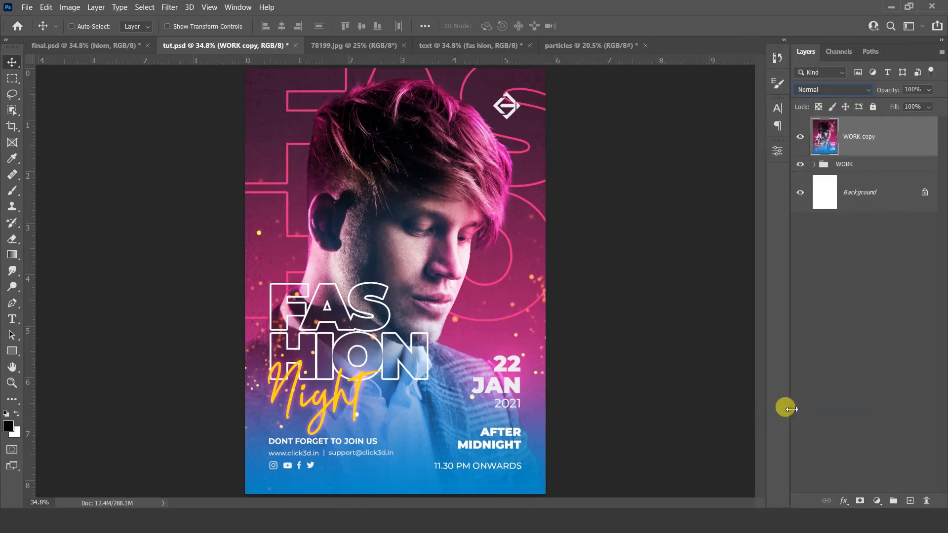
{"action": "left_click", "coordinate": [833, 90]}
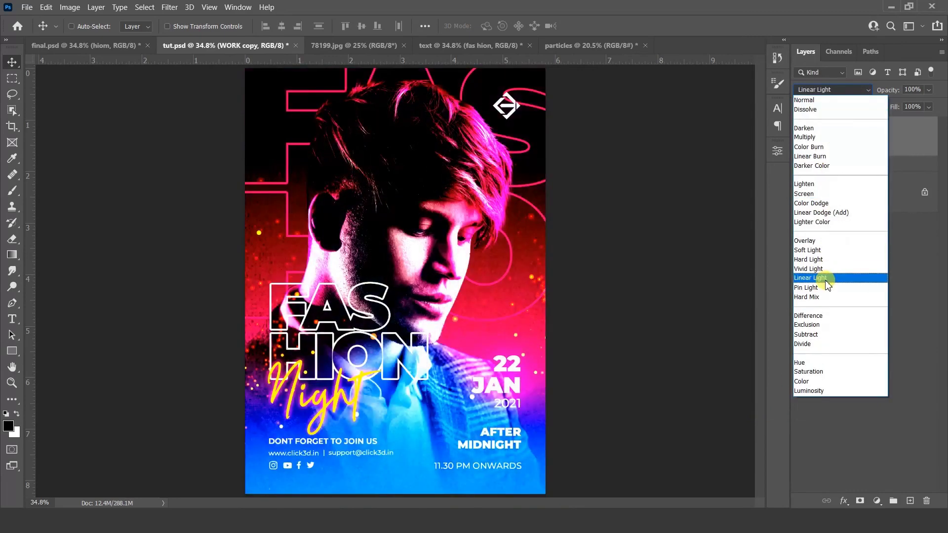
{"action": "left_click", "coordinate": [809, 277]}
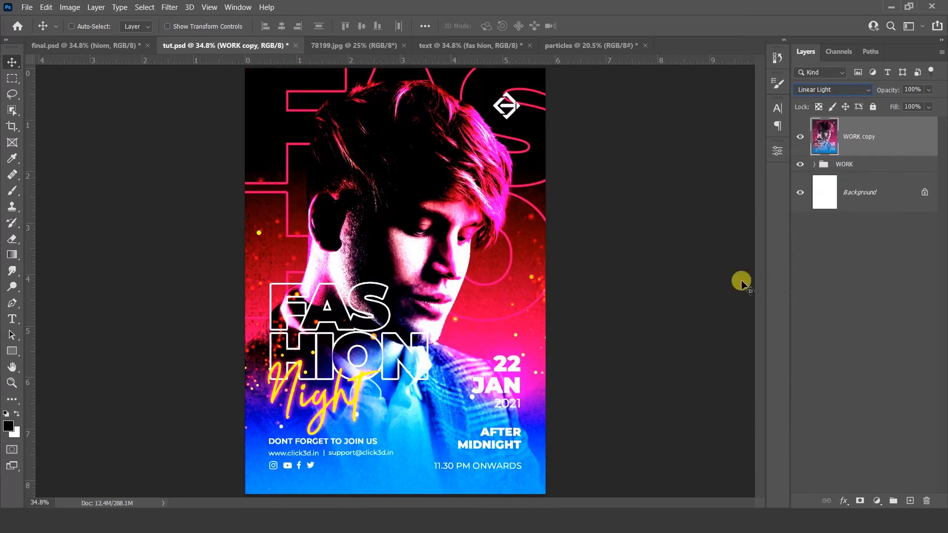
Apply the High Pass filter to the merged WORK copy layer with a radius of 0.5 pixels.
{"action": "left_click", "coordinate": [178, 8]}
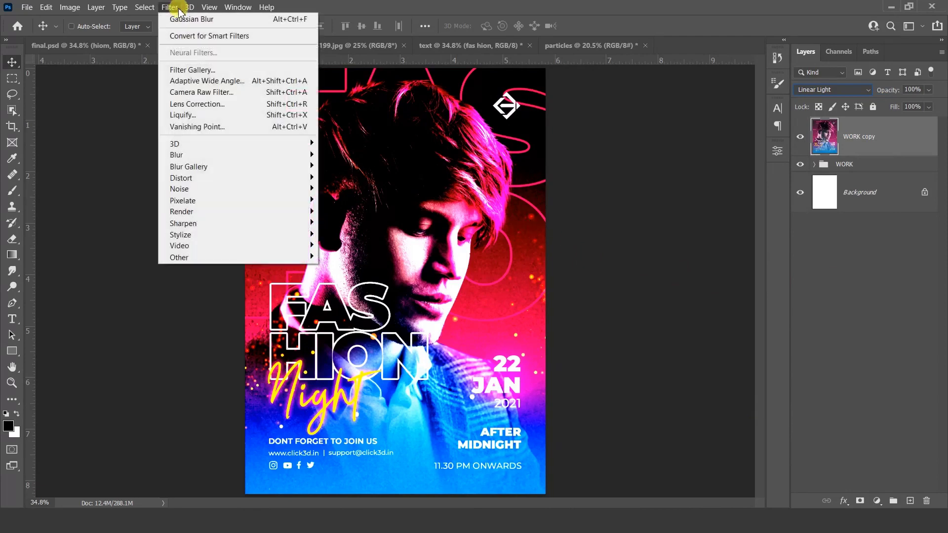
{"action": "mouse_move", "coordinate": [225, 259]}
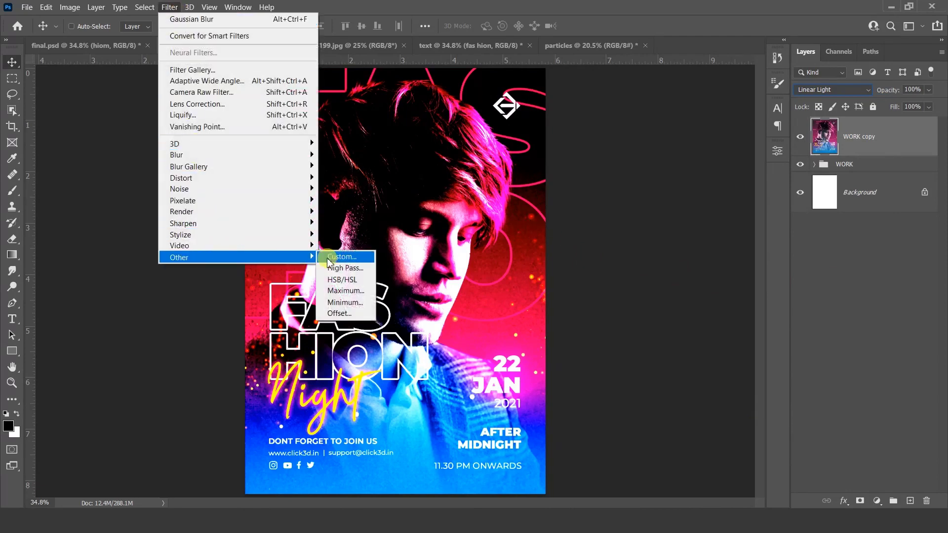
{"action": "left_click", "coordinate": [341, 268]}
{"action": "left_click_drag", "start_coordinate": [269, 116], "coordinate": [668, 89]}
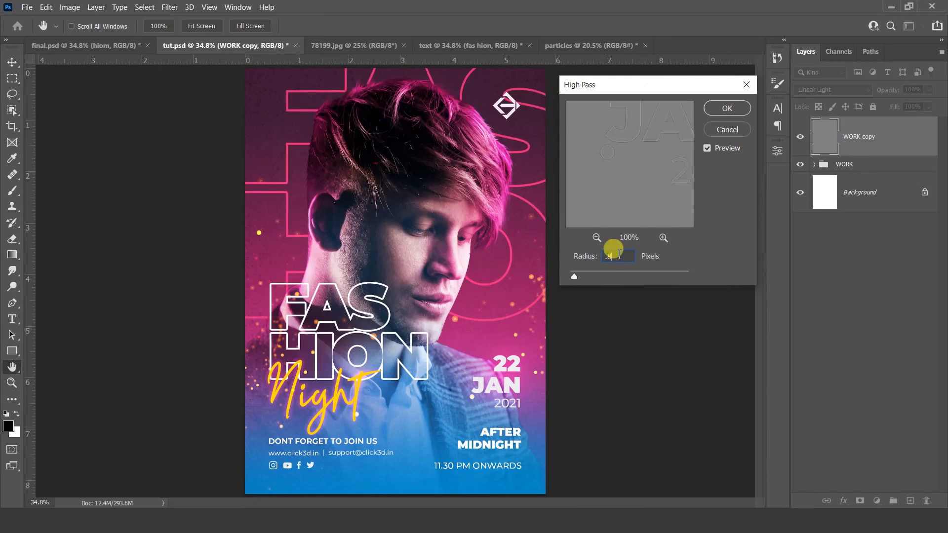
{"action": "left_click_drag", "start_coordinate": [630, 255], "coordinate": [604, 257]}
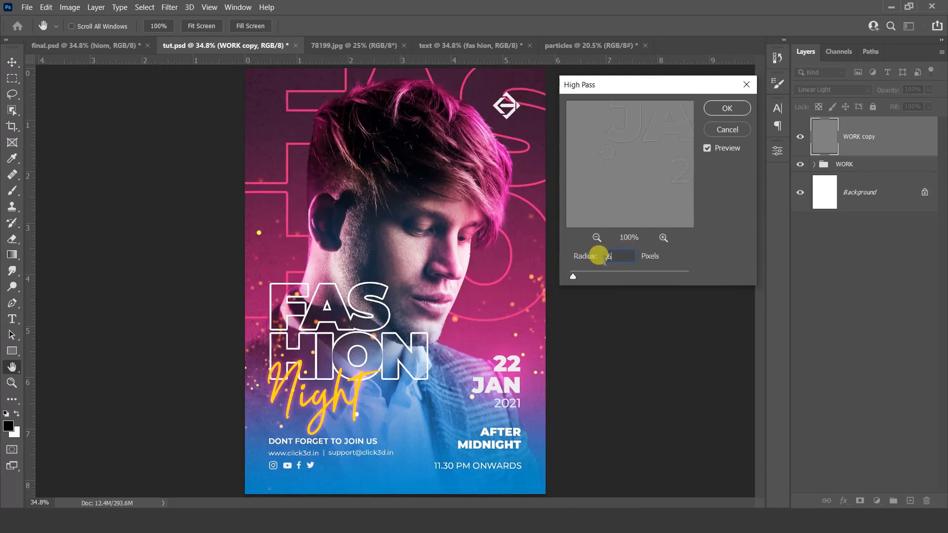
{"action": "key", "text": "BackSpace"}
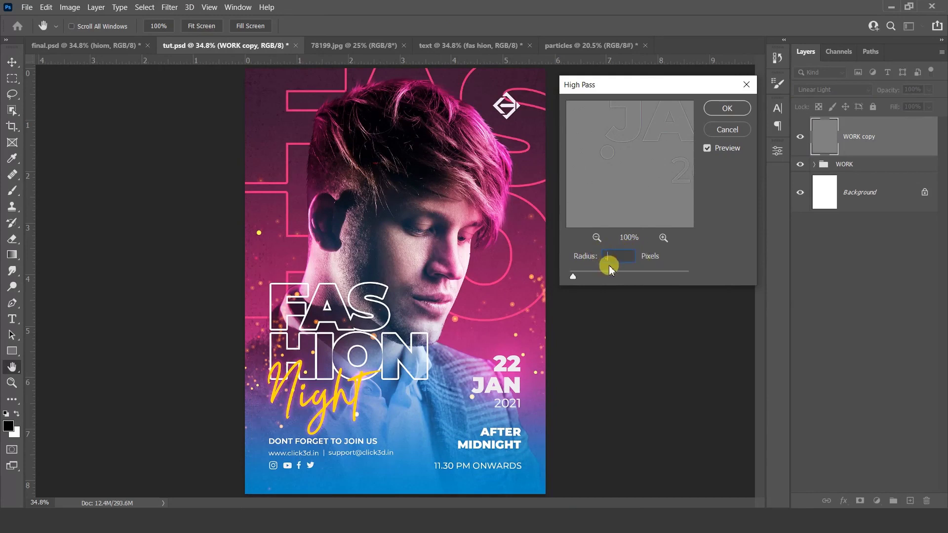
{"action": "type", "text": ".5"}
{"action": "left_click", "coordinate": [722, 108]}
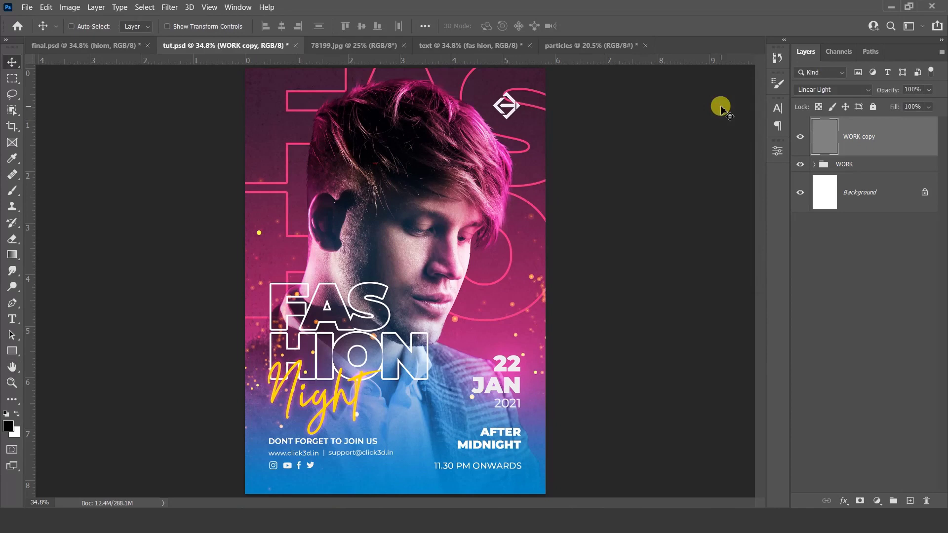